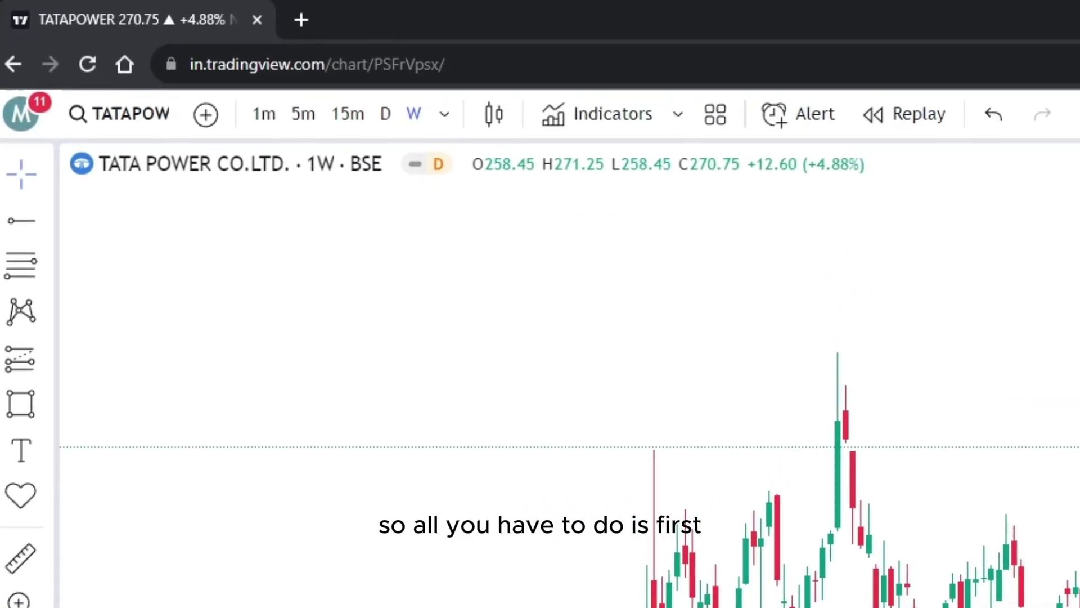
- Open the Stock Screener below the Tata Power chart
left_click_drag(445, 64, 120, 67)
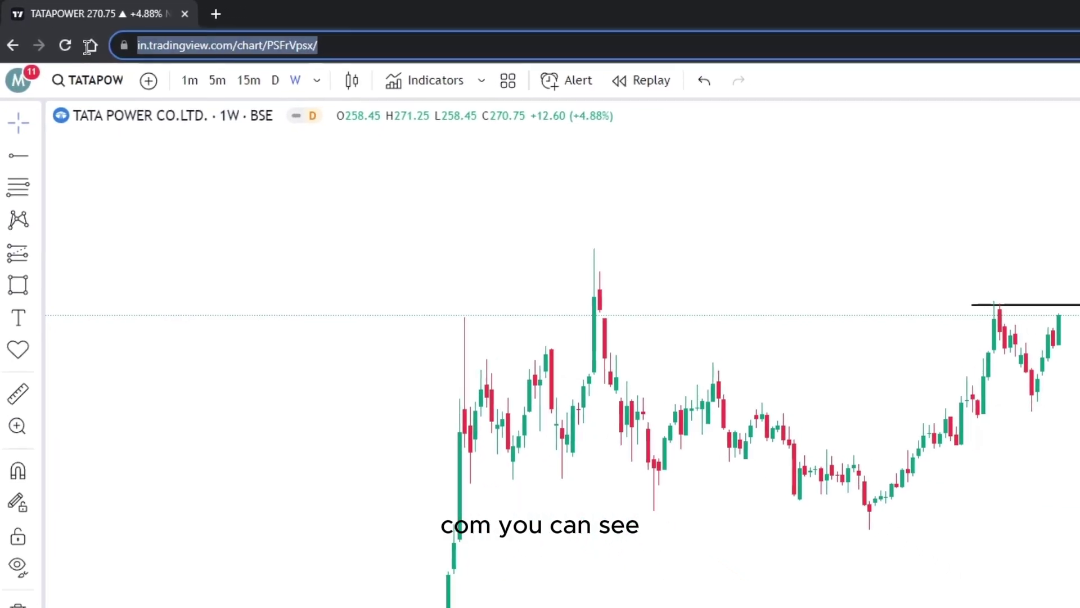
left_click(406, 393)
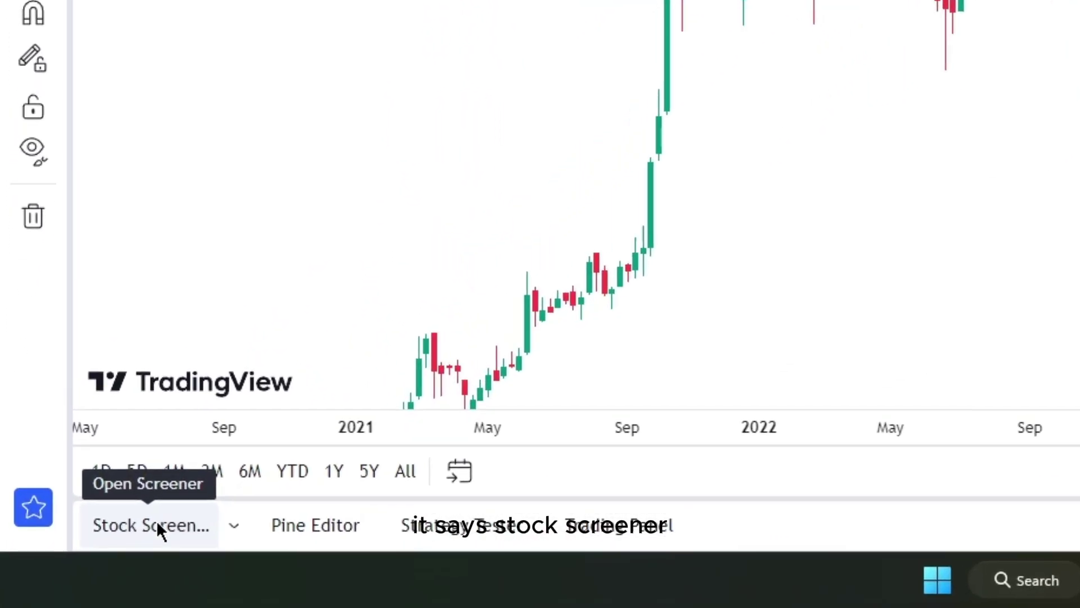
left_click(151, 525)
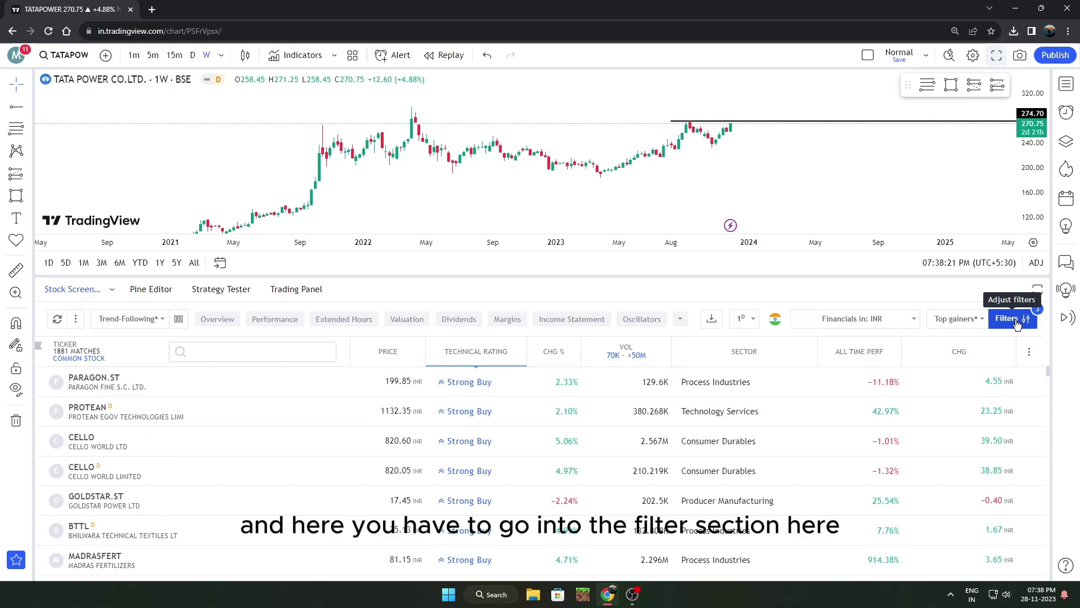
- Filter the screener for a minimum volume of 100K and a minimum market capitalization of 500M, with Common Stock as symbol type
left_click(1017, 320)
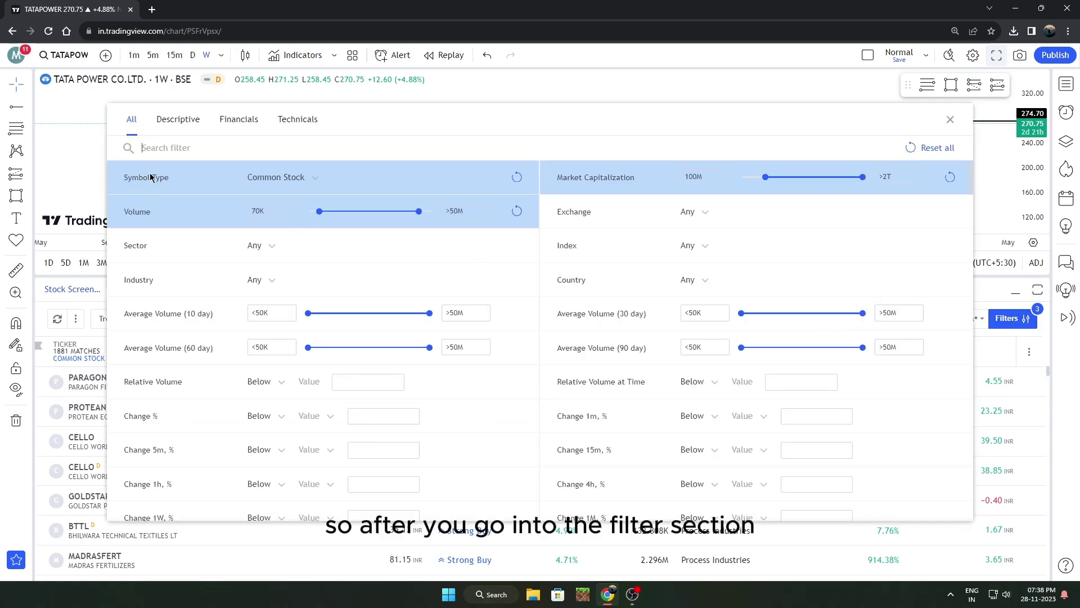
left_click(304, 178)
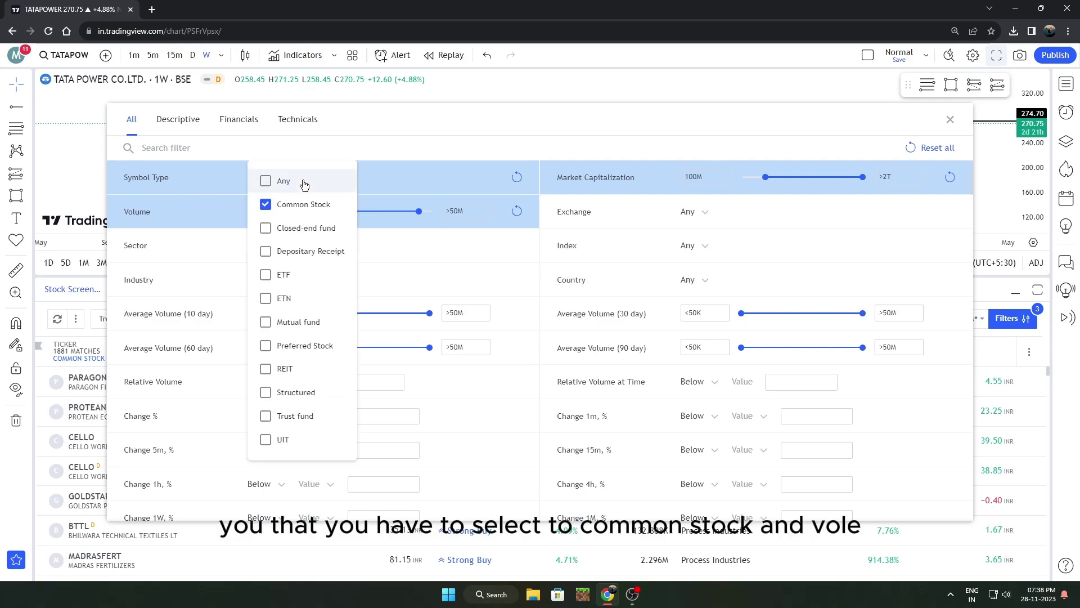
left_click(326, 141)
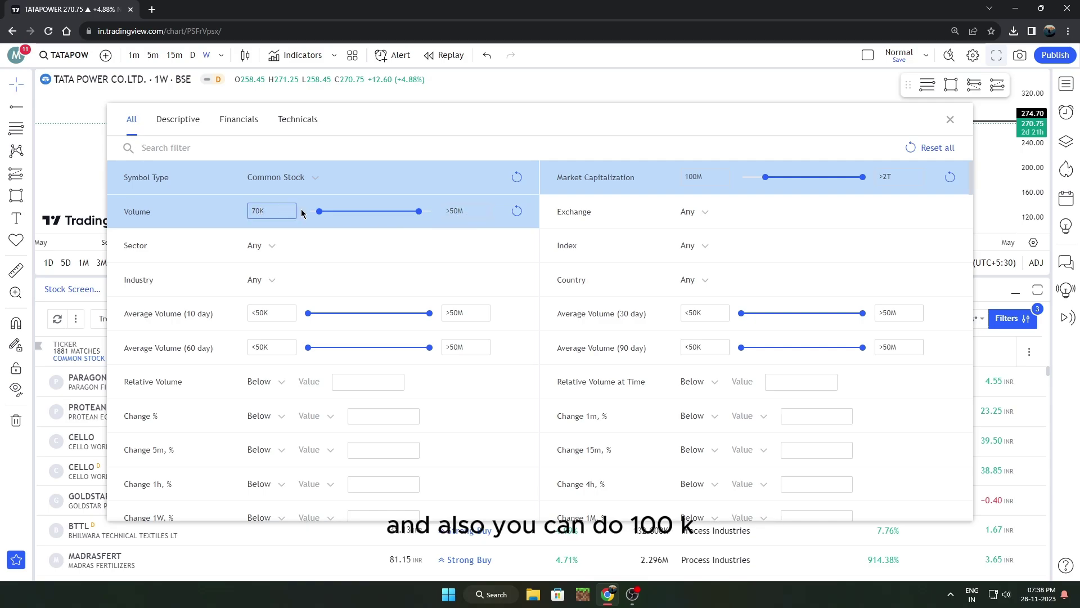
key("BackSpace")
key("BackSpace")
type("100")
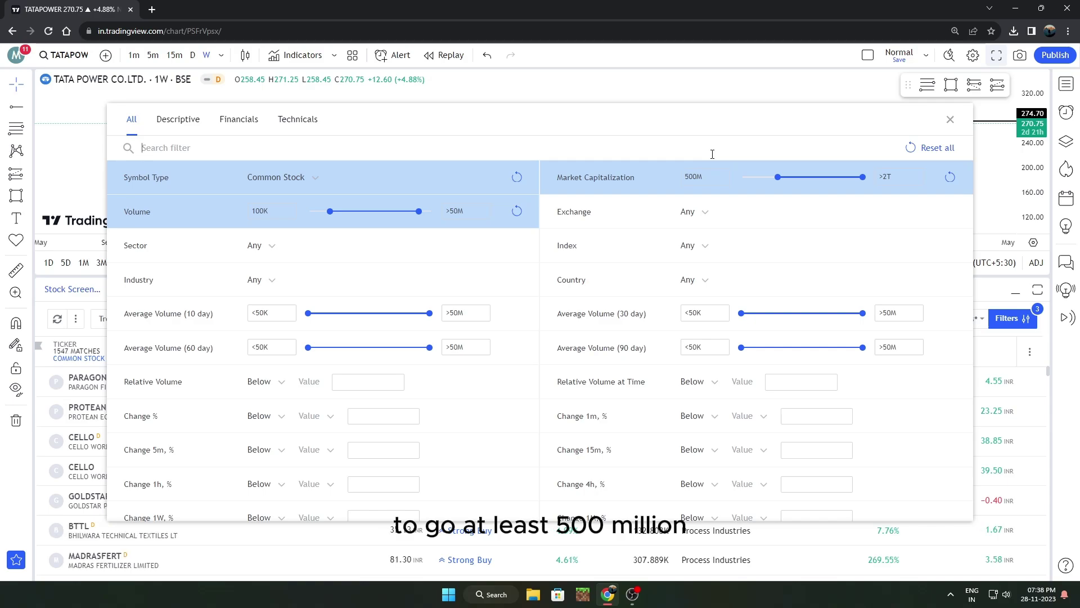
left_click(951, 119)
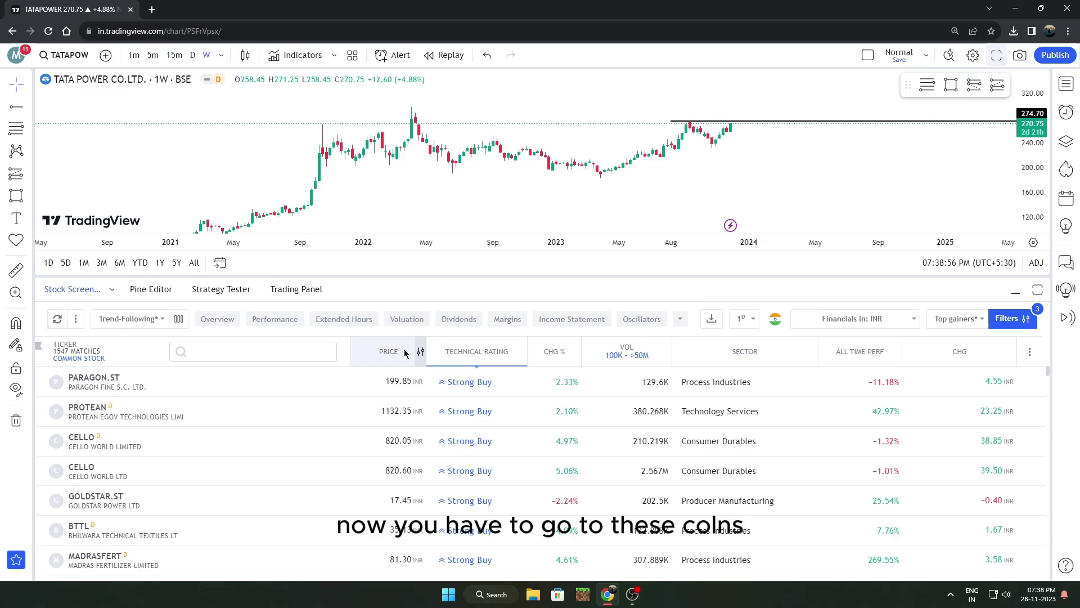
- Review which columns are enabled in the screener's column list, such as price, sector, technical rating and volume
left_click(1028, 354)
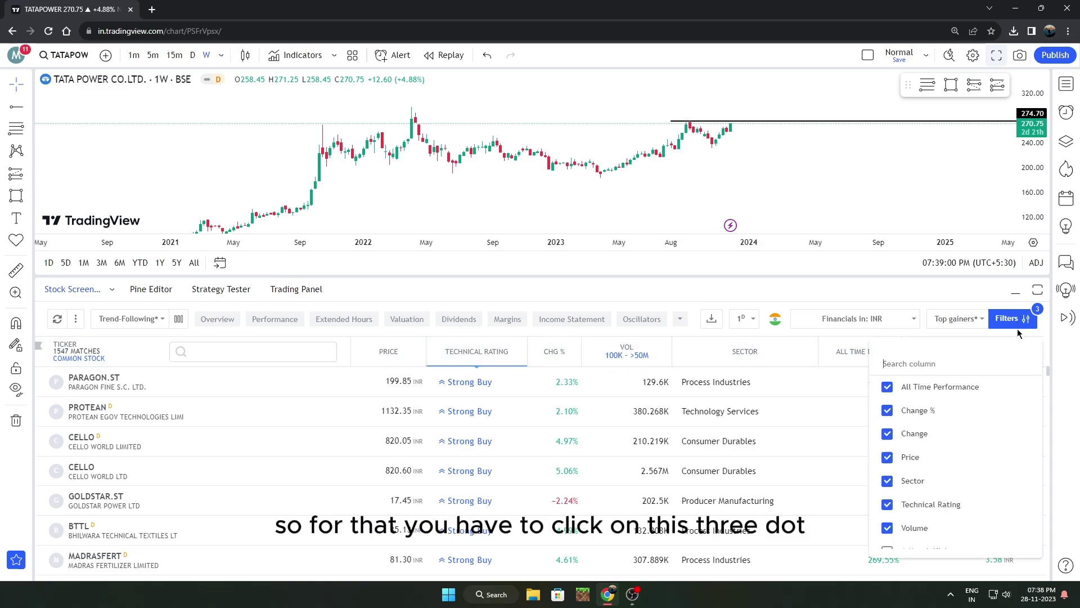
left_click(989, 288)
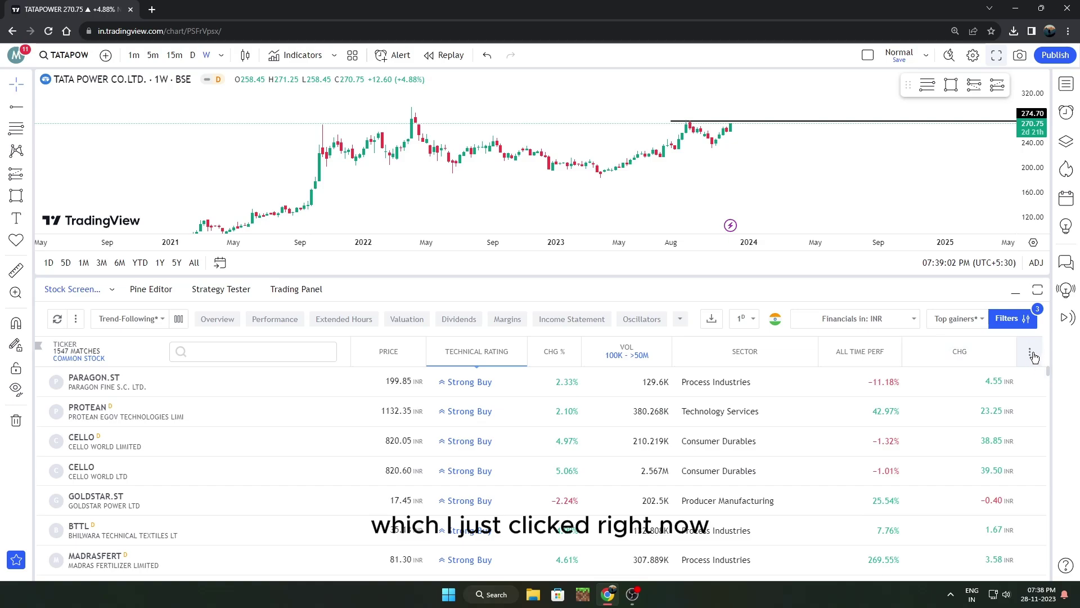
left_click(1032, 355)
scroll(942, 422, "down", 1)
scroll(943, 419, "up", 1)
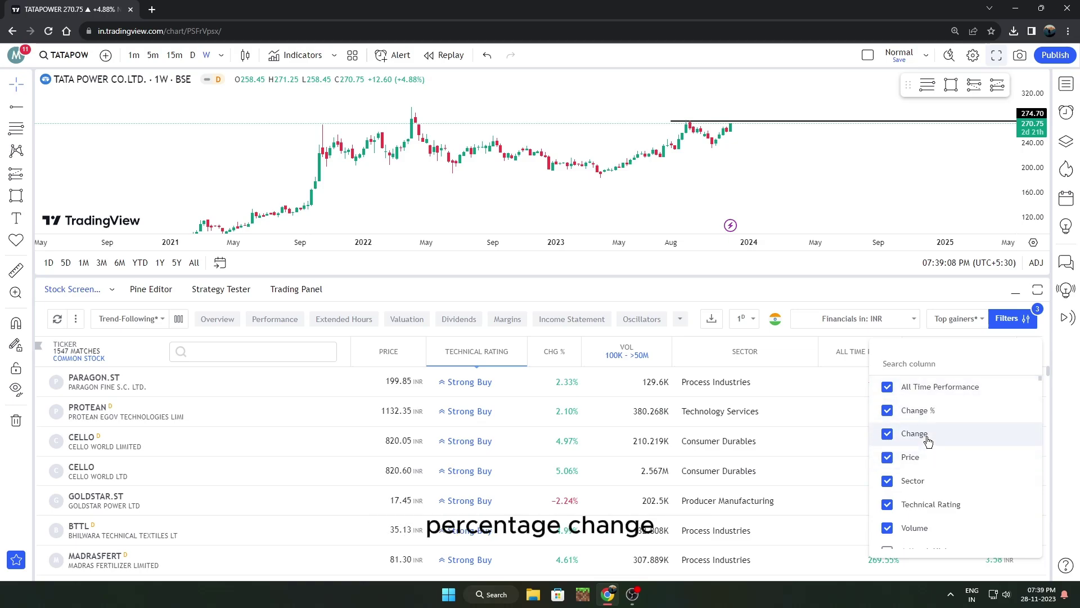
scroll(929, 456, "down", 1)
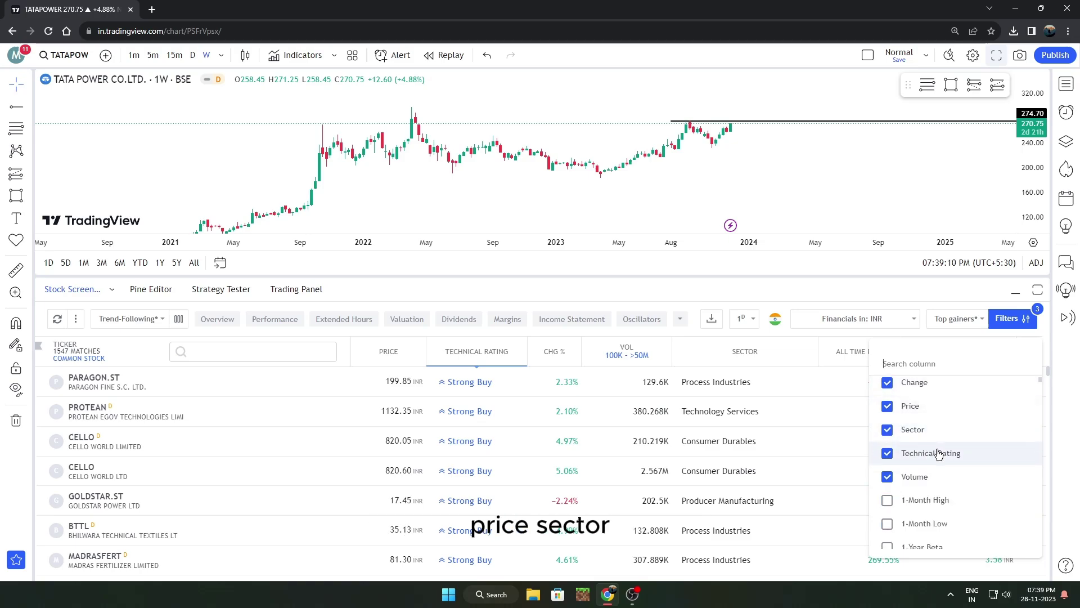
left_click(796, 298)
- Try sorting the screener results by change percentage, and sort them by technical rating with Strong Buy first
left_click_drag(456, 362, 518, 354)
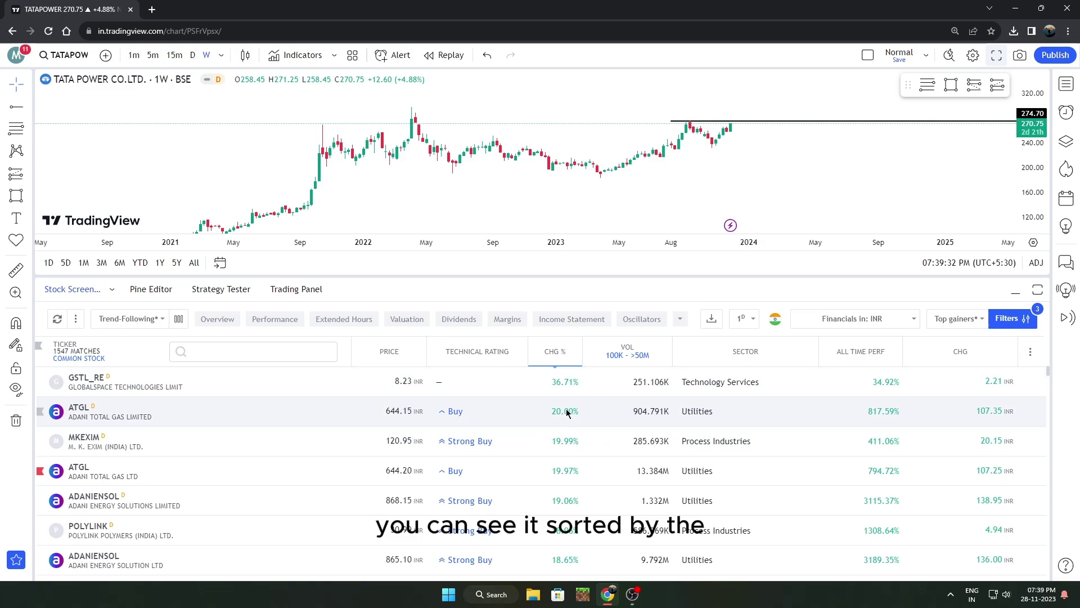
scroll(566, 416, "down", 5)
scroll(584, 474, "up", 5)
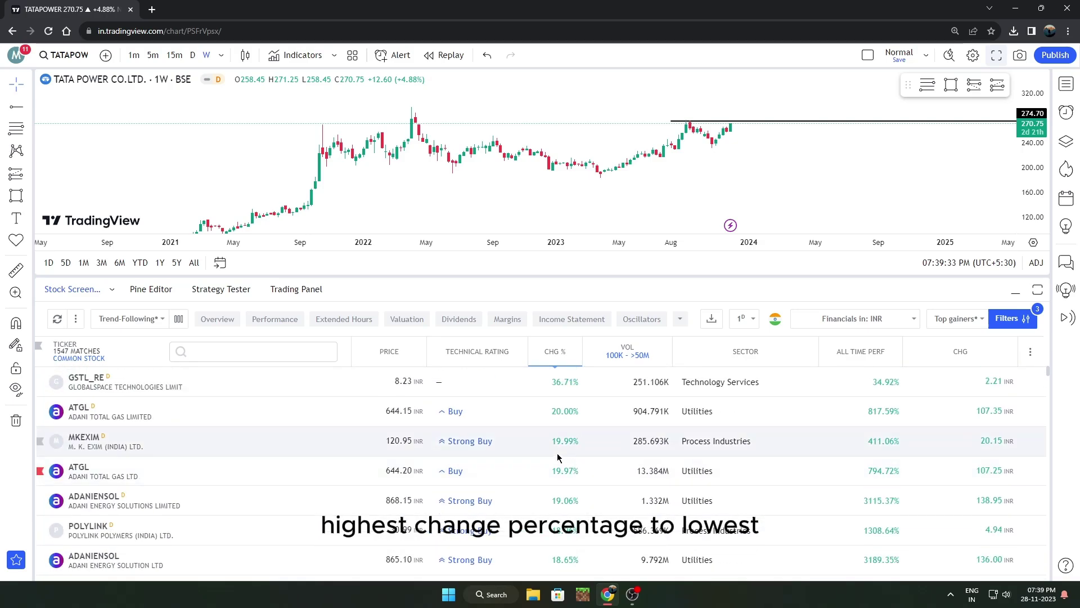
left_click(554, 351)
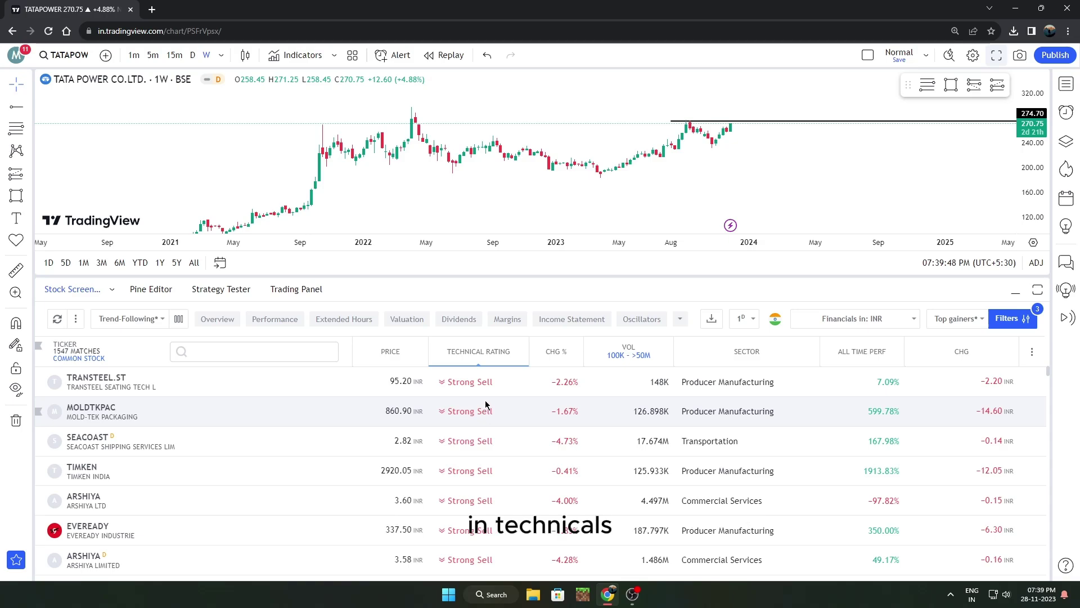
left_click(479, 352)
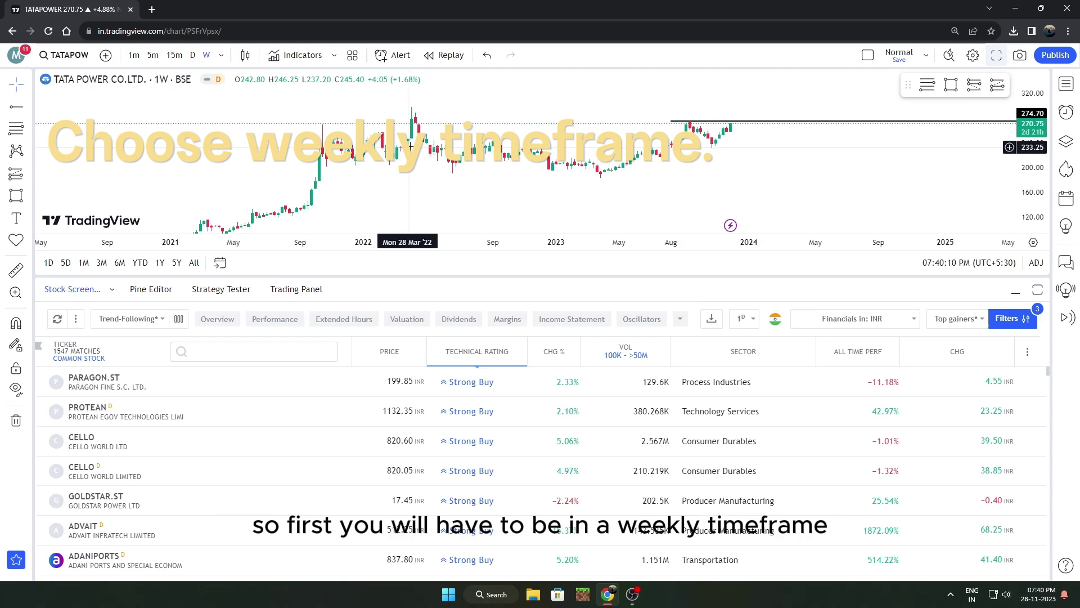
- Collapse the screener and examine Tata Power's weekly price history since 2018 for a long-term uptrend
scroll(956, 168, "down", 3)
left_click_drag(933, 176, 948, 176)
left_click_drag(1032, 192, 1033, 135)
scroll(846, 162, "down", 1)
left_click_drag(847, 162, 850, 144)
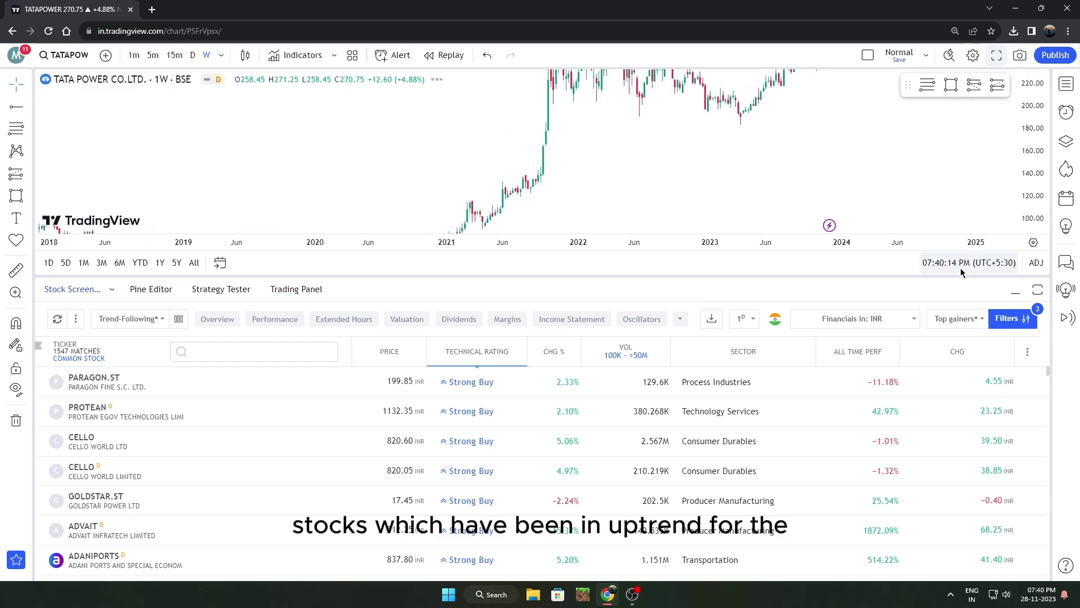
left_click(1014, 293)
scroll(686, 358, "up", 2)
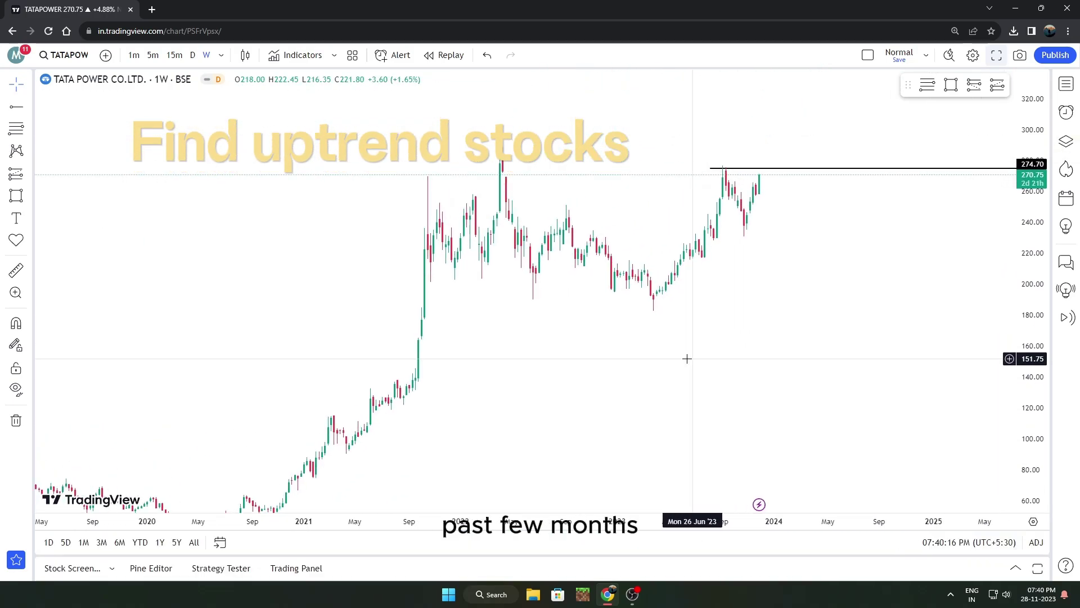
scroll(362, 355, "up", 1)
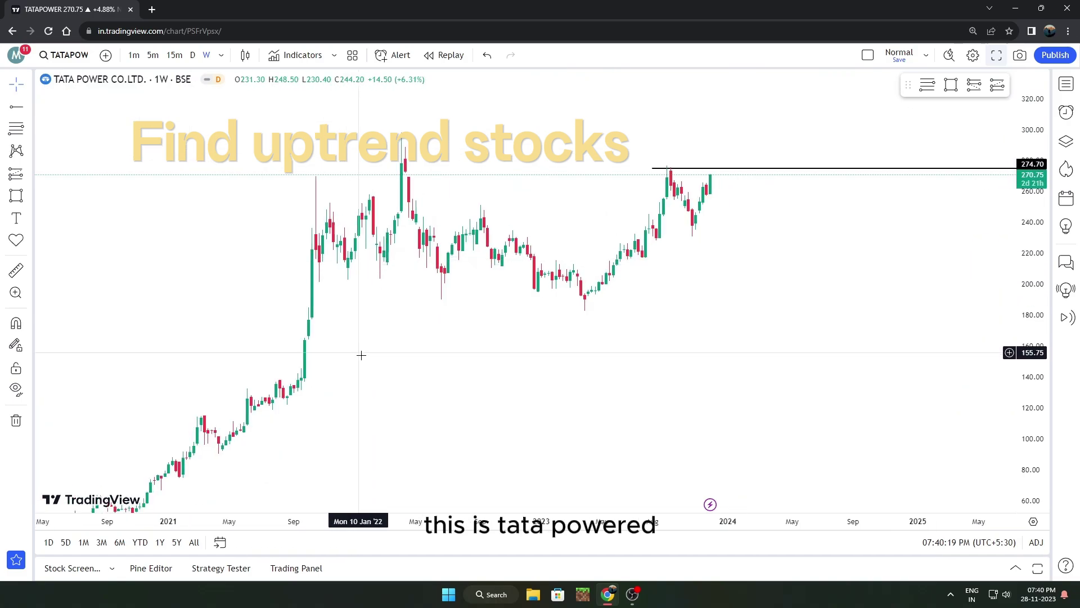
scroll(361, 355, "down", 3)
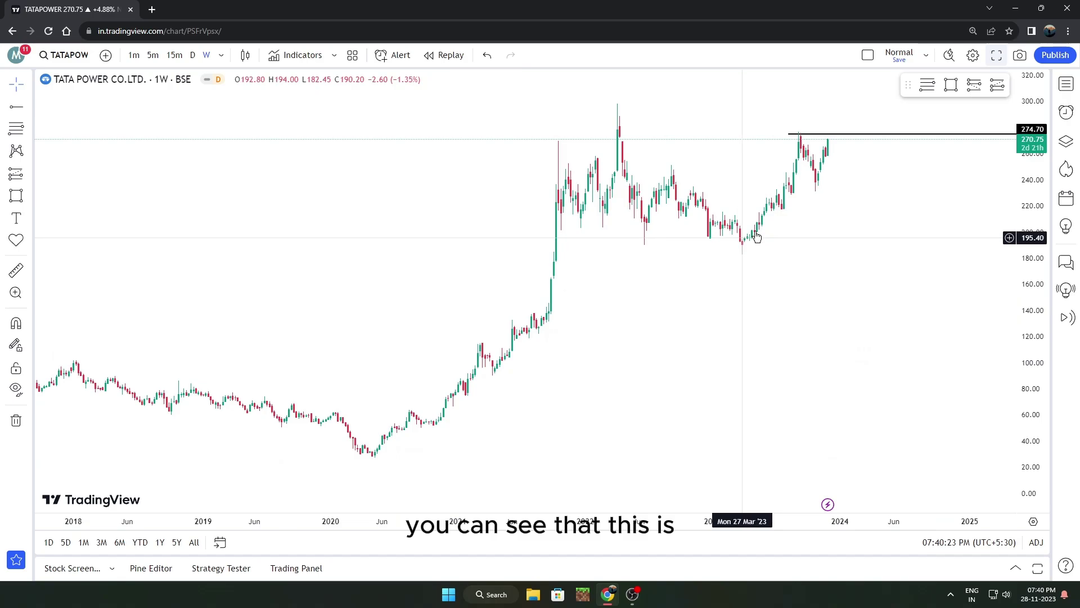
left_click_drag(721, 240, 718, 280)
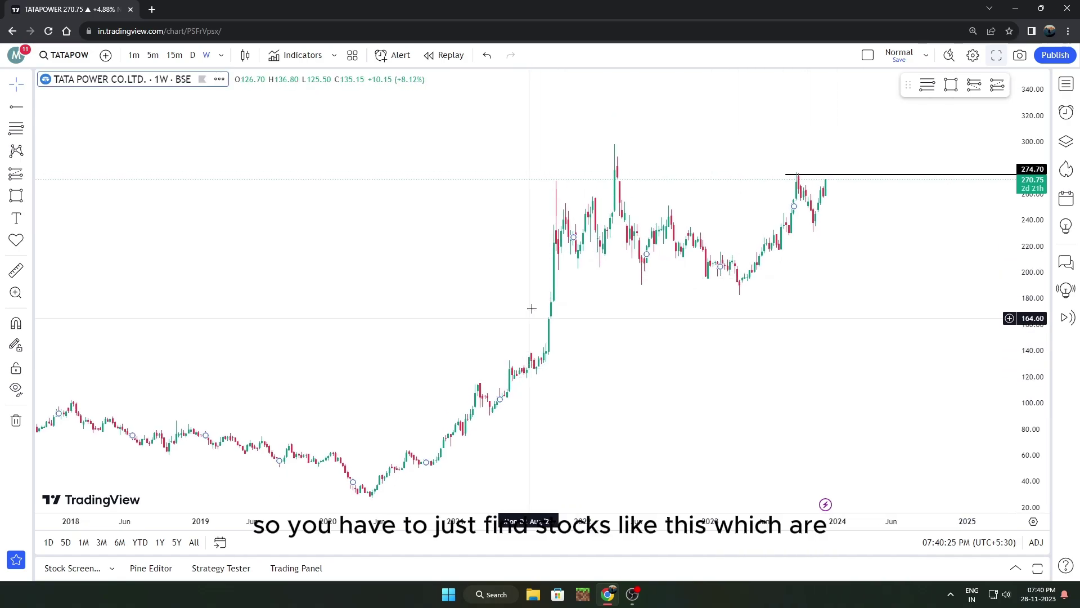
left_click_drag(531, 308, 521, 321)
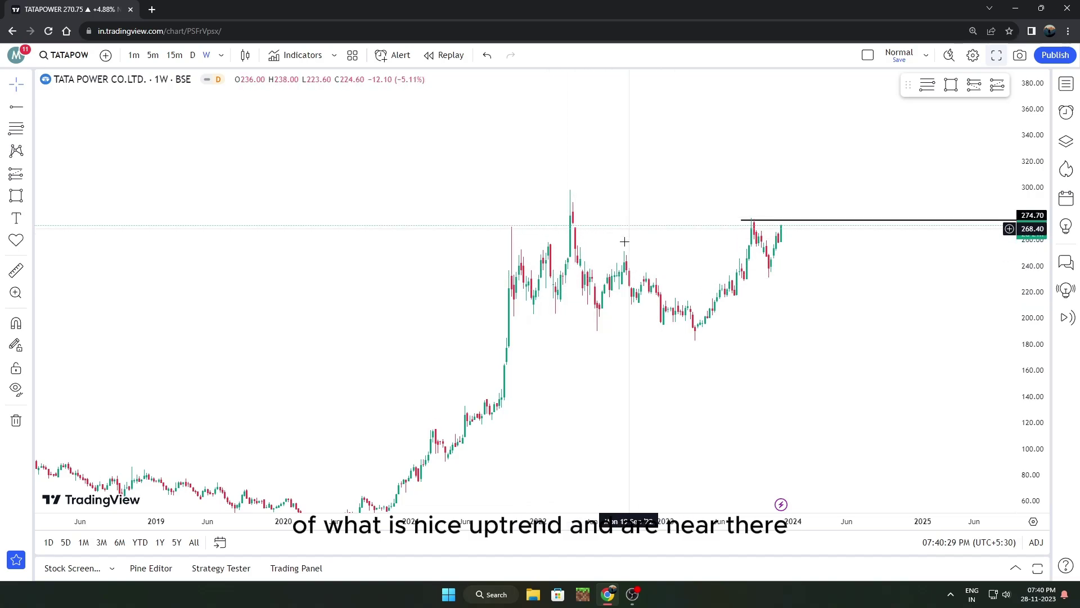
- Move the horizontal line on the Tata Power chart up to about 293.05, near the all-time high, and dismiss the promotional pop-up
left_click_drag(772, 219, 539, 196)
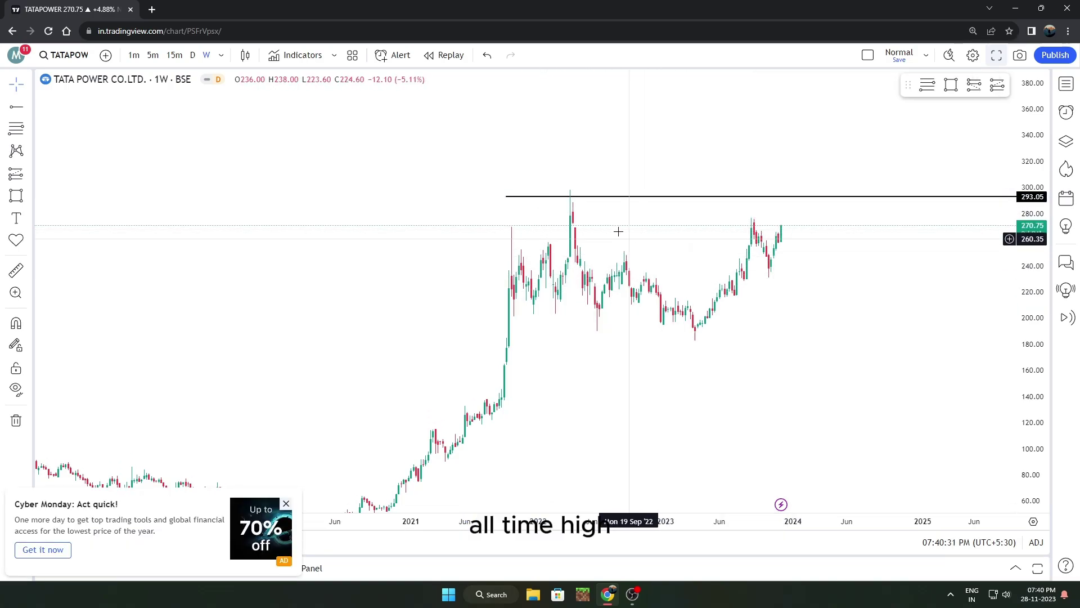
scroll(630, 225, "up", 1)
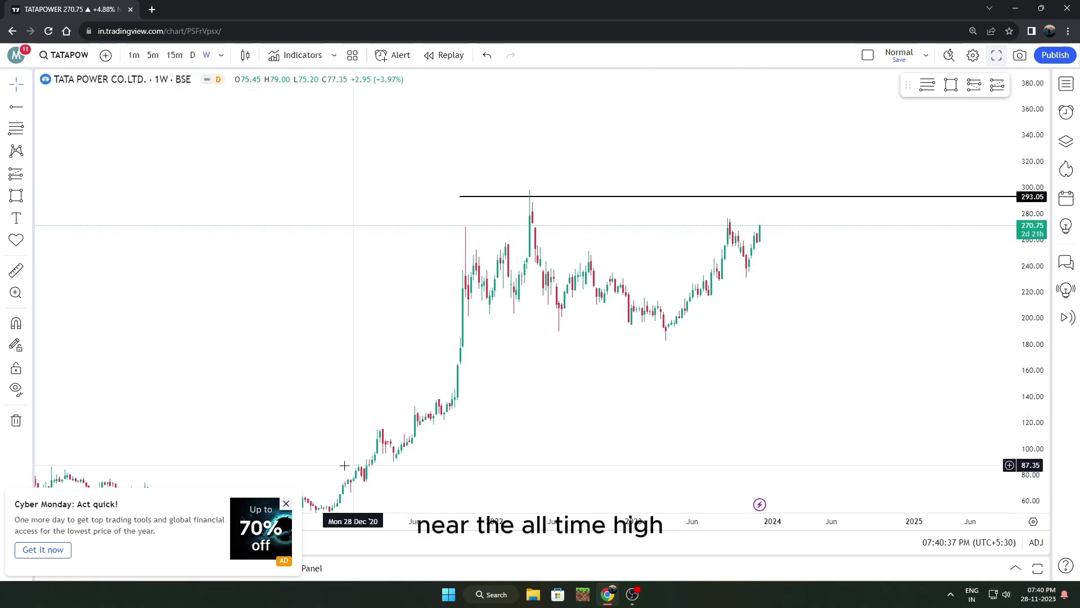
left_click(286, 504)
- Reopen the Stock Screener and go through the charts of its first Strong Buy results, from Paragon Fine to Advait Infratech
left_click(86, 572)
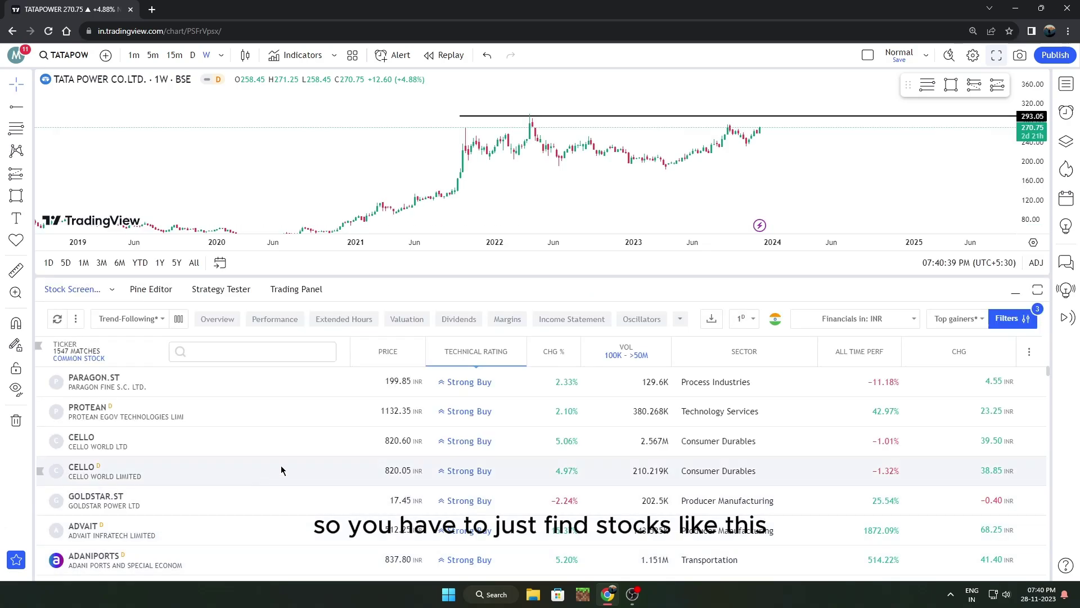
left_click(335, 392)
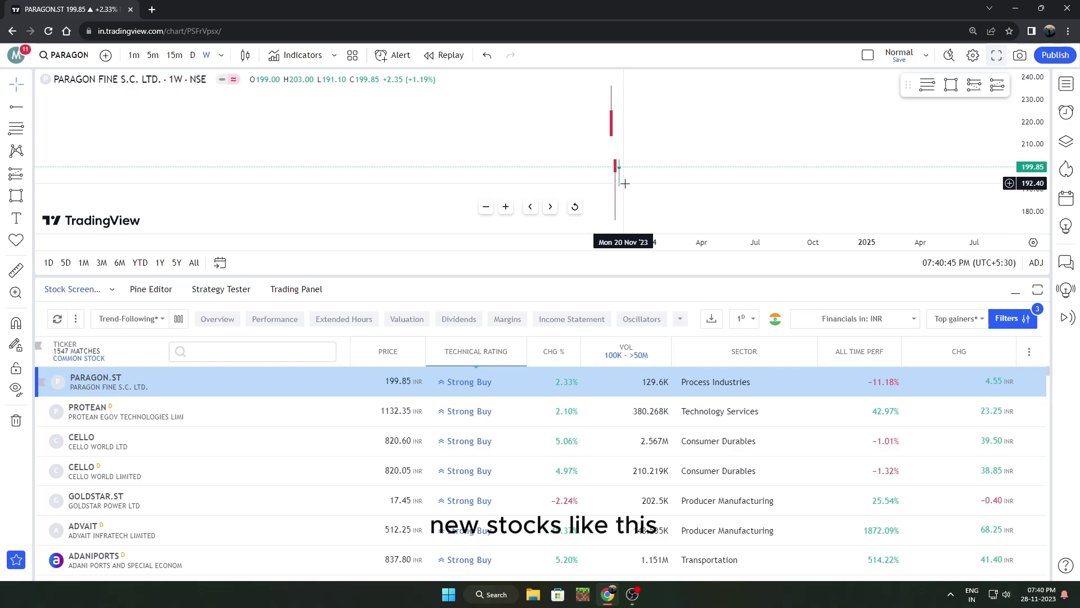
key("Down")
key("Down")
key("Down")
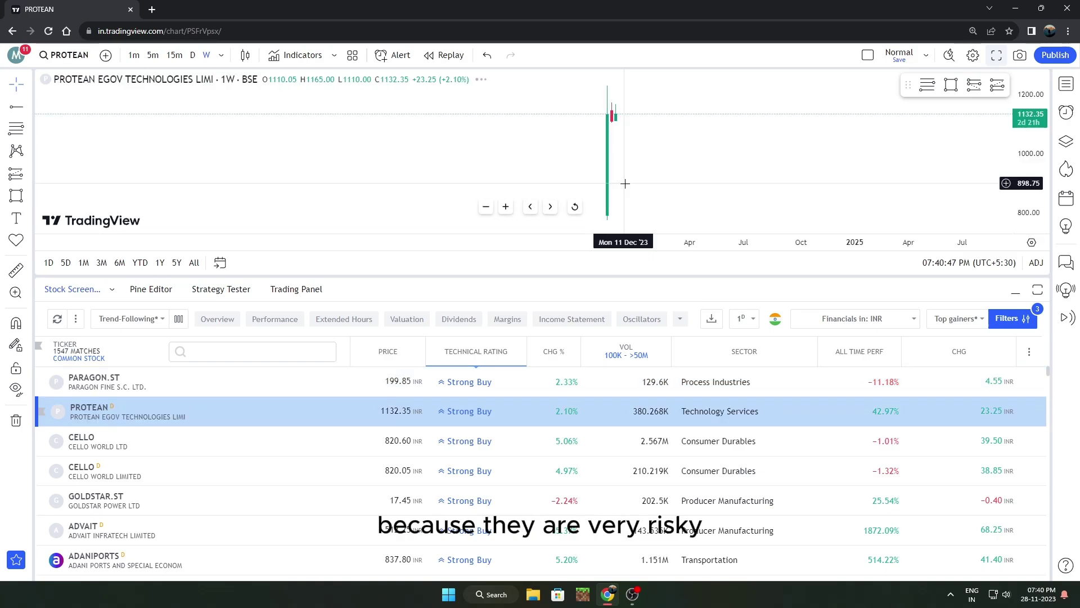
key("Down")
key("Down")
key("Down")
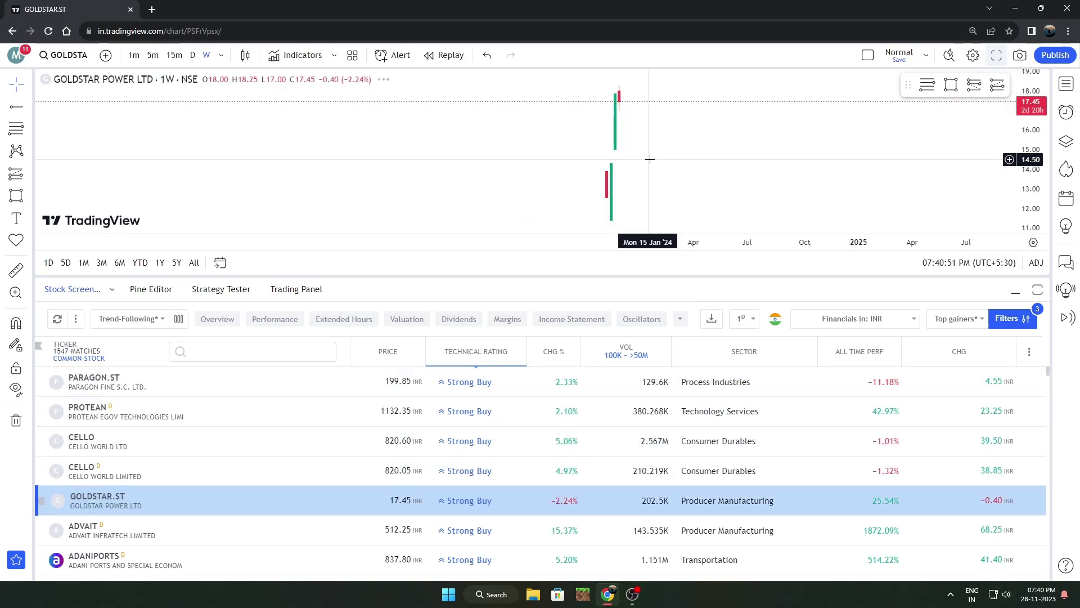
key("Up")
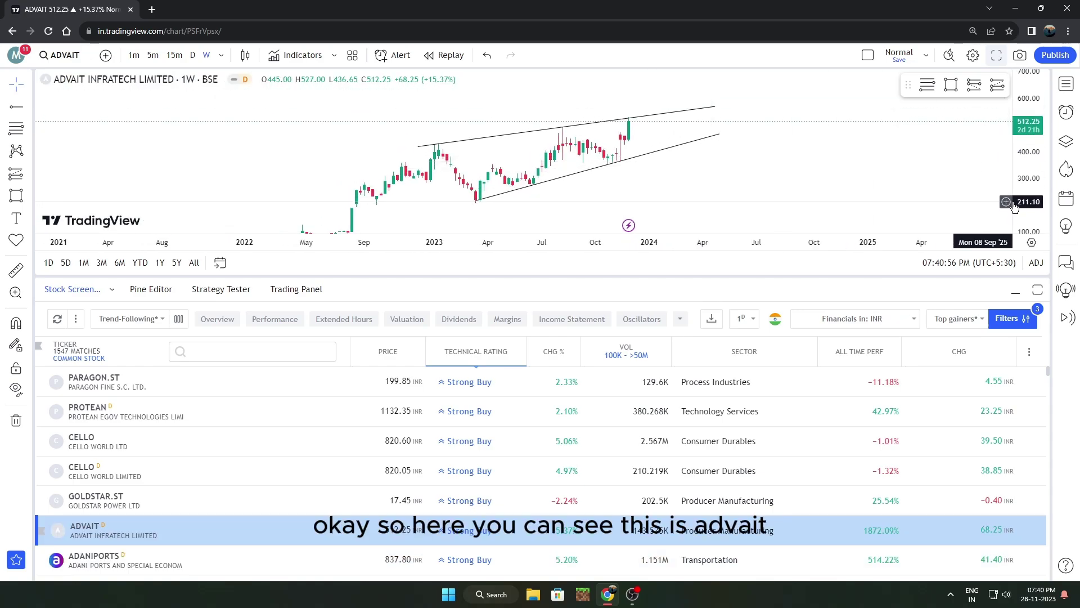
- Measure Advait Infratech's price rise from the base of its 2022 rally to the latest weekly candle
scroll(1007, 203, "up", 3)
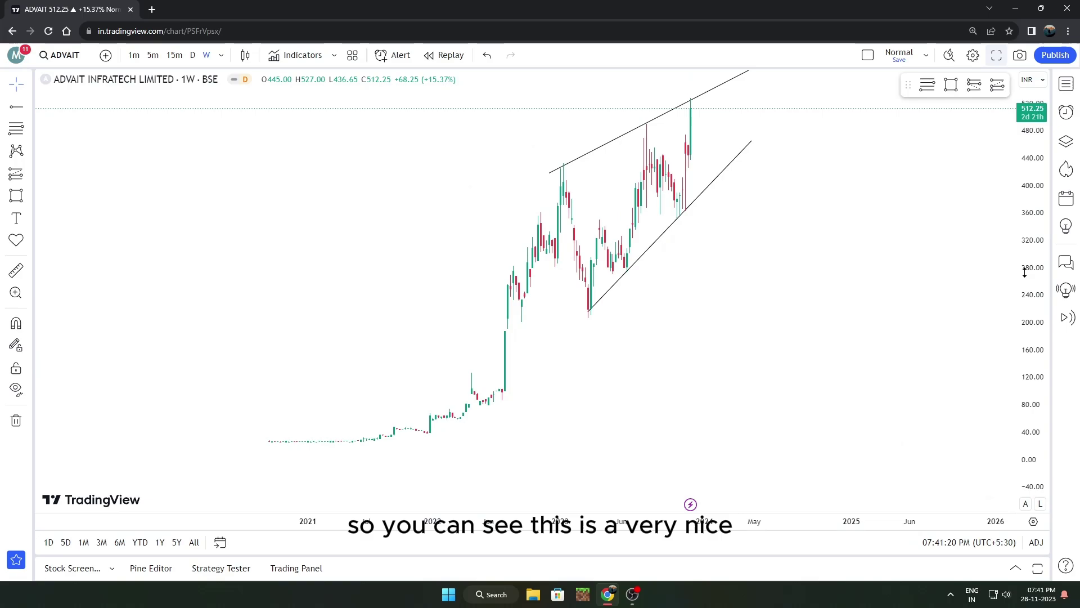
left_click_drag(1025, 273, 1024, 320)
scroll(868, 344, "up", 3)
left_click(16, 270)
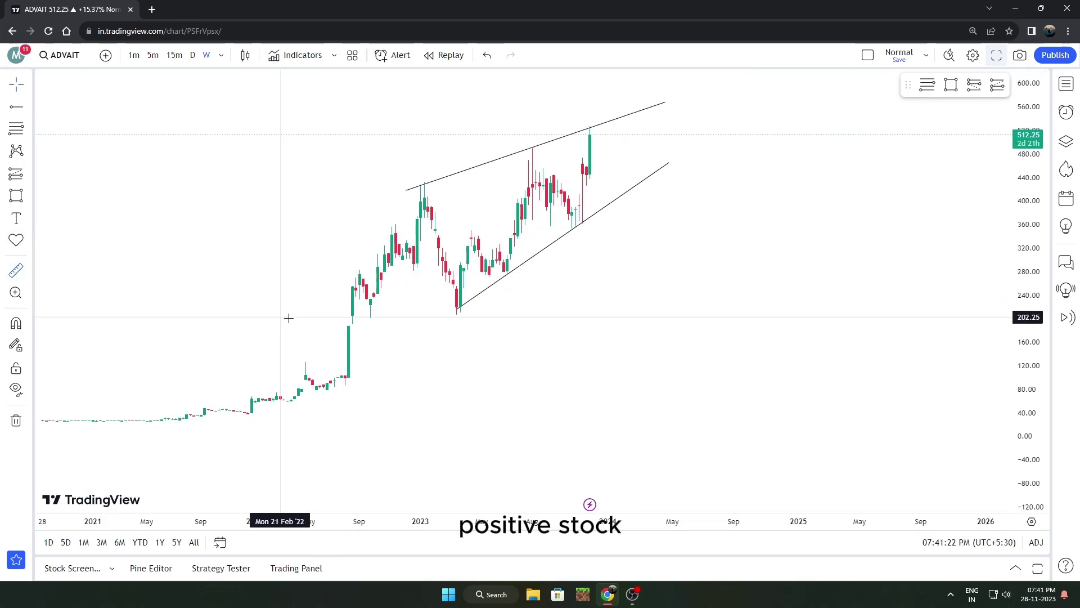
left_click(348, 375)
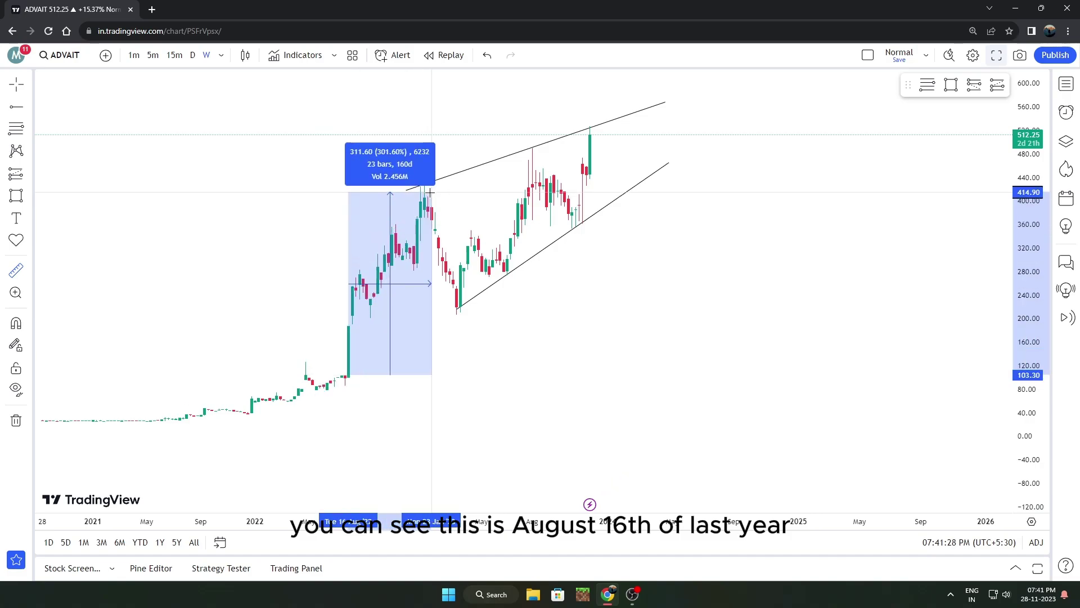
left_click(597, 132)
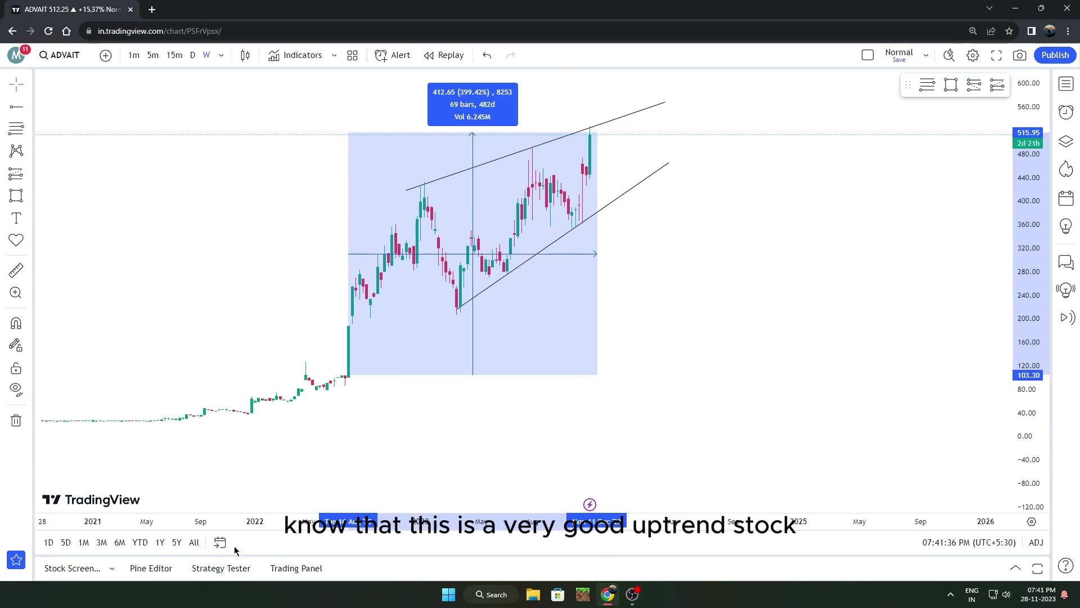
- Clear the measurement and examine Advait Infratech's price movement between the upper and lower trend lines
left_click_drag(537, 327, 600, 419)
scroll(621, 297, "up", 2)
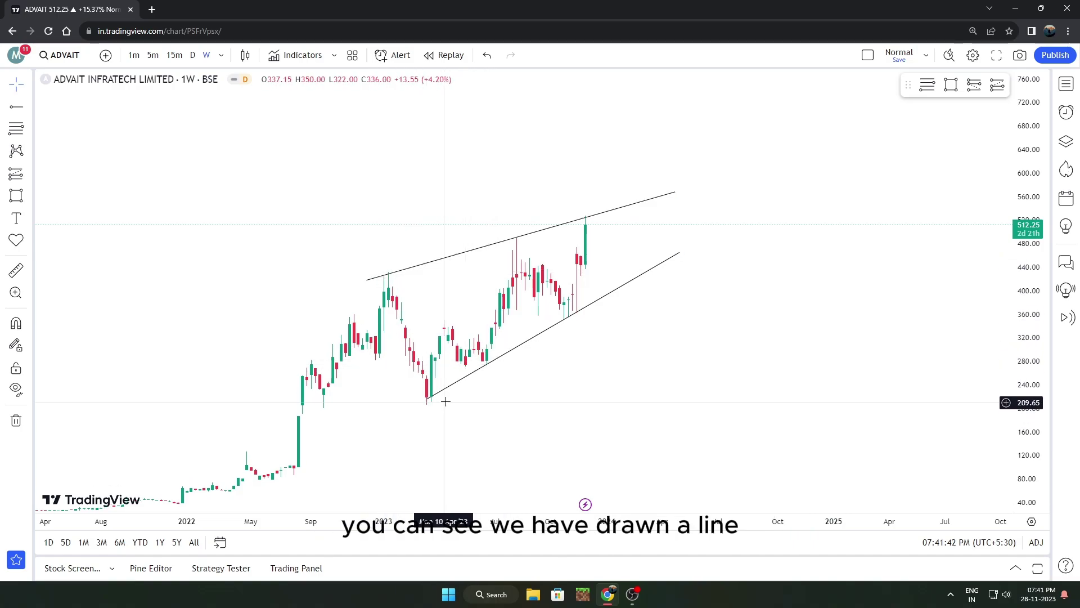
left_click_drag(1028, 429, 1056, 422)
scroll(952, 381, "up", 4)
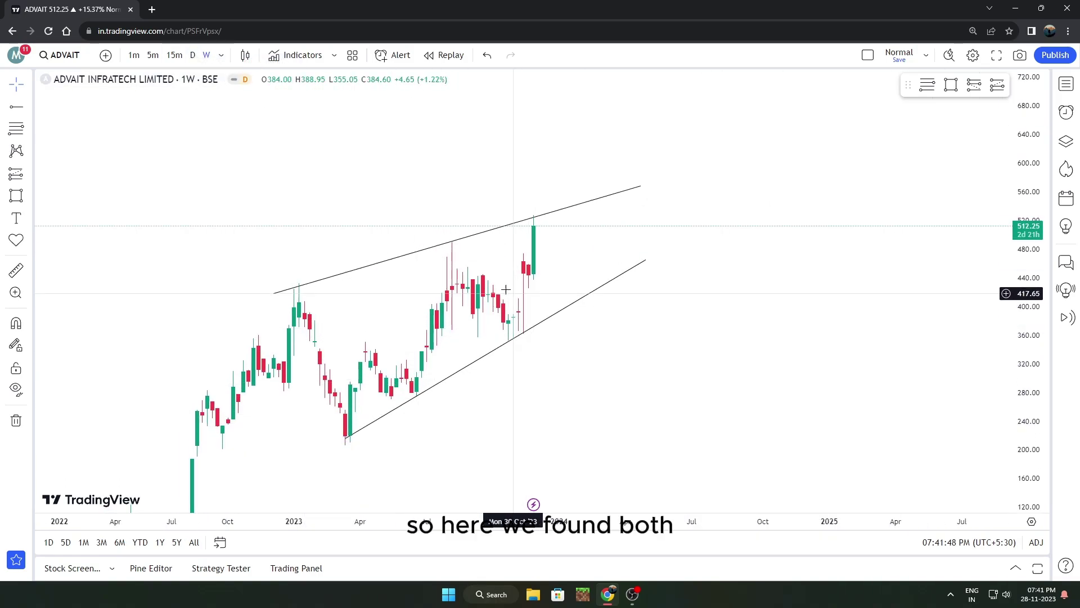
- Switch Advait Infratech to the daily interval and mark its nearest swing resistance with a thin rectangle at about 465 to 470, August to December 2023
left_click(192, 55)
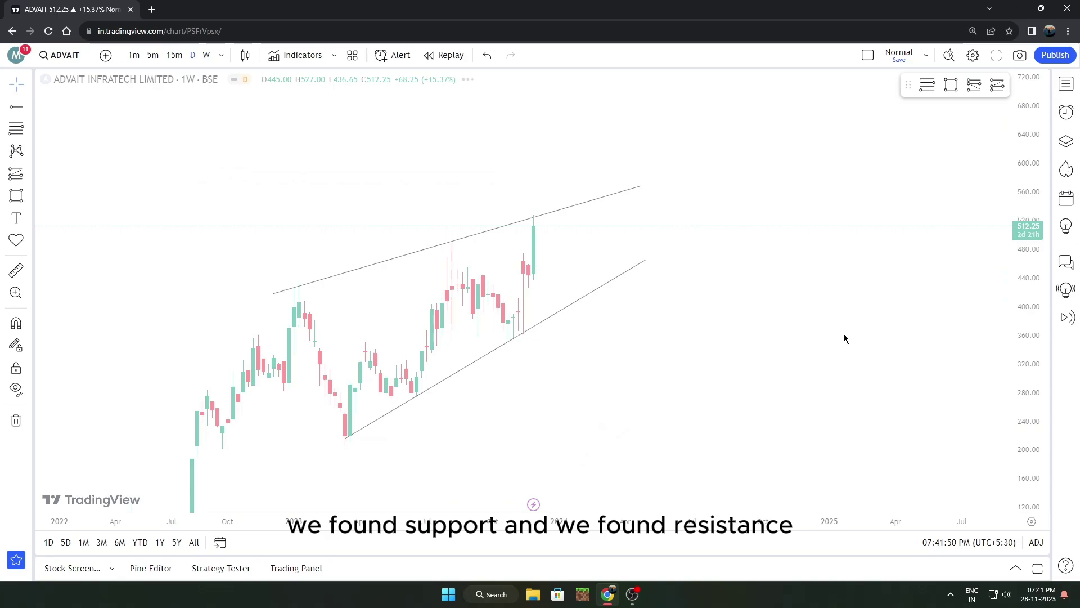
scroll(912, 367, "down", 3)
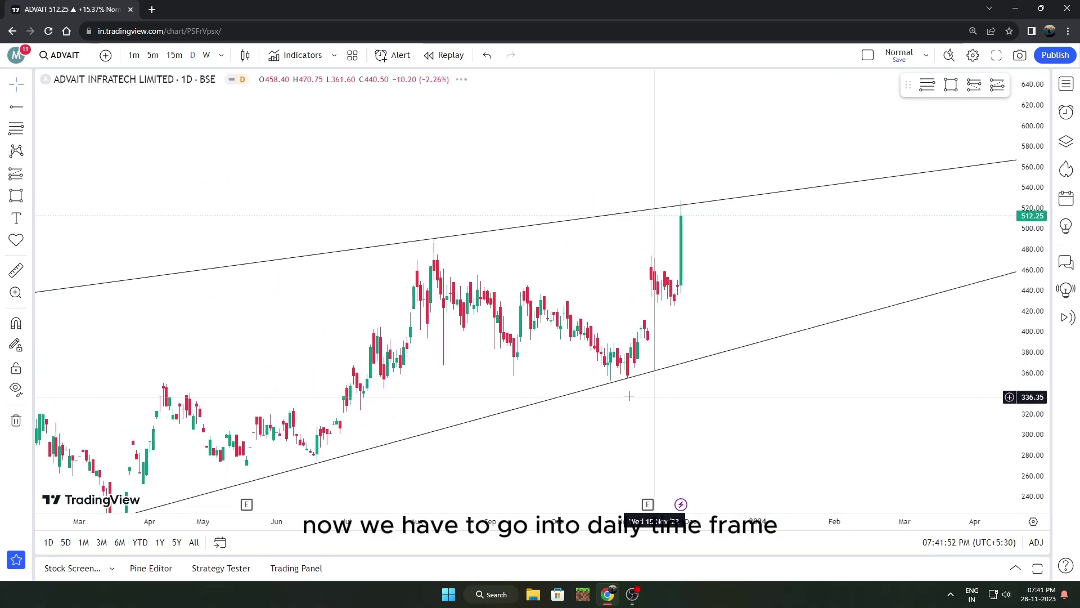
scroll(438, 292, "up", 3)
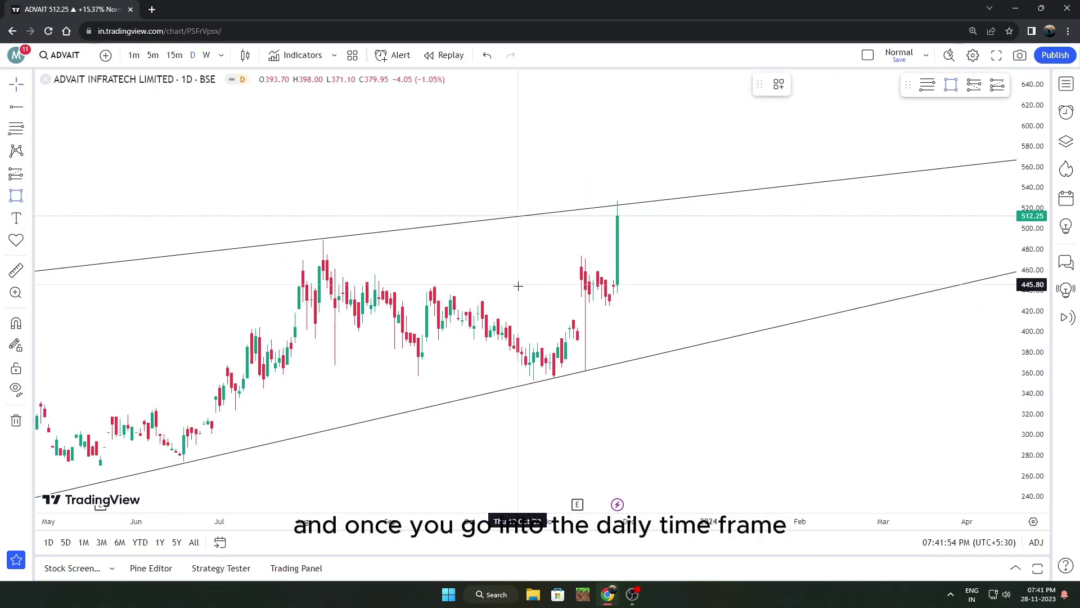
scroll(518, 284, "down", 3)
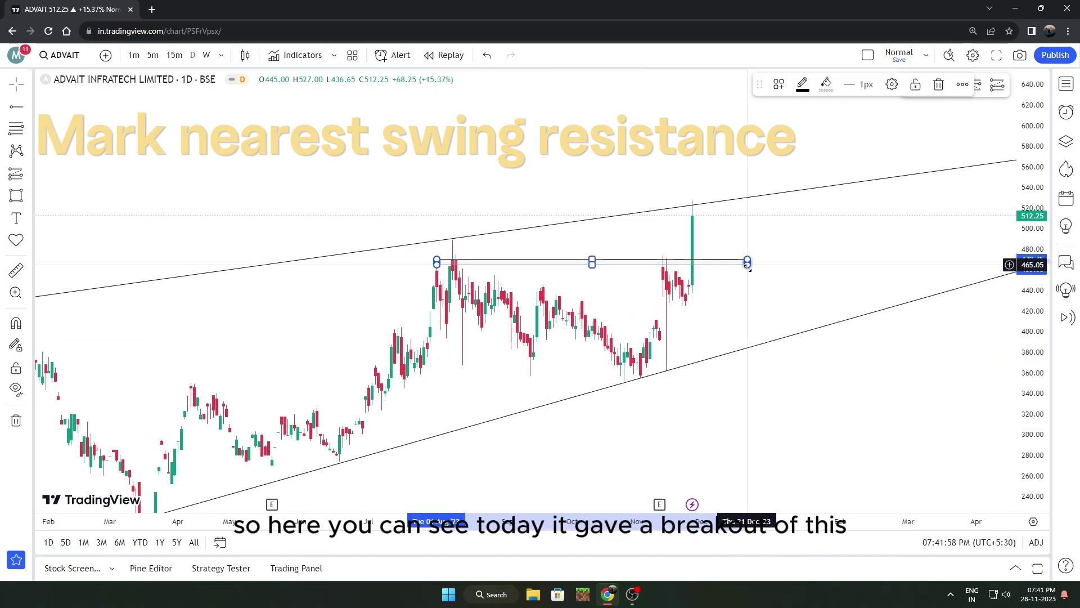
left_click(467, 292)
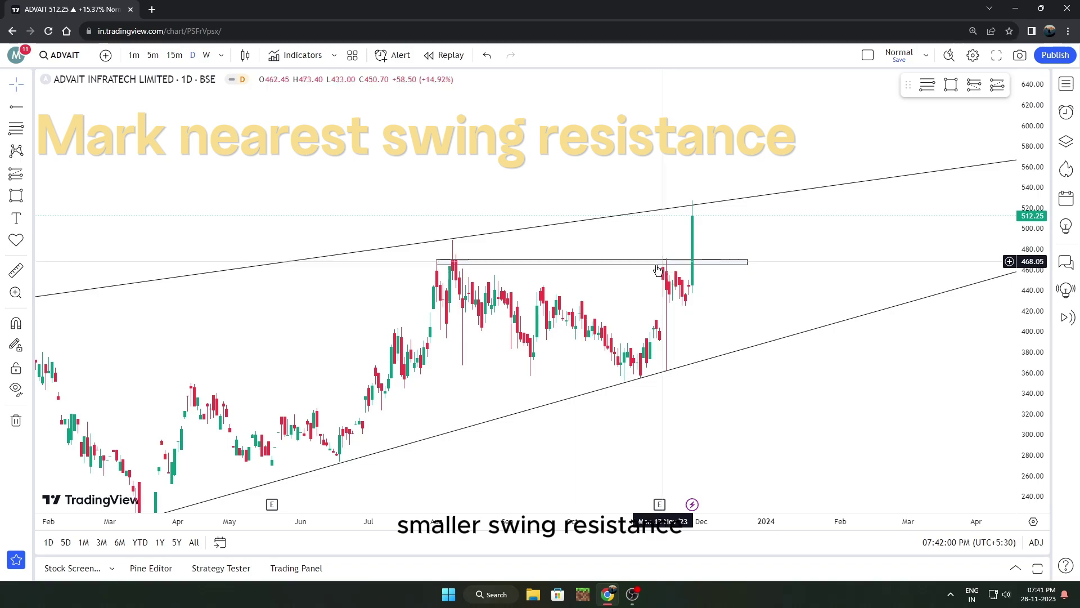
- Examine Advait Infratech's daily breakout above the swing resistance zone and its position between the upper and lower trend lines
scroll(646, 282, "down", 2)
scroll(591, 287, "up", 3)
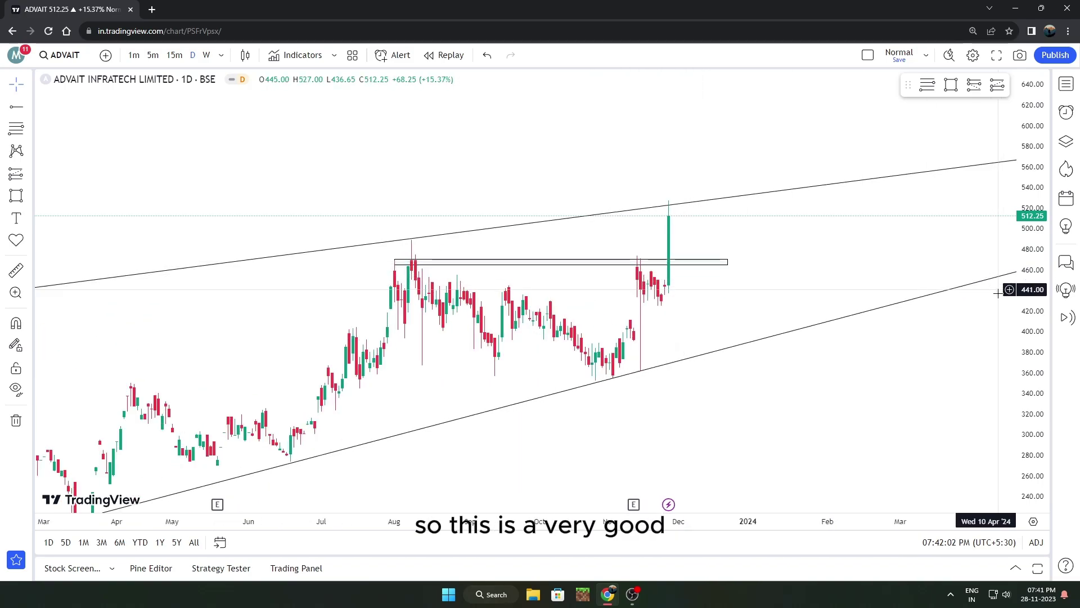
left_click_drag(747, 230, 746, 245)
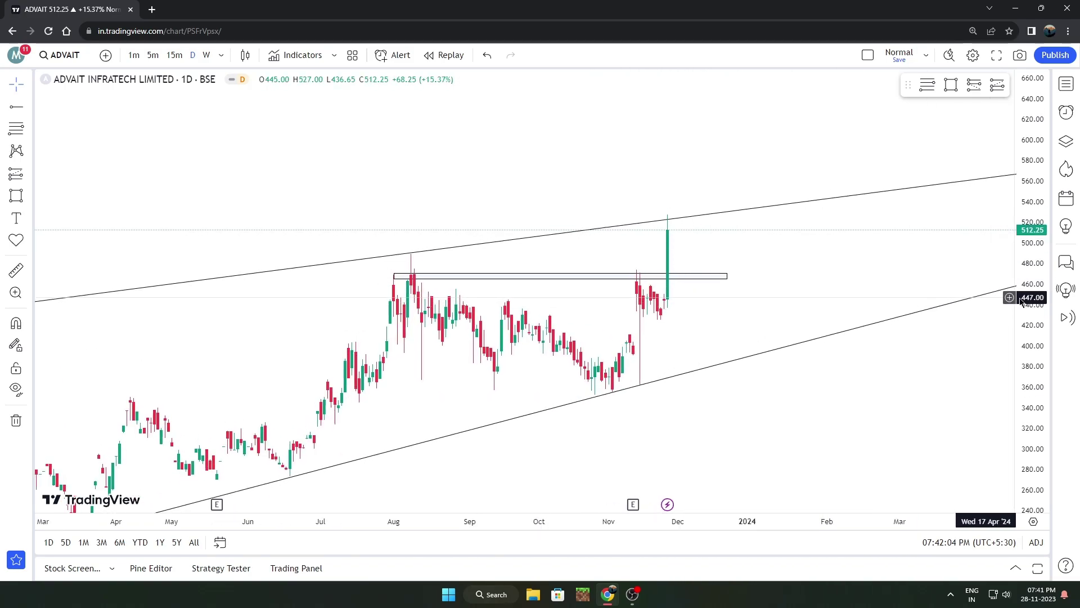
scroll(802, 313, "down", 4)
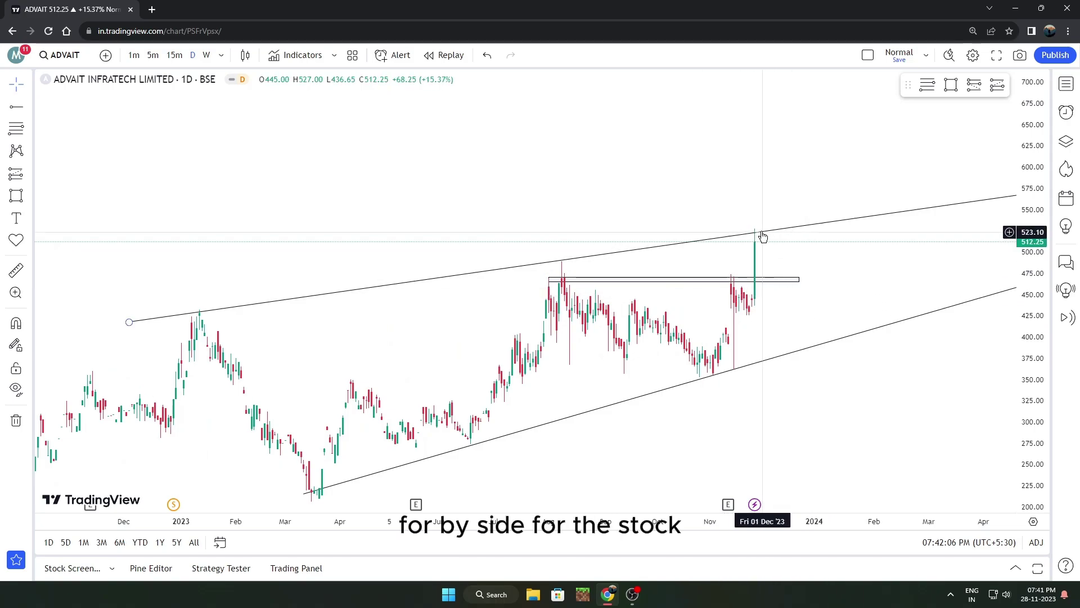
scroll(873, 262, "up", 1)
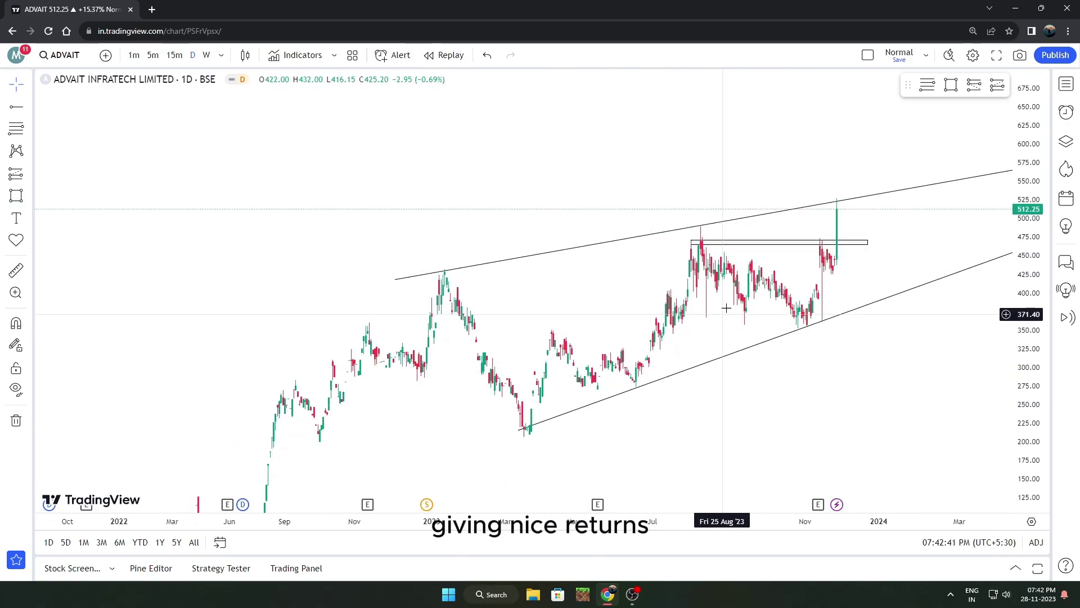
scroll(706, 312, "up", 2)
left_click_drag(667, 304, 647, 291)
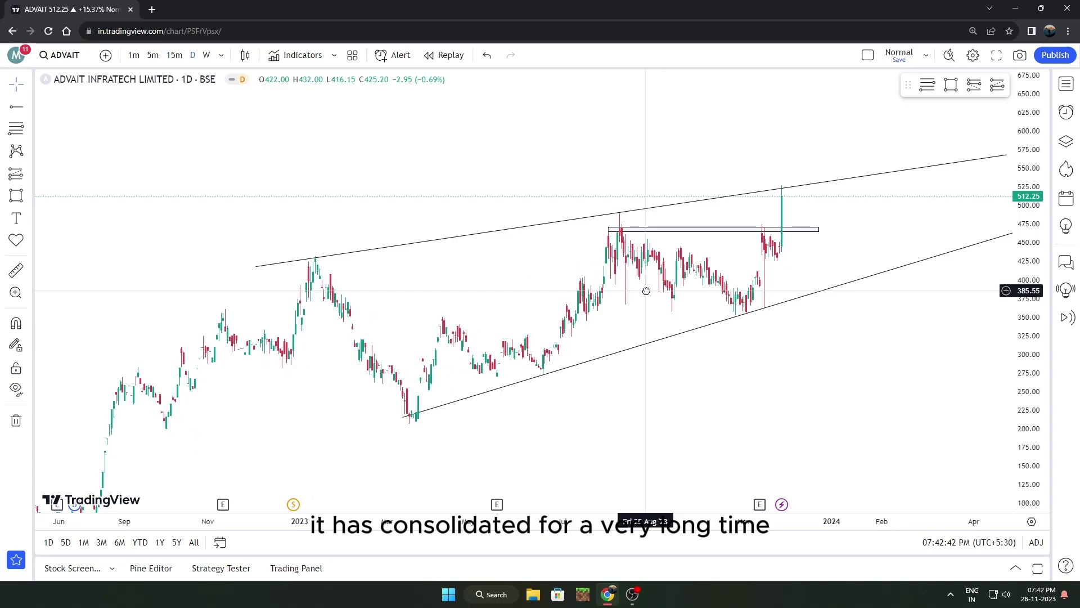
left_click_drag(425, 291, 373, 327)
scroll(373, 326, "up", 1)
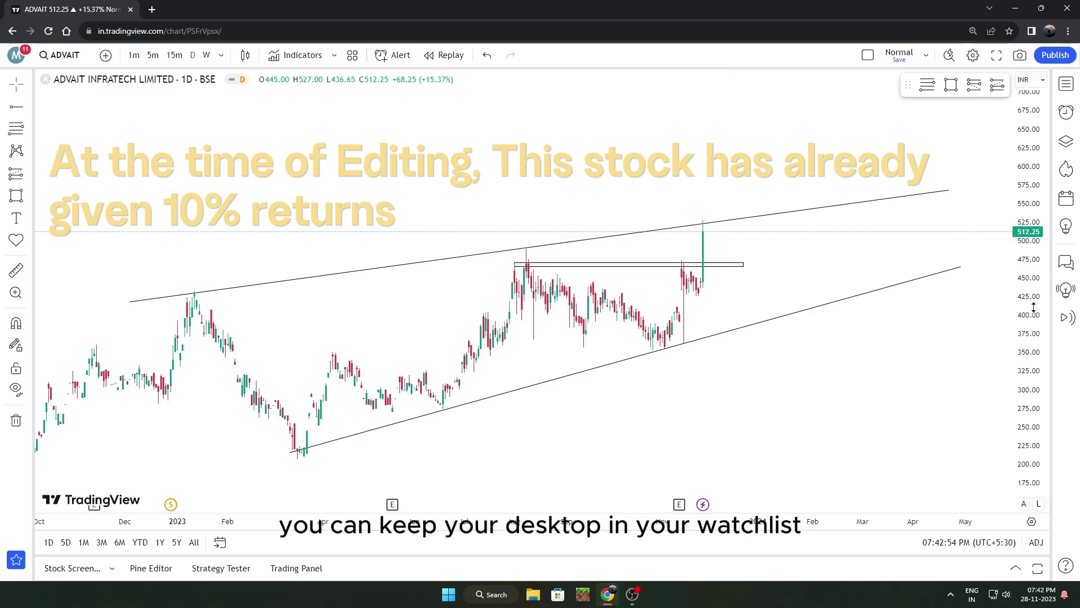
left_click_drag(1033, 307, 1034, 330)
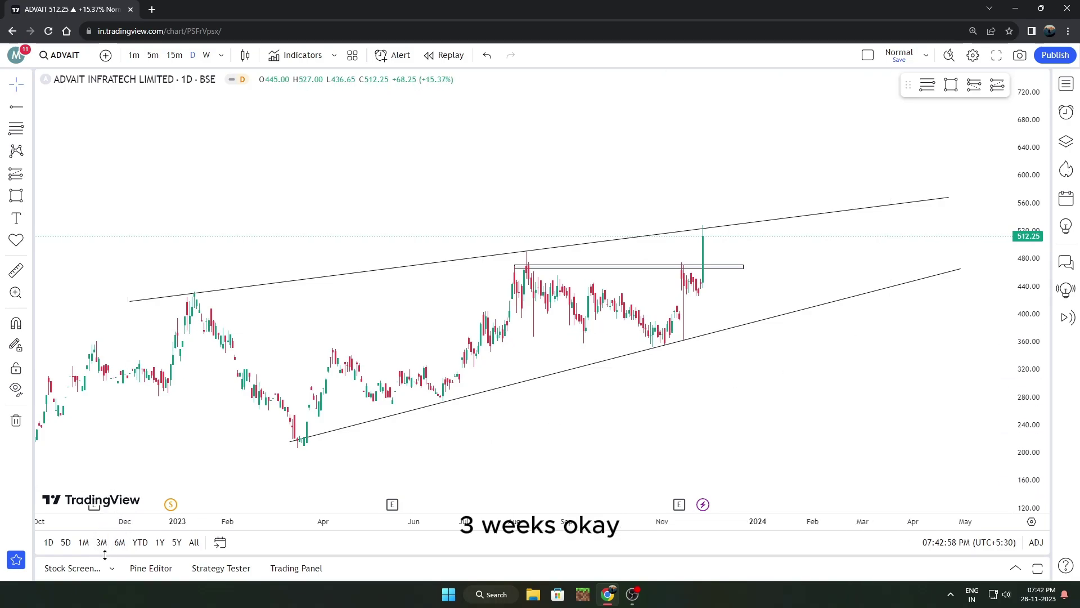
- Reopen the Stock Screener and bring up the Adani Ports chart on the weekly interval to inspect its trend
left_click(72, 568)
scroll(119, 484, "down", 2)
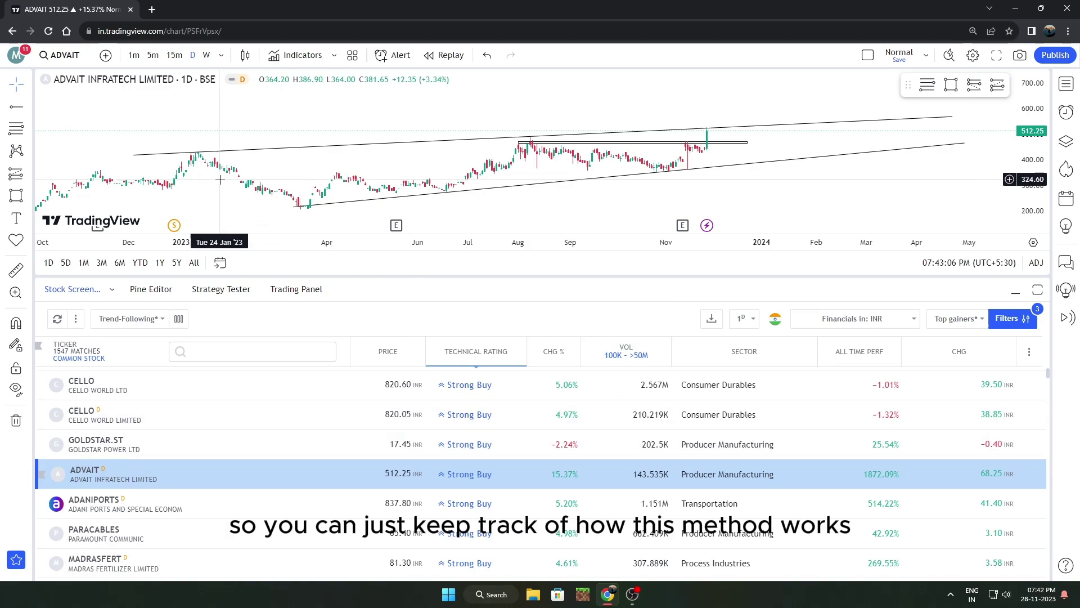
left_click(206, 55)
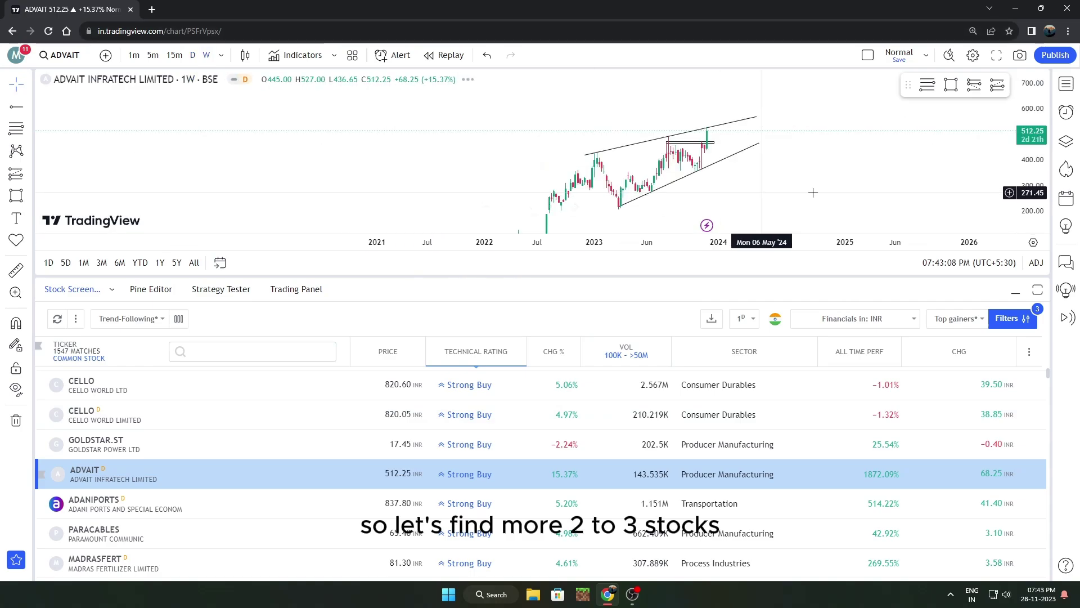
left_click(180, 514)
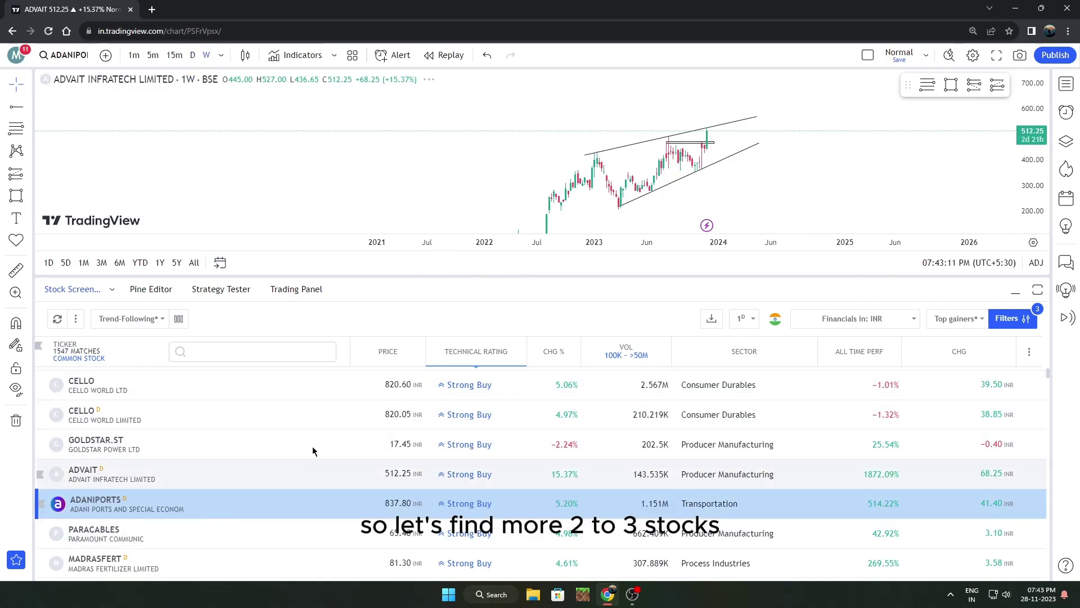
scroll(760, 191, "down", 2)
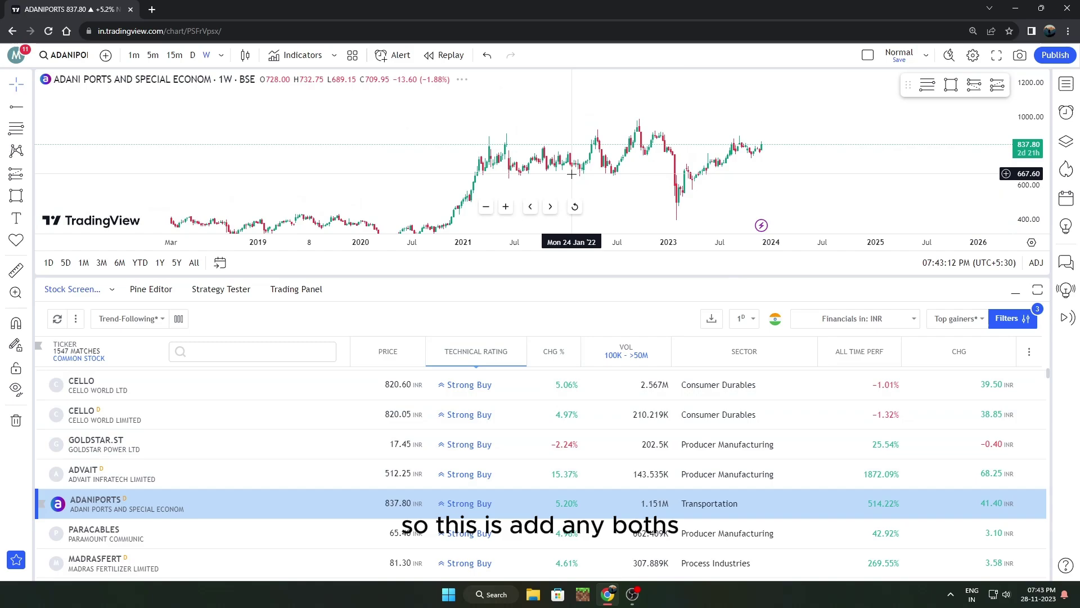
scroll(394, 192, "up", 2)
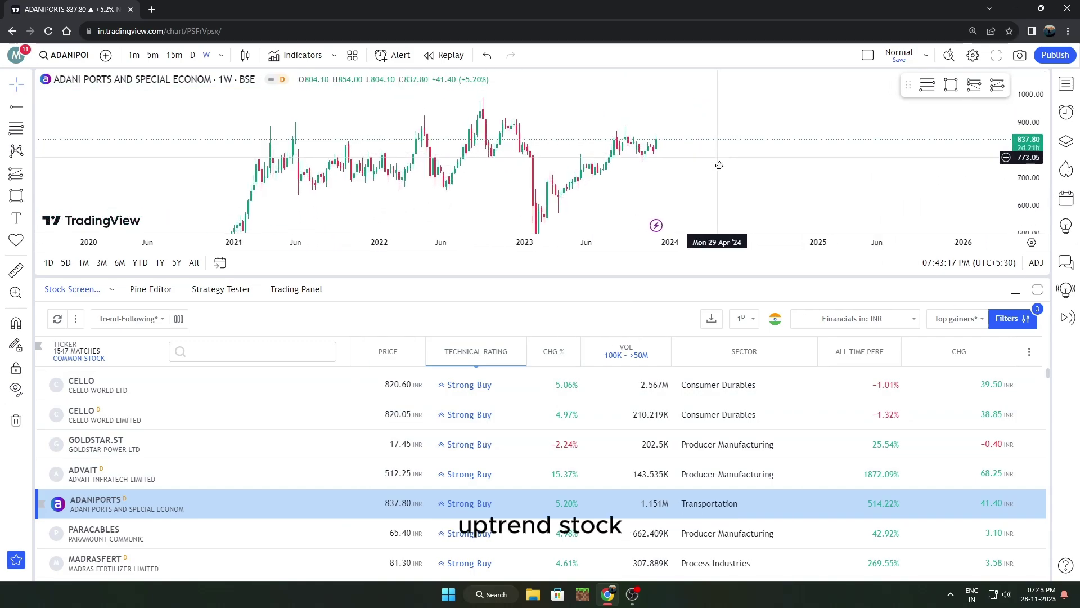
- Mark Adani Ports' all-time high with a thin rectangle at about 976 to 983 and compare the latest price with it
left_click_drag(421, 121, 762, 122)
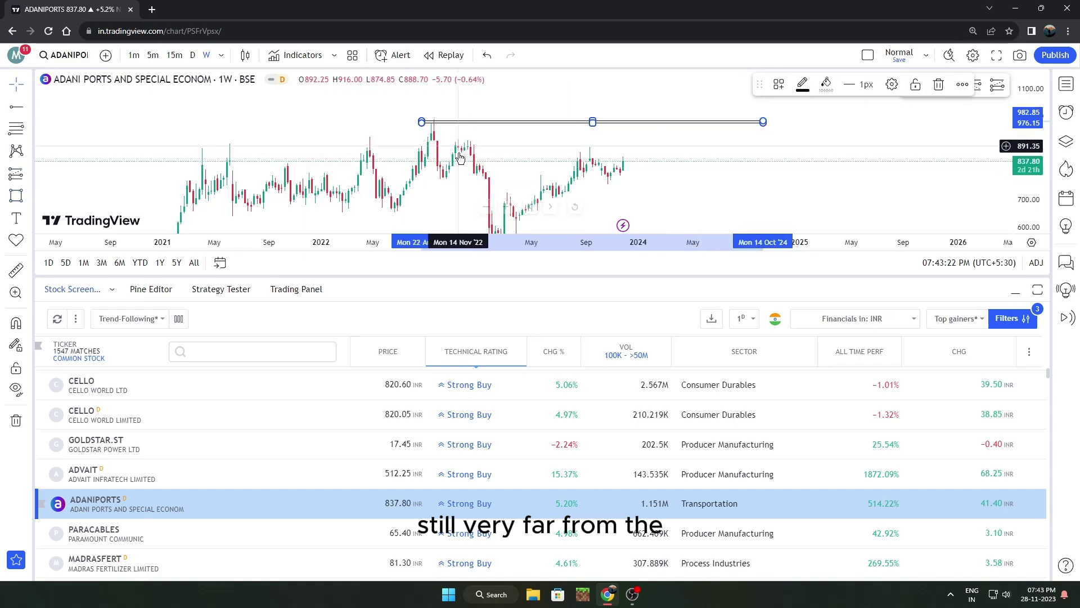
left_click(508, 142)
left_click_drag(521, 145, 521, 123)
left_click_drag(610, 158, 667, 114)
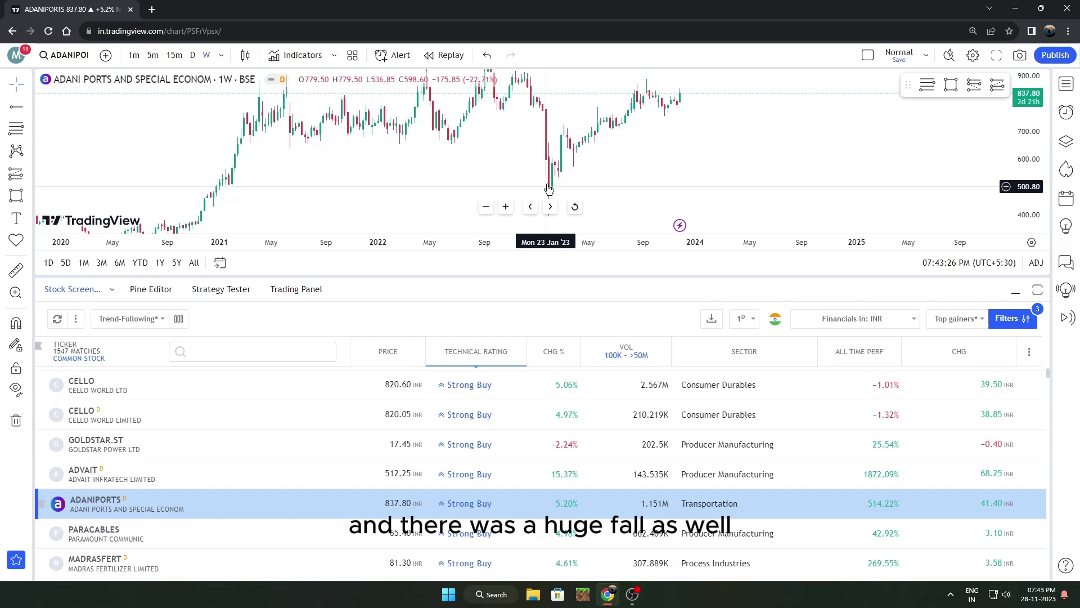
- Load Paramount Communications from the screener results and examine its long-term weekly price trend
scroll(201, 450, "down", 1)
left_click(186, 472)
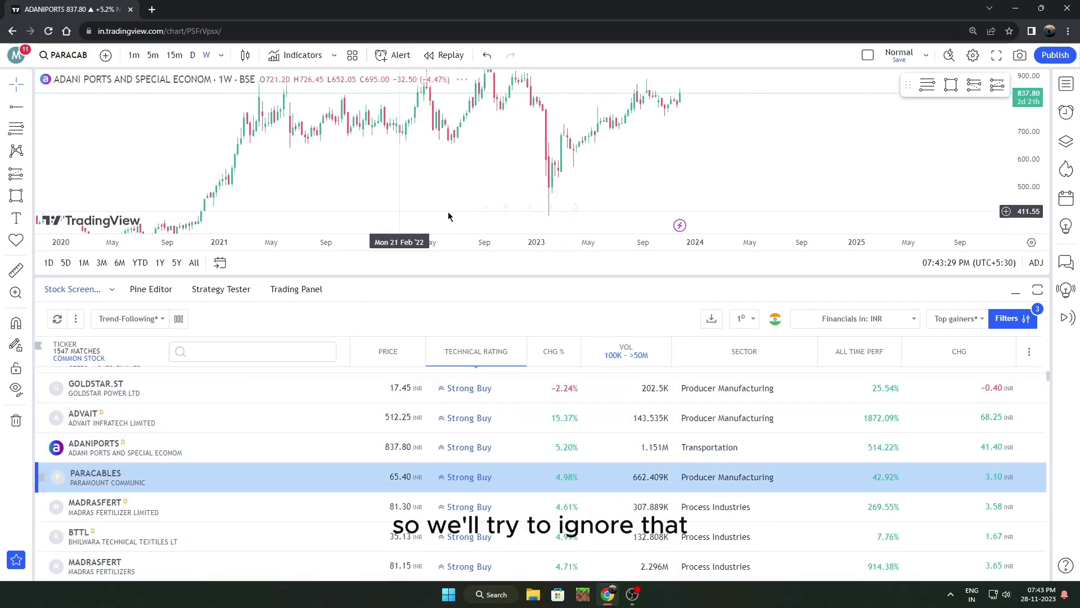
left_click_drag(1025, 184, 1017, 151)
scroll(861, 169, "up", 1)
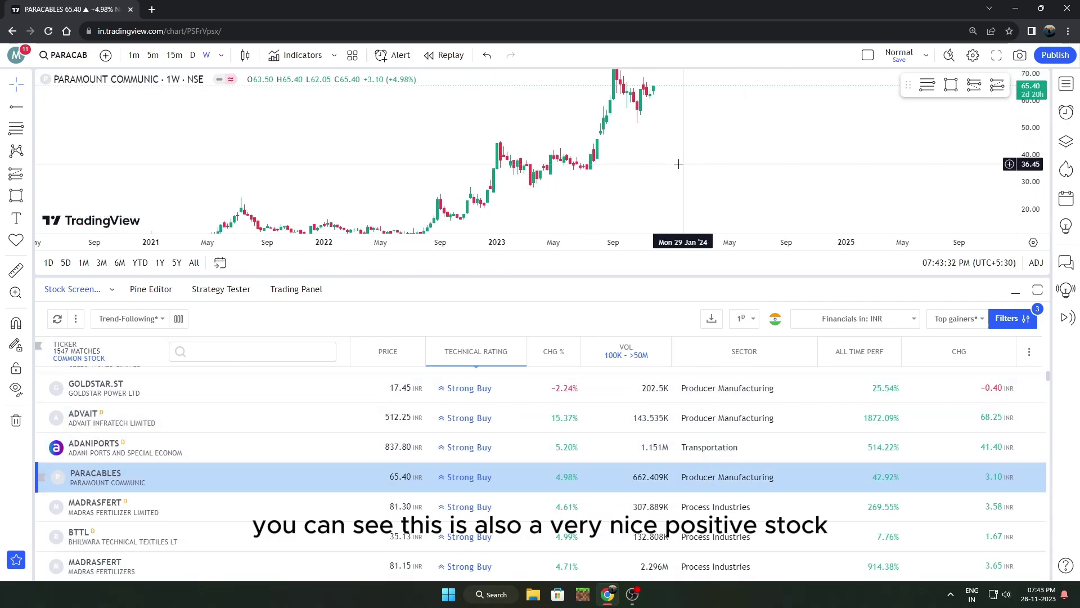
scroll(587, 181, "left", 2)
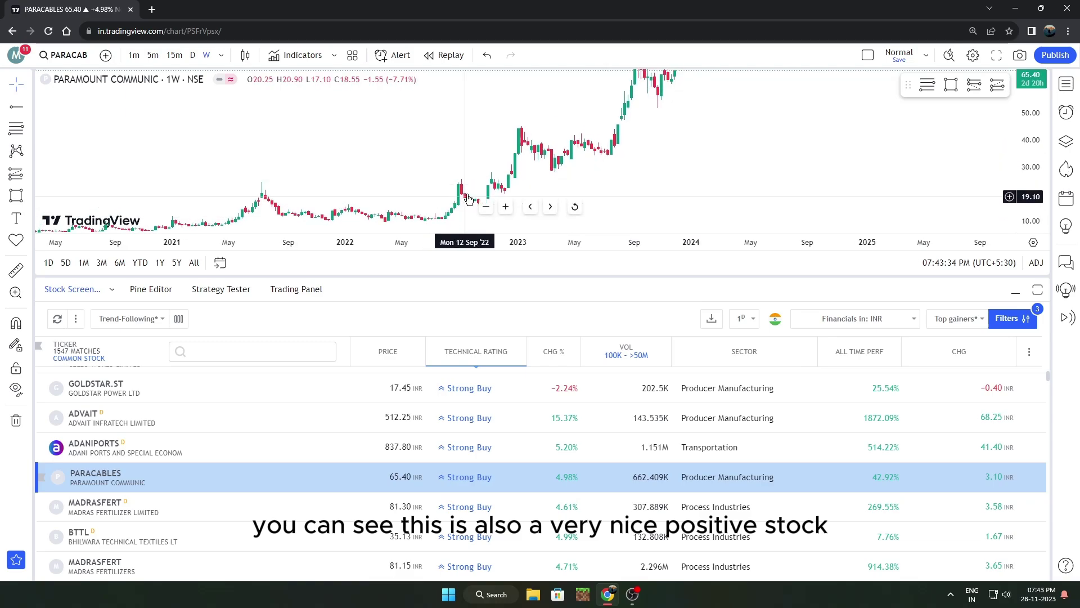
scroll(653, 214, "up", 1)
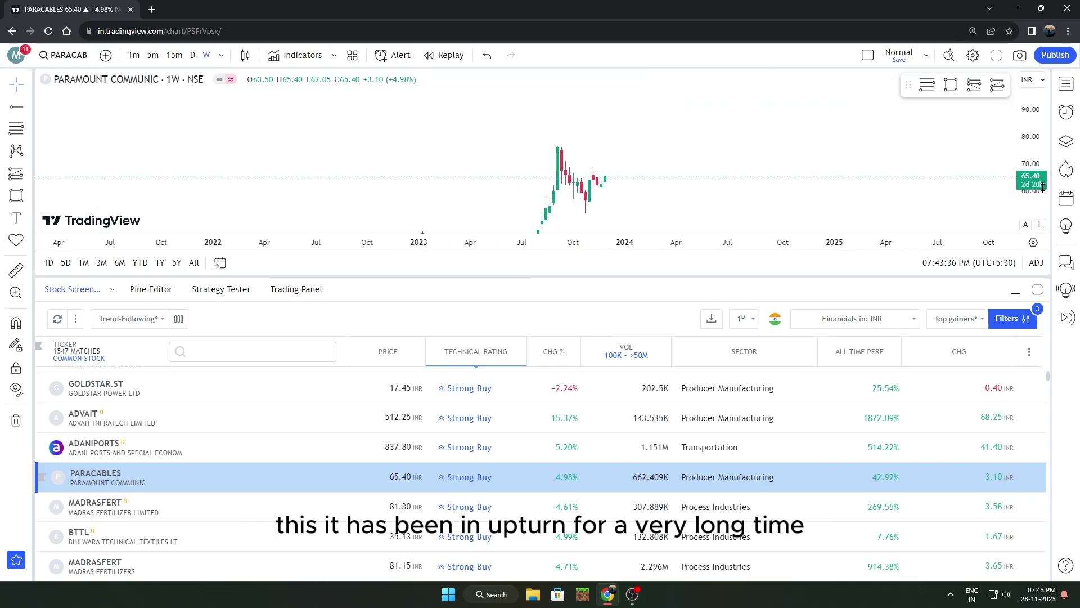
- View Paramount Communications on the daily interval with the screener collapsed, and check the day's percentage change in its symbol details
scroll(441, 163, "up", 1)
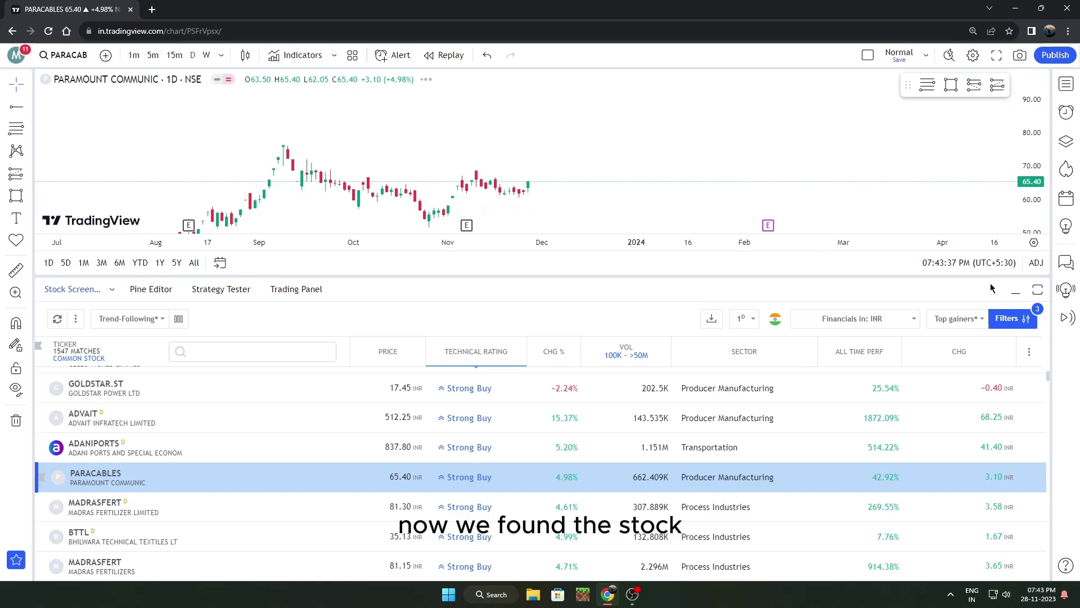
left_click(1013, 289)
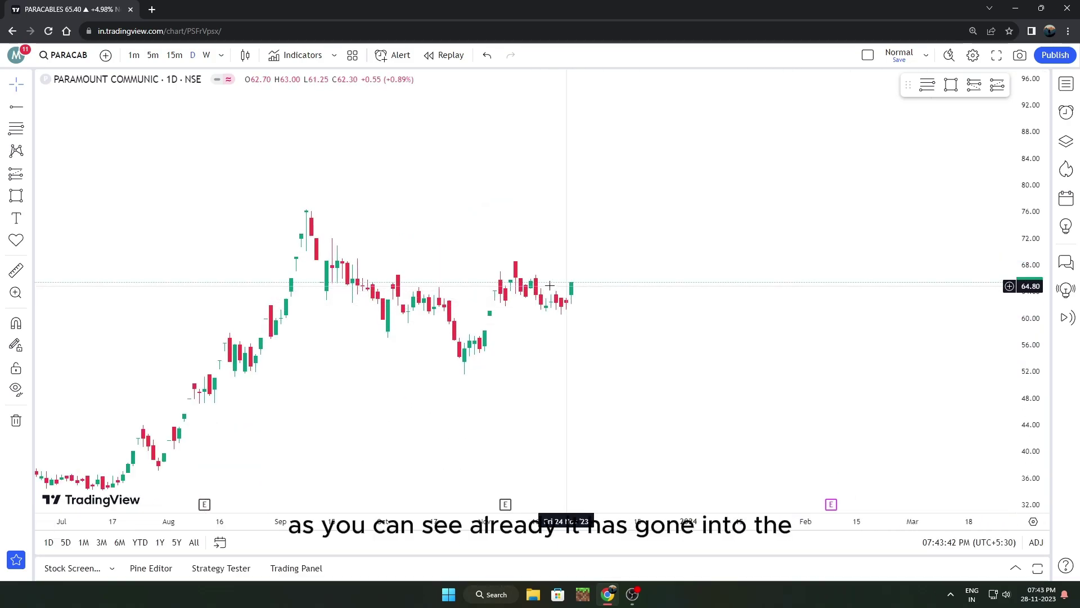
left_click(1065, 86)
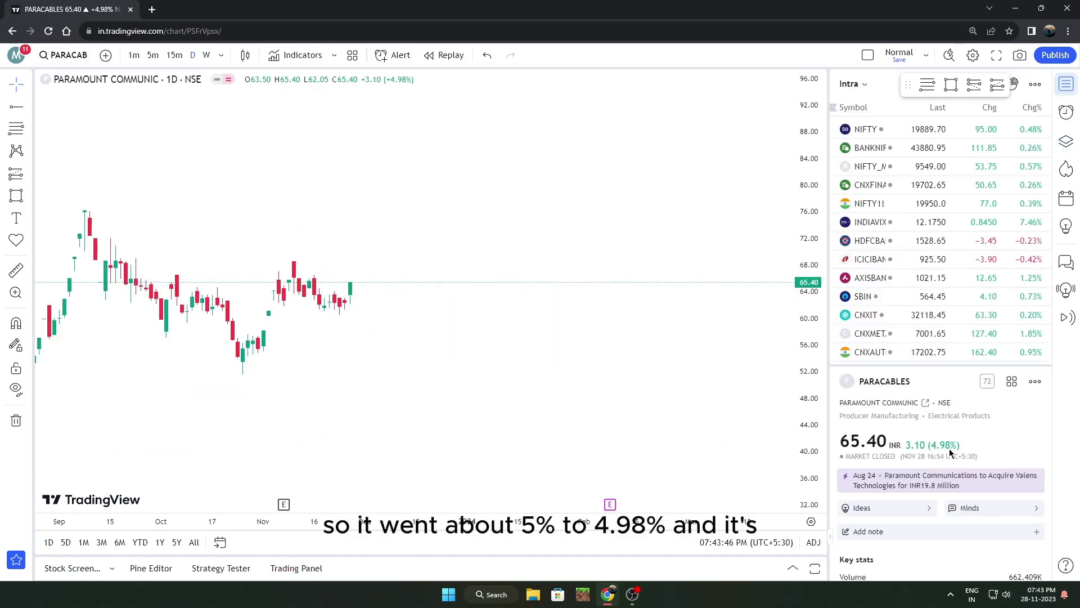
left_click(1061, 83)
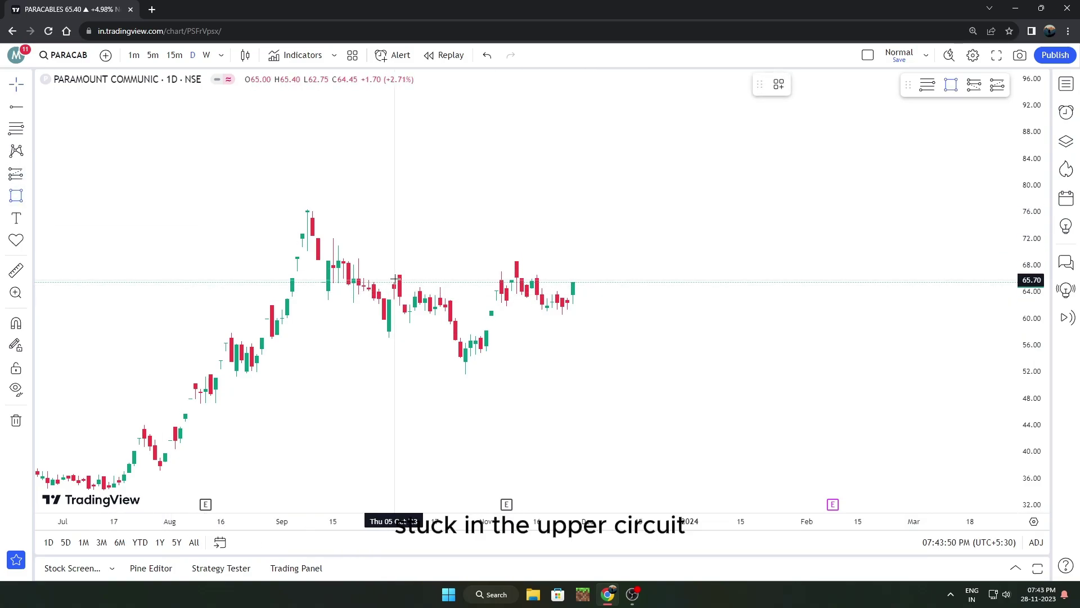
- Mark Paramount Communications' swing resistance with a thin rectangle at about 66.45 to 67.30, from 5 October 2023 to 2 January 2024
mouse_move(464, 275)
left_mouse_down()
mouse_move(699, 261)
mouse_move(700, 270)
left_mouse_up()
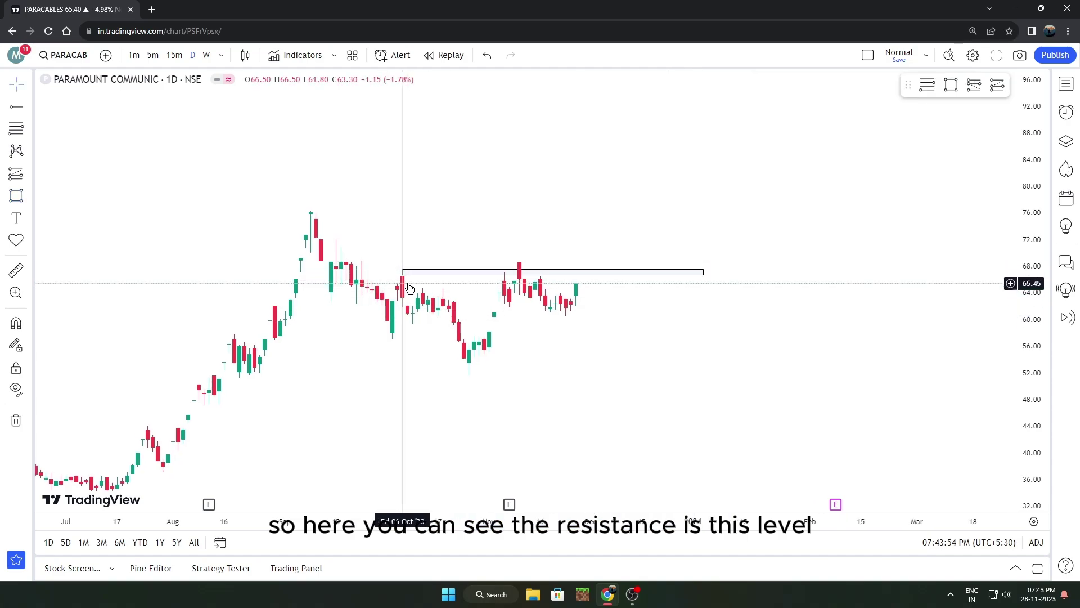
left_click_drag(435, 273, 431, 275)
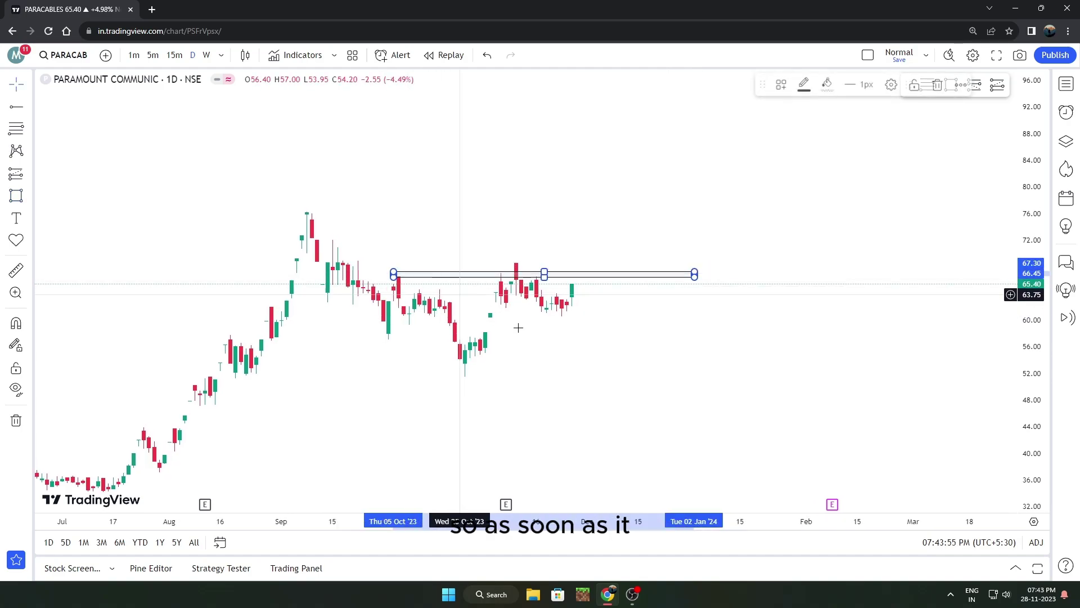
left_click_drag(520, 327, 536, 317)
scroll(333, 258, "down", 2)
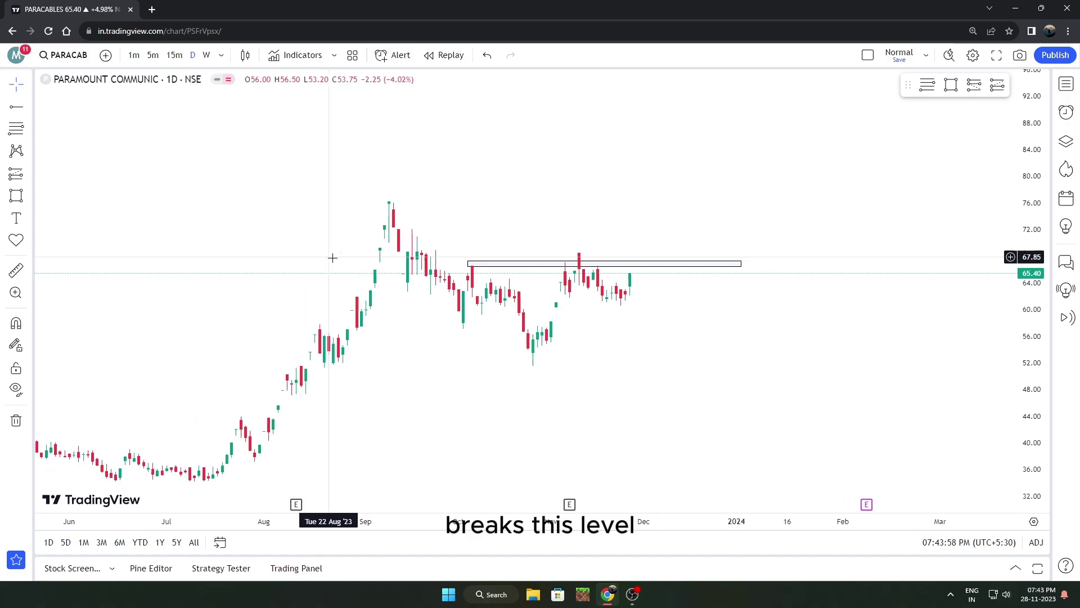
- Measure Paramount Communications' price rise from its July 2023 base to the September 2023 peak, and clear the measurement
left_click_drag(457, 321, 504, 239)
scroll(540, 259, "down", 2)
left_click_drag(586, 284, 436, 316)
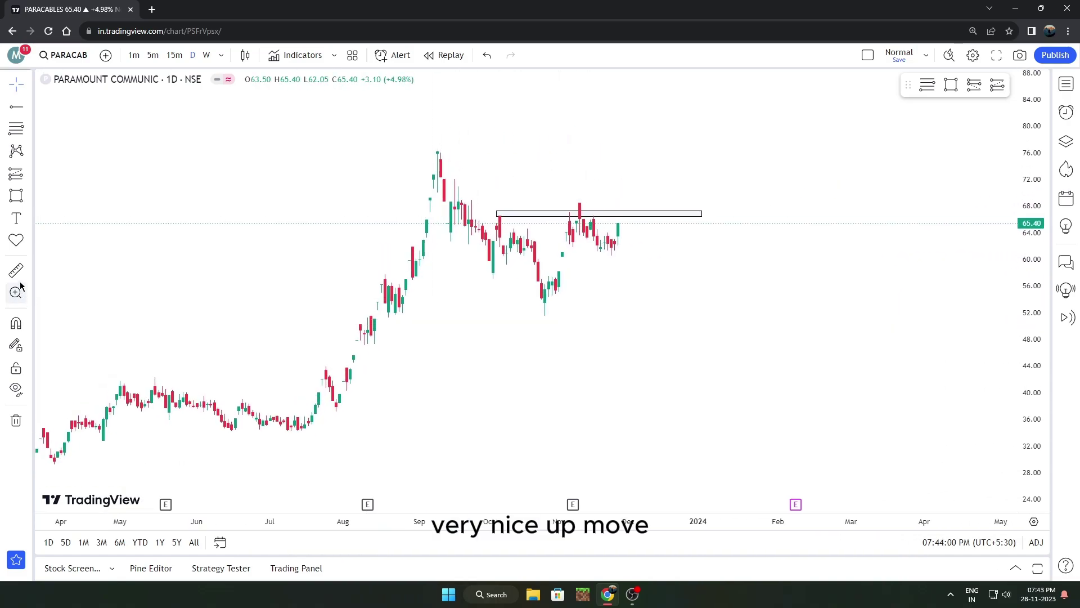
left_click(294, 419, "shift")
left_click(438, 157)
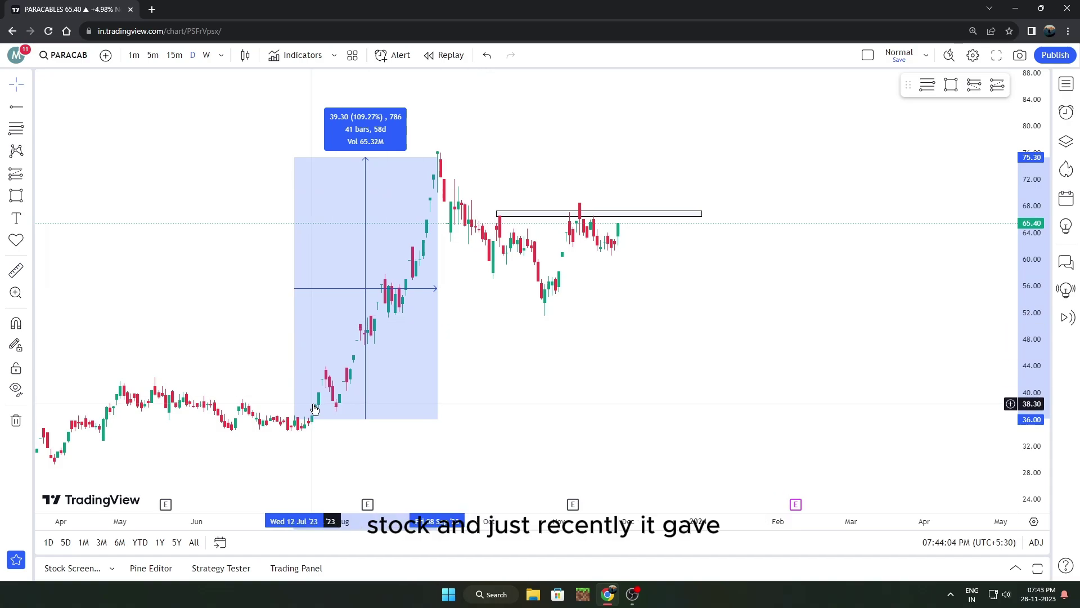
left_click(352, 128)
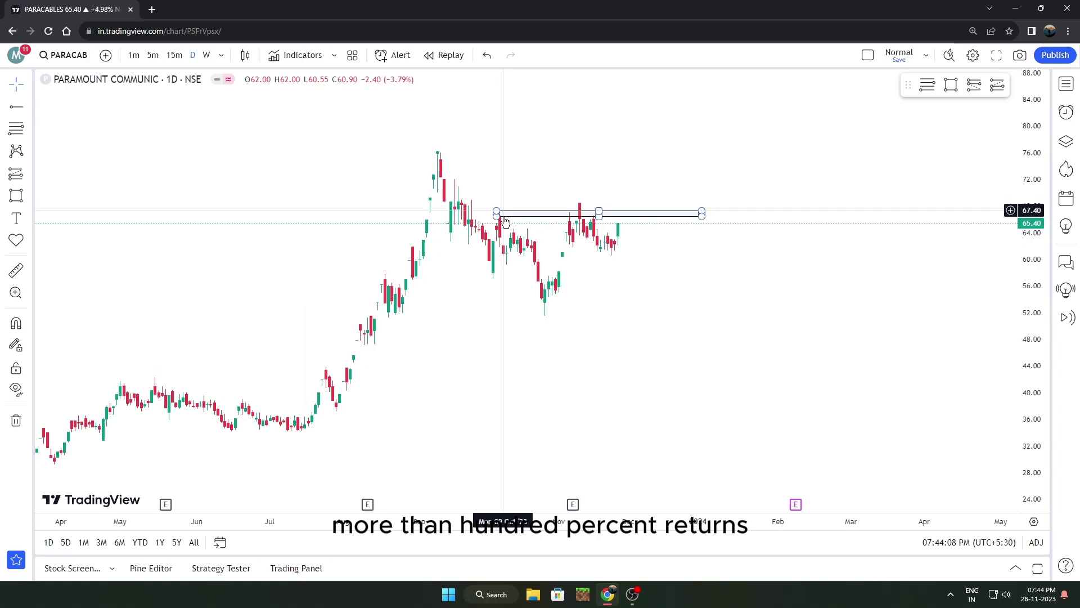
- Examine Paramount Communications' latest daily candles below the resistance zone and reopen the Stock Screener
scroll(555, 248, "up", 2)
left_click_drag(563, 245, 589, 278)
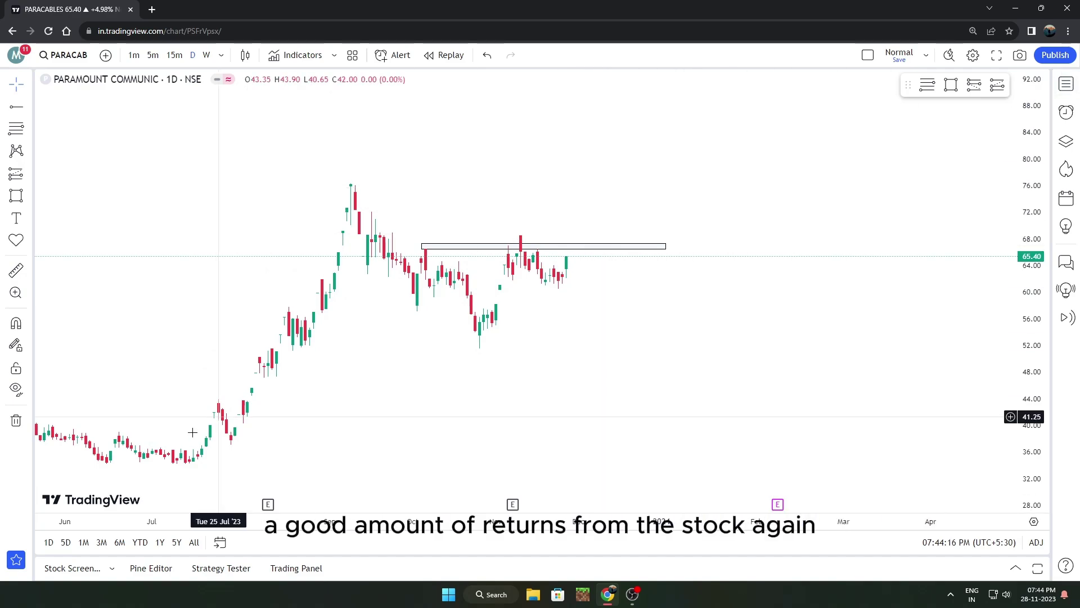
left_click(64, 569)
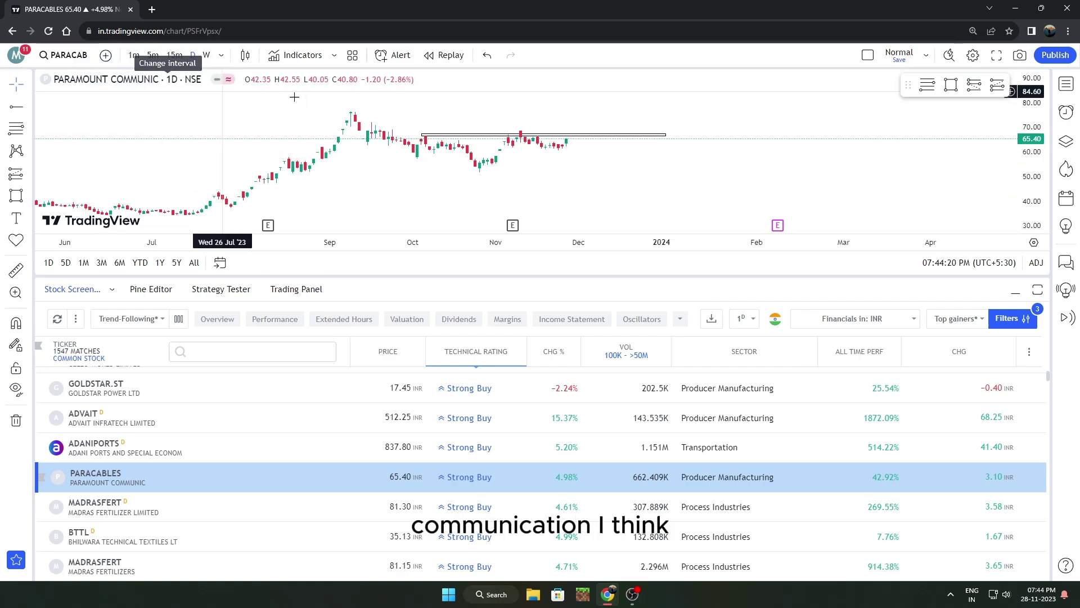
- Check the current watchlist briefly, and bring up the watchlists that Paramount Communications can be added to
left_click(1062, 84)
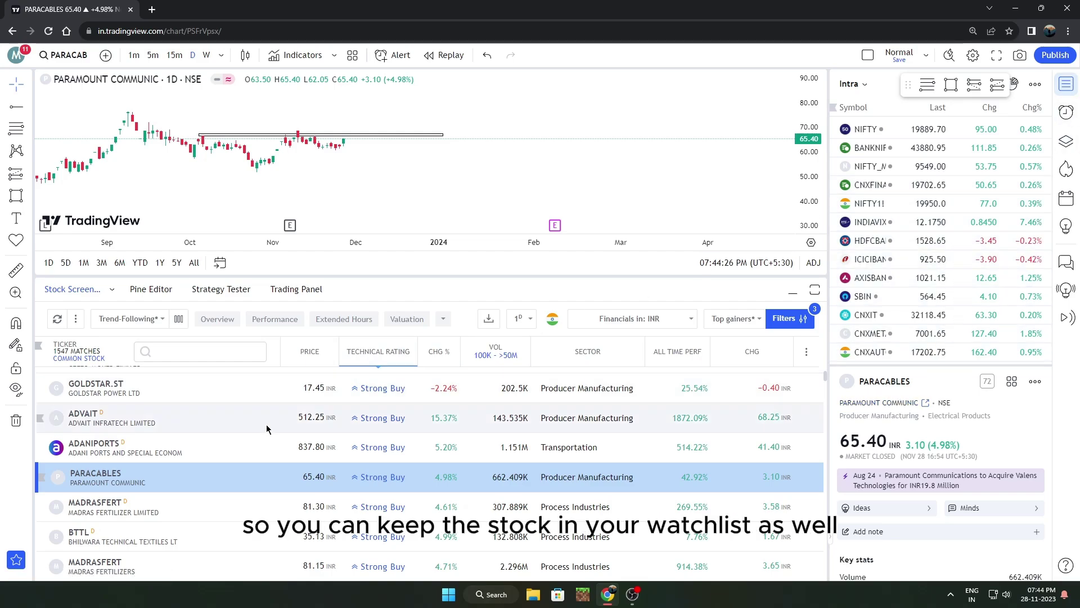
left_click(1068, 83)
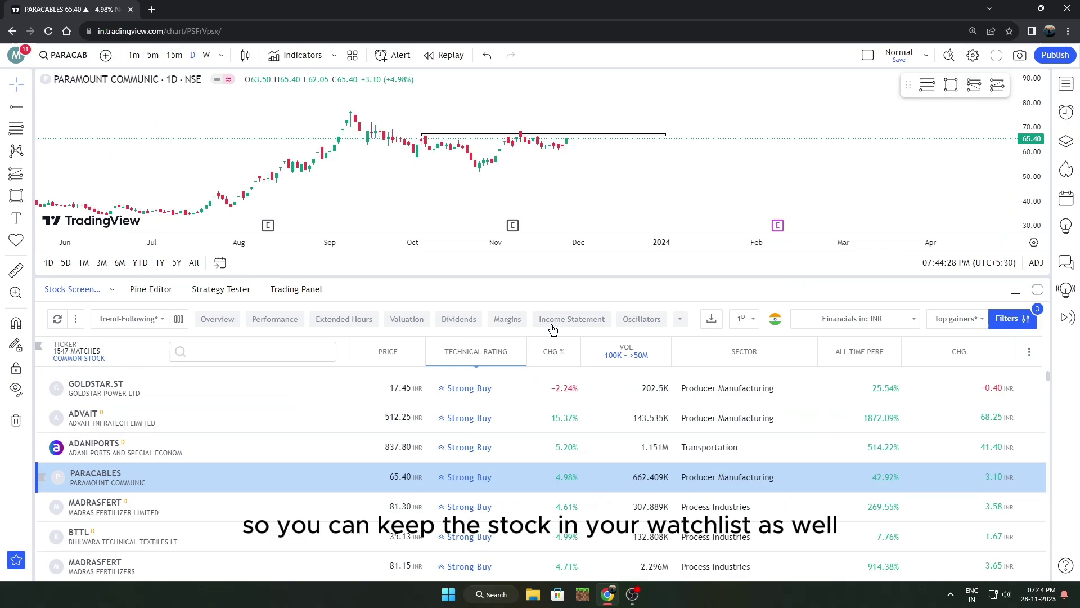
right_click(113, 480)
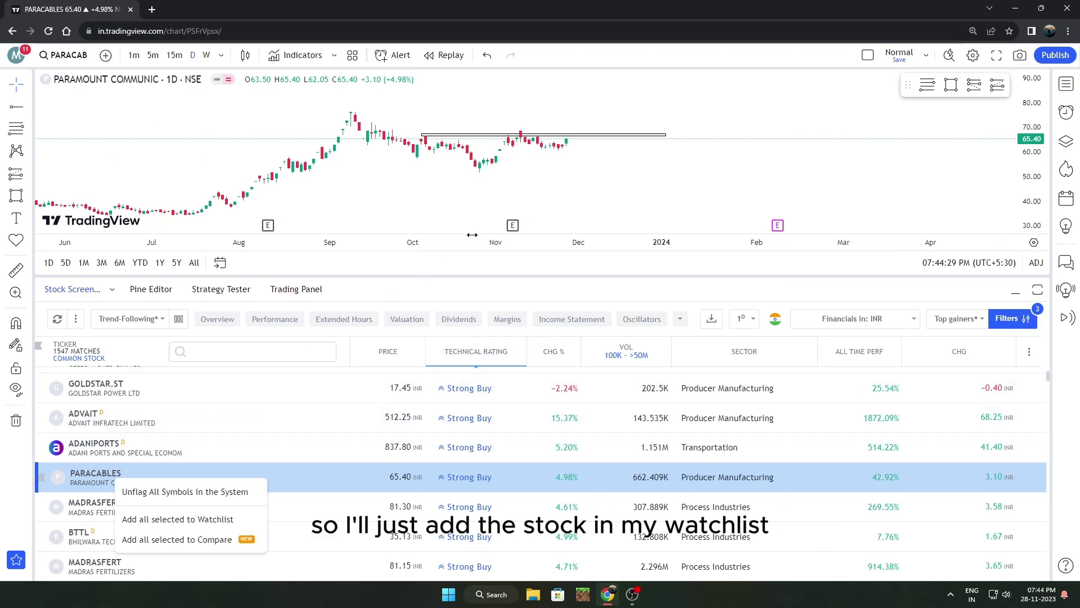
right_click(601, 145)
mouse_move(681, 284)
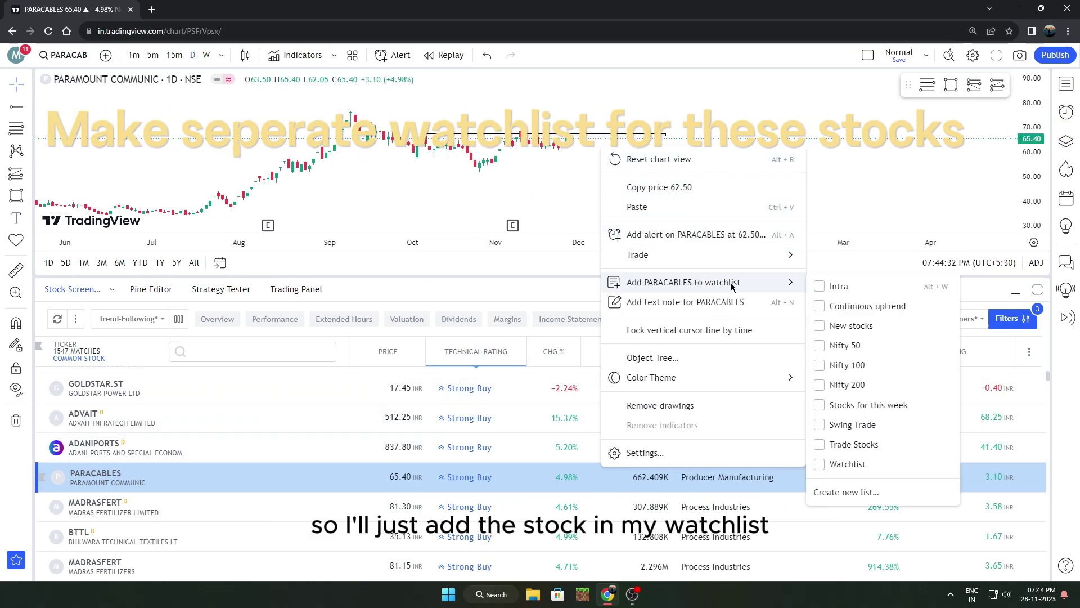
- Open Advait Infratech from the screener results and add it to the Swing Trade watchlist
scroll(212, 518, "up", 1)
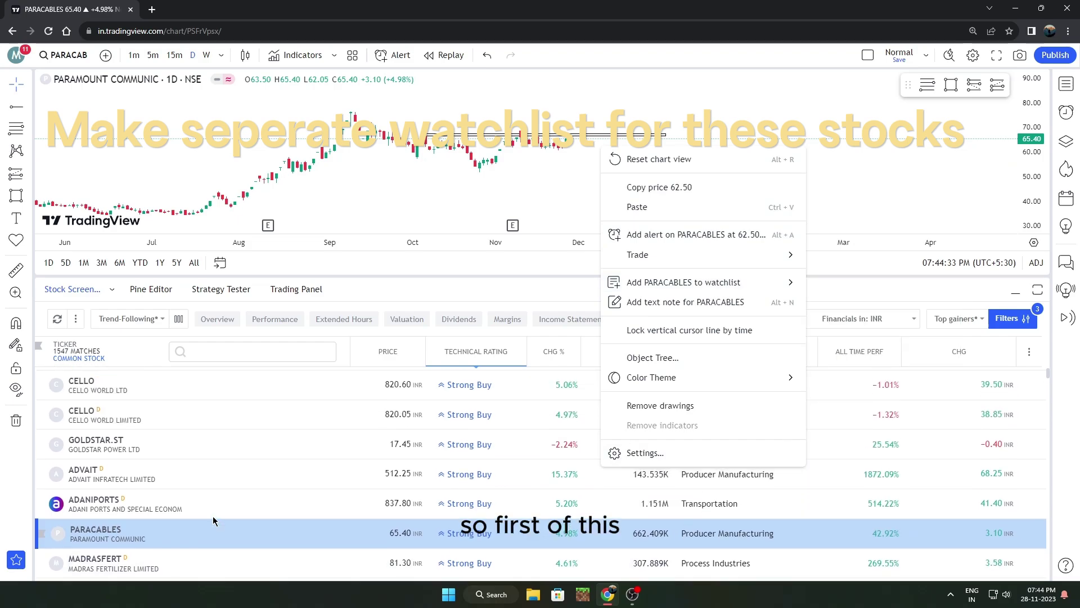
scroll(152, 506, "up", 2)
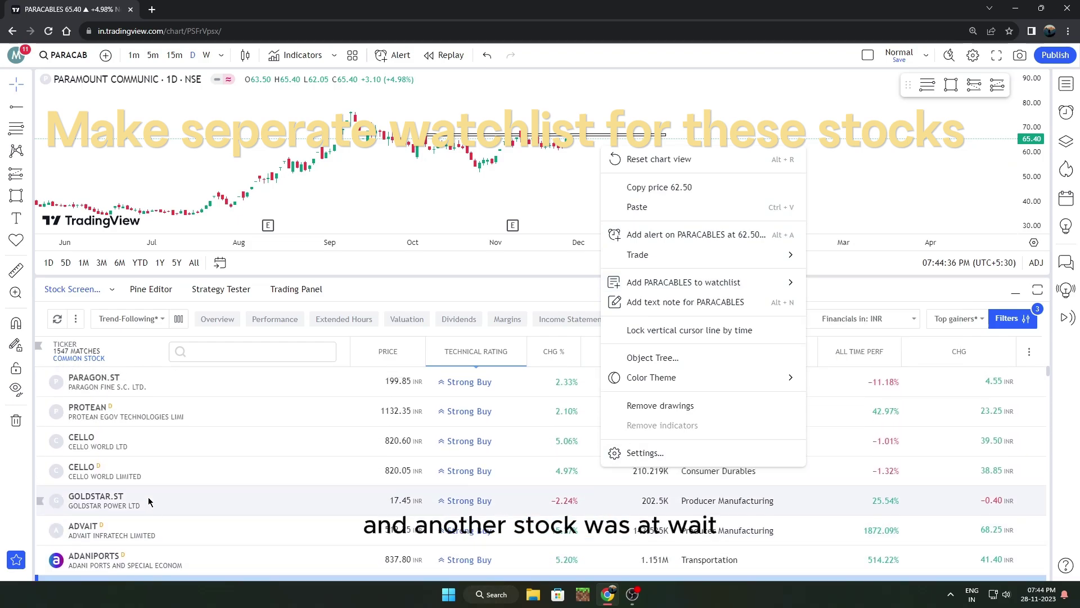
left_click(152, 521)
right_click(152, 521)
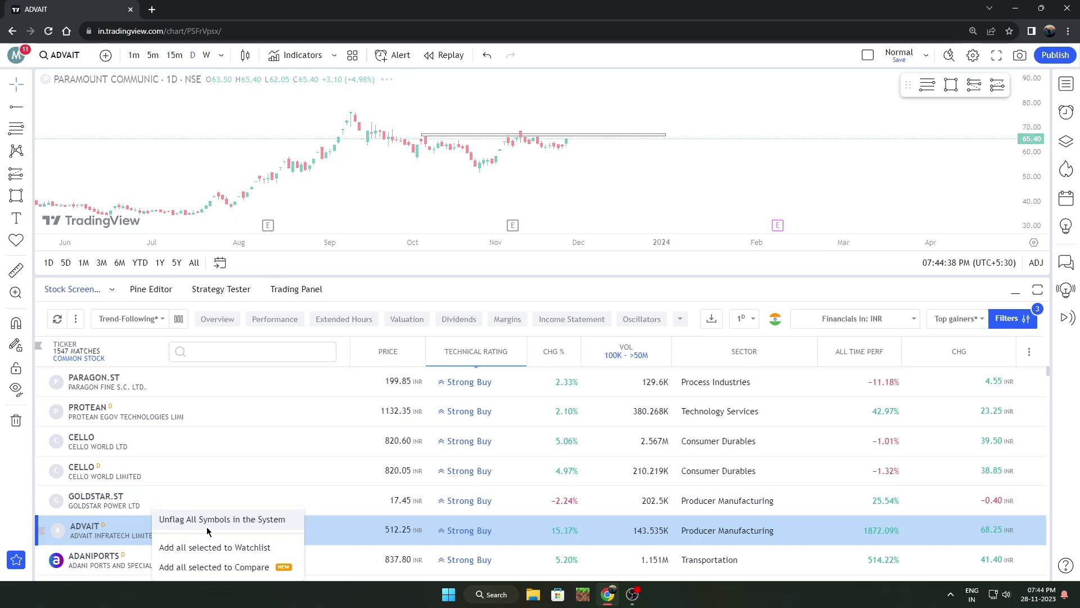
right_click(692, 169)
mouse_move(844, 305)
left_click(925, 448)
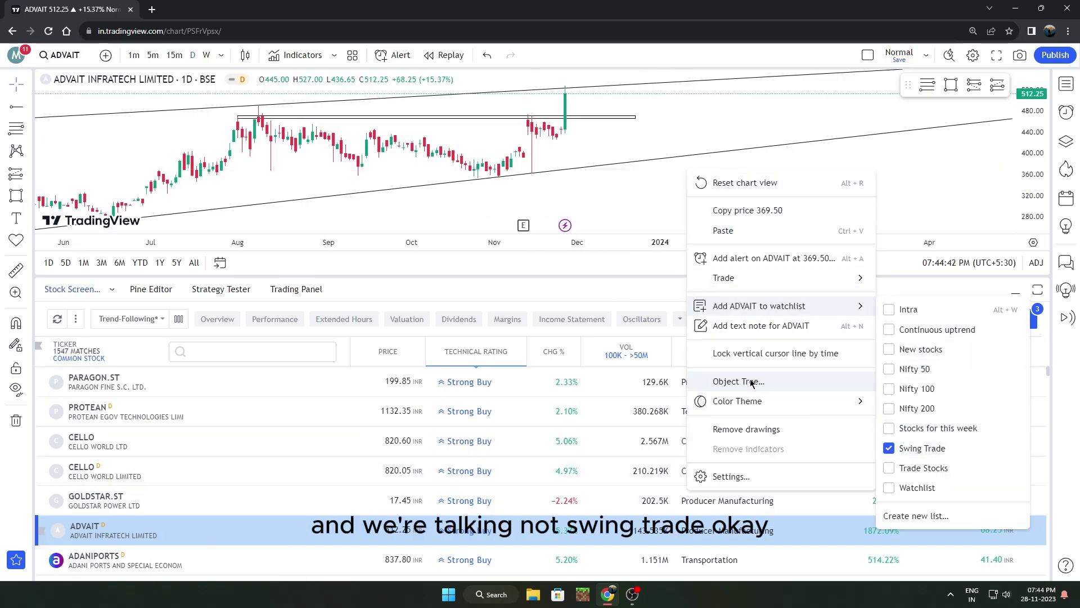
- Open the BSE listing of Madras Fertilizer Limited from the screener and view its multi-year price history on the weekly interval
scroll(376, 462, "down", 1)
scroll(376, 463, "down", 2)
left_click(350, 450)
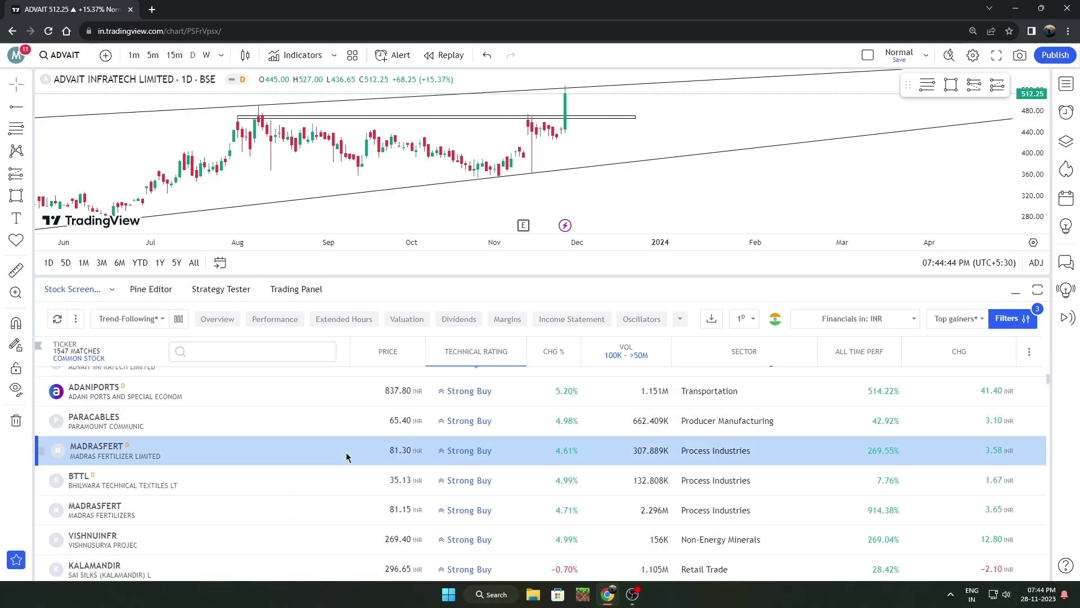
left_click(206, 55)
left_click_drag(1020, 166, 1021, 216)
scroll(854, 180, "down", 3)
left_click_drag(795, 196, 788, 166)
left_click_drag(680, 188, 680, 230)
scroll(985, 202, "down", 3)
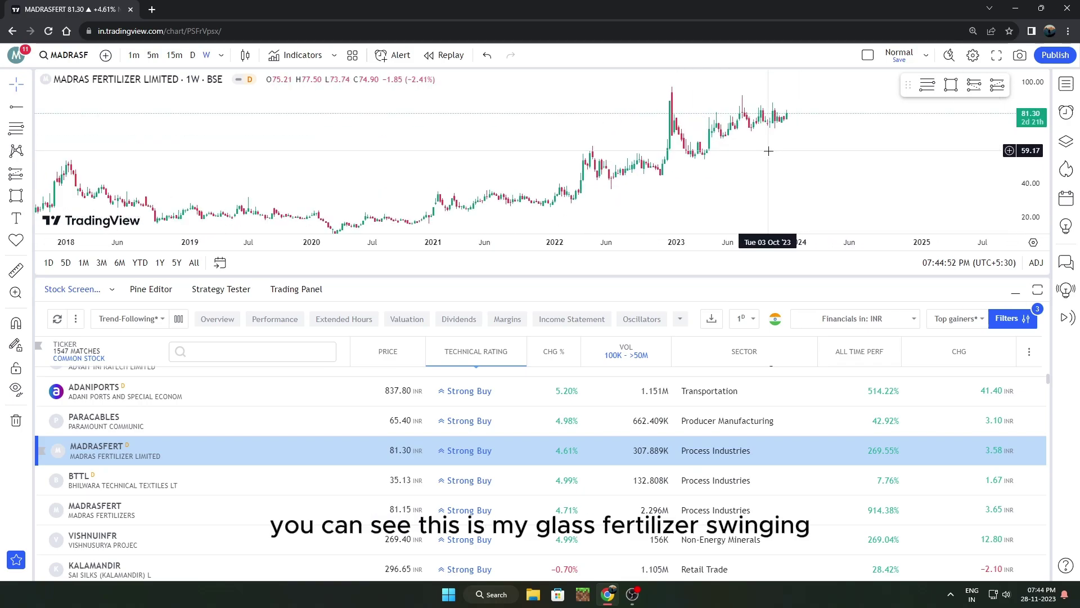
- Examine Madras Fertilizer's weekly uptrend since 2021, including its December 2022 peak and the 2023 candles
scroll(768, 150, "up", 4)
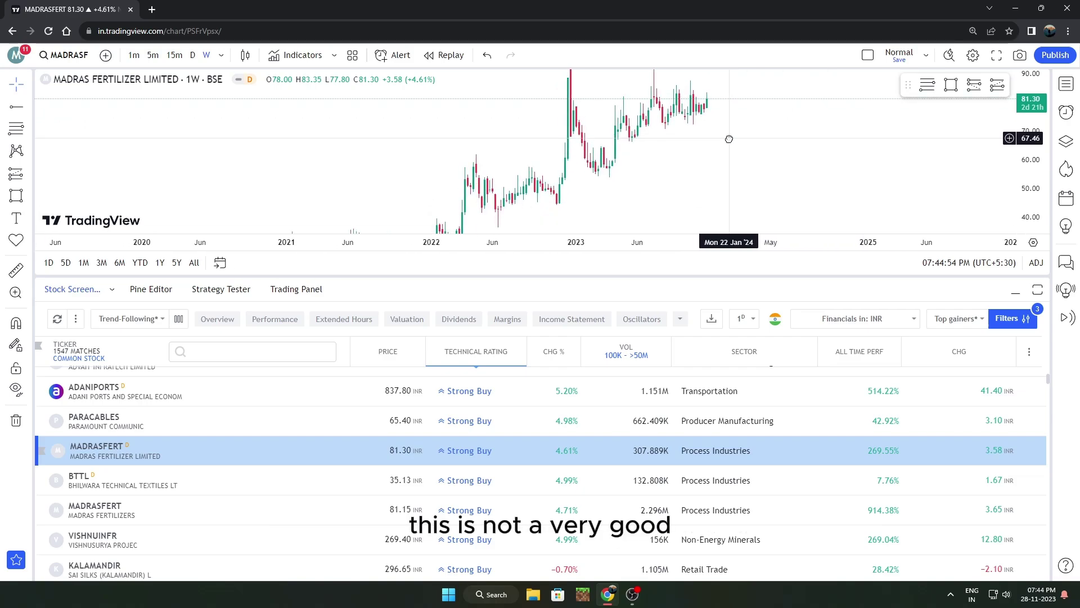
left_click_drag(728, 139, 727, 160)
left_click_drag(1028, 180, 1029, 201)
left_click_drag(722, 193, 771, 165)
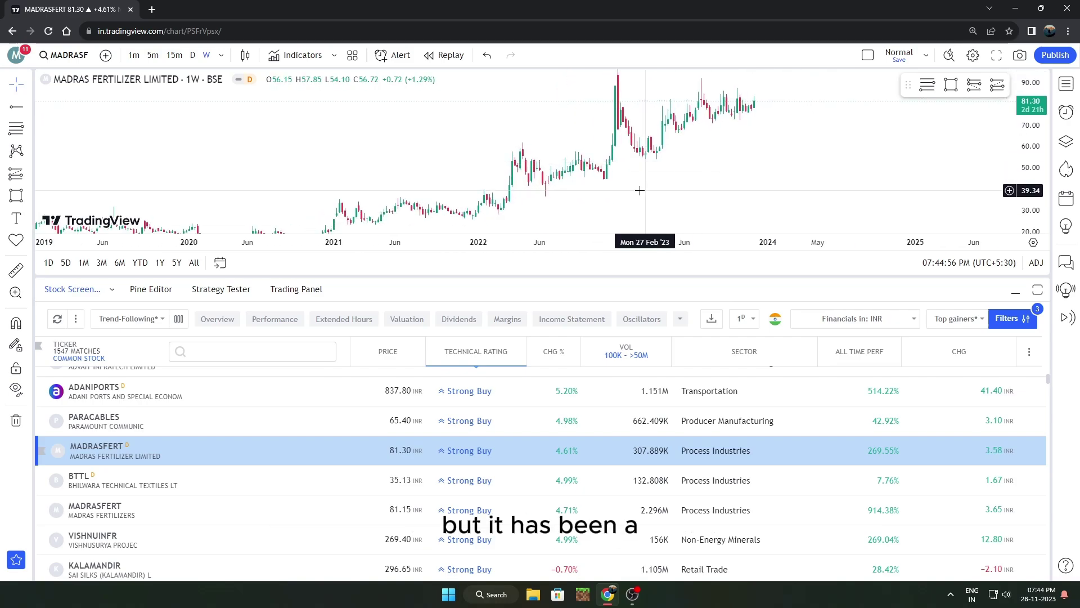
left_click(17, 271)
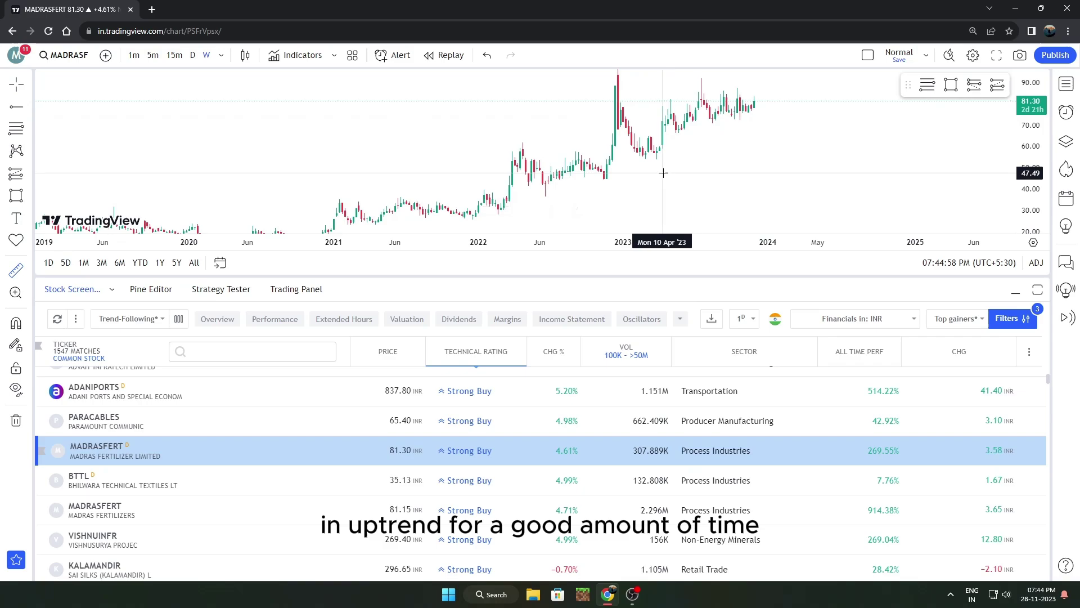
scroll(508, 162, "up", 5)
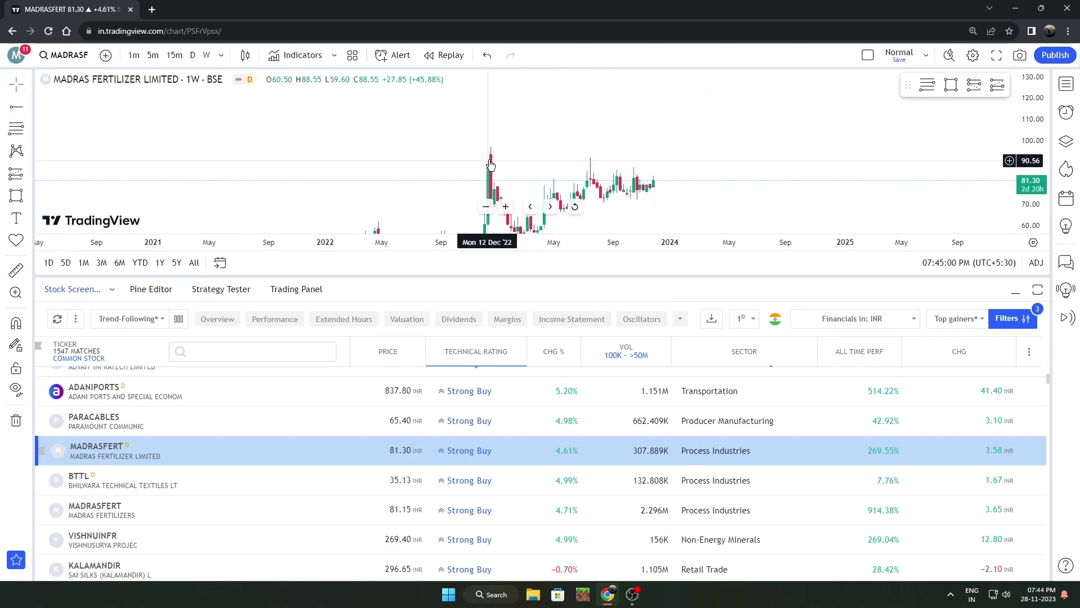
scroll(509, 173, "up", 2)
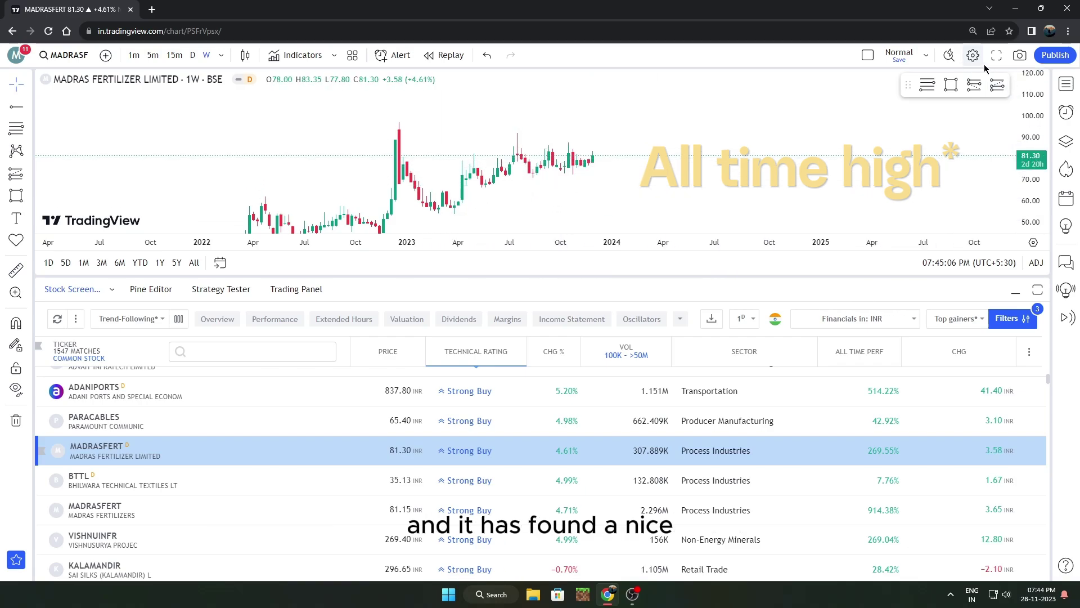
- Collapse the Stock Screener and frame Madras Fertilizer's weekly candles from 2022 through late 2023 in the full-height chart
left_click(1014, 290)
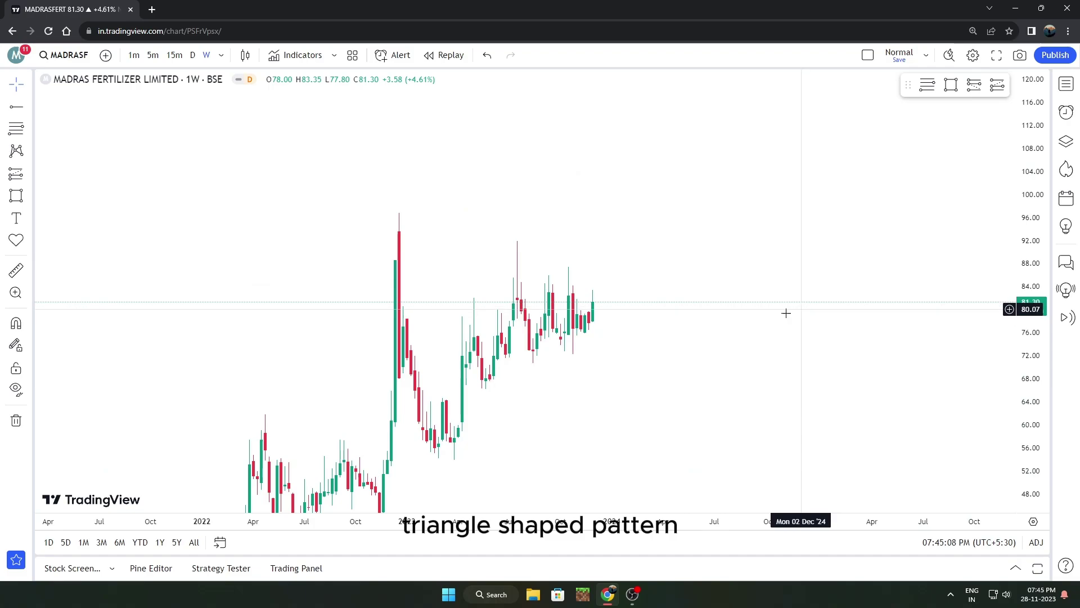
scroll(501, 356, "up", 2)
left_click_drag(501, 356, 718, 308)
scroll(677, 308, "up", 2)
left_click_drag(796, 311, 812, 333)
left_click_drag(1024, 313, 1025, 388)
scroll(830, 345, "down", 1)
left_click_drag(830, 345, 693, 340)
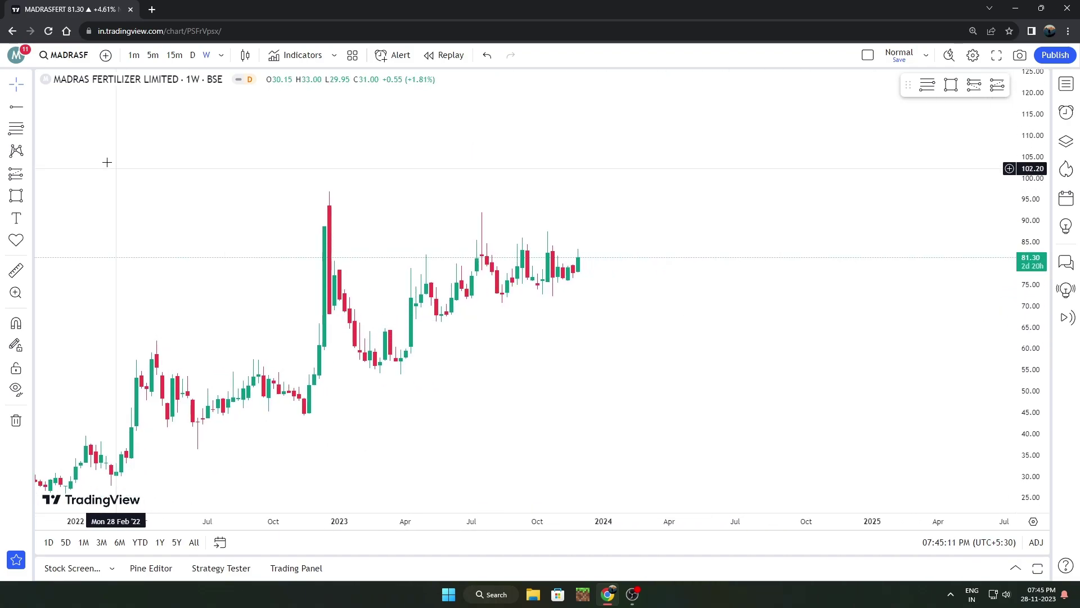
- Mark Madras Fertilizer's rising support with a thin rotated rectangle from about 66 in May 2023 to about 80 in January 2024
left_click(28, 197)
left_click(90, 365)
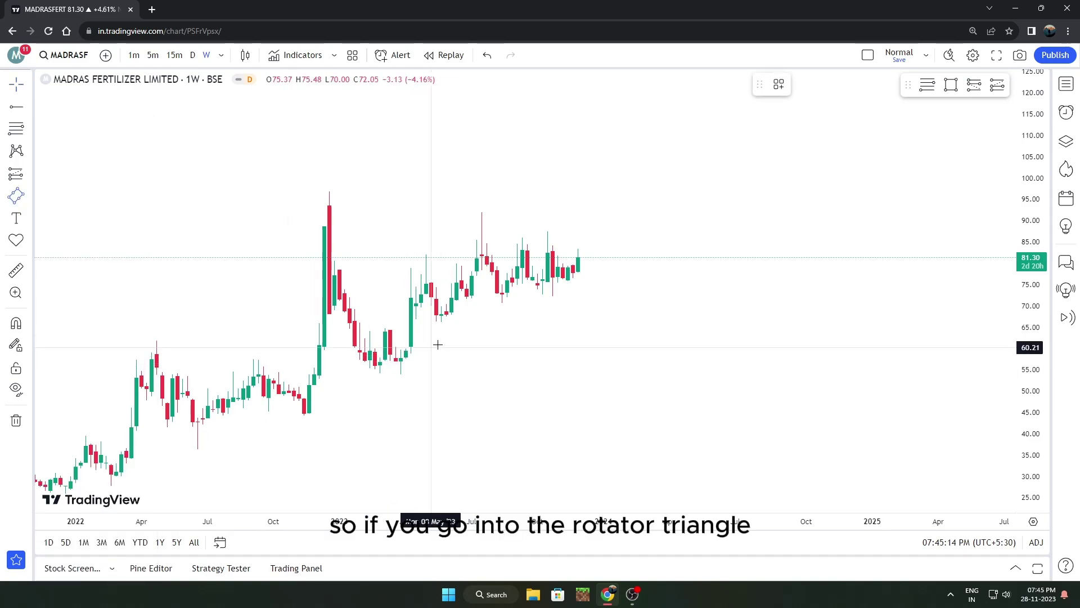
left_click(439, 322)
left_click(617, 258)
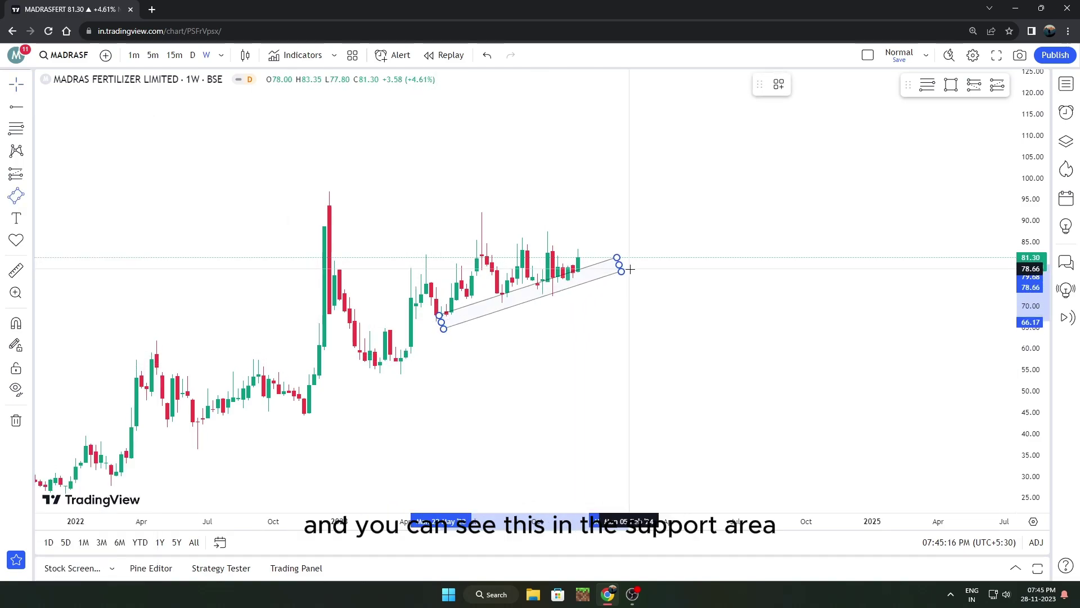
left_click(629, 266)
- Mark the weekly resistance with a thin horizontal rectangle at about 83.6 to 85.1, from early July 2023 to January 2024
left_click_drag(657, 305, 686, 348)
left_click(27, 197)
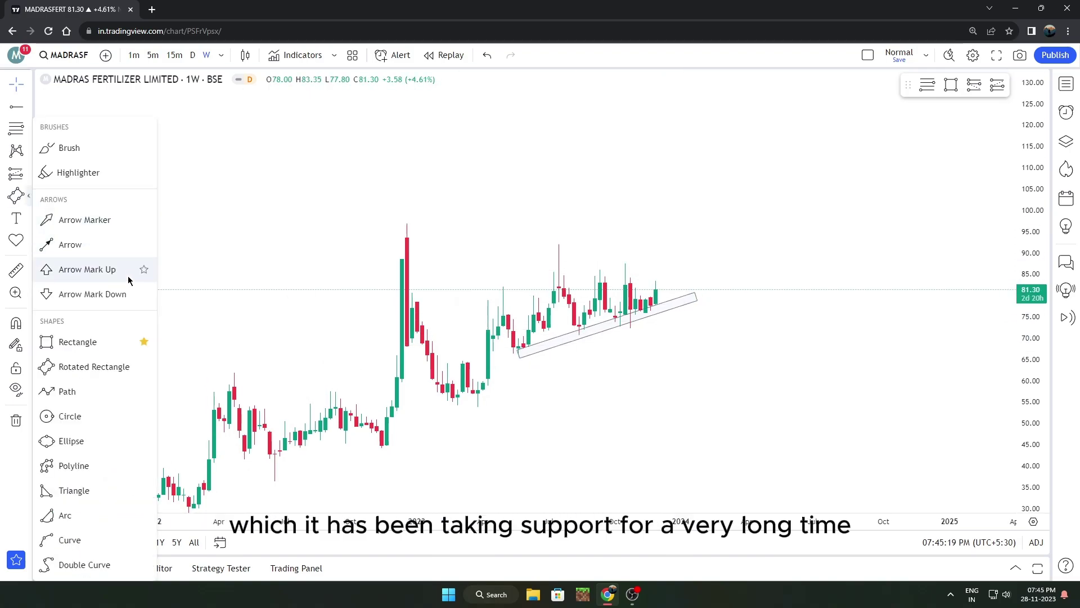
left_click(98, 340)
left_click(549, 275)
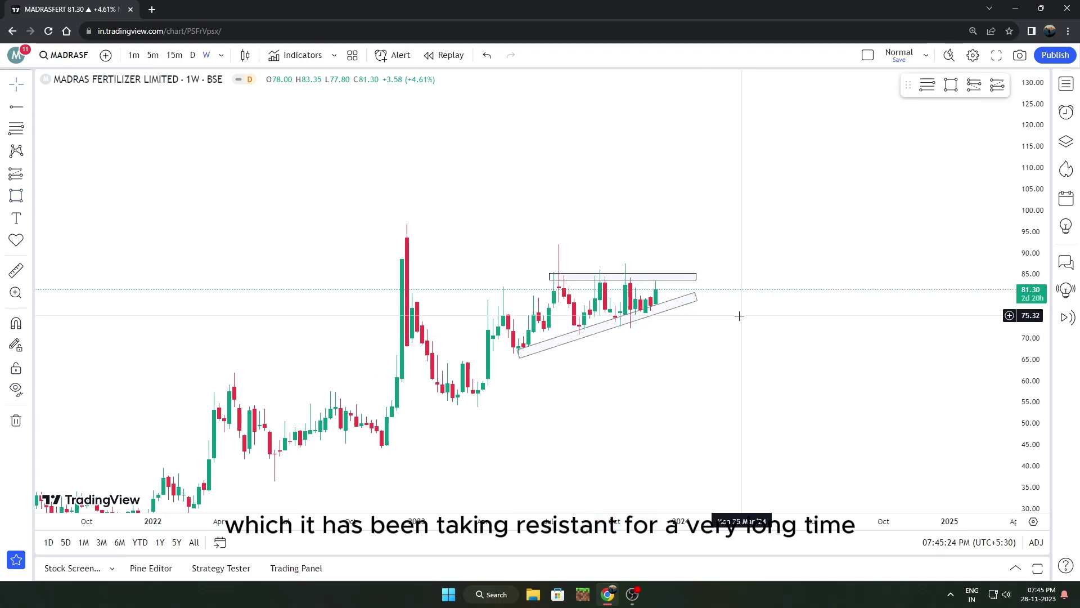
- Switch Madras Fertilizer to the daily interval and move the resistance rectangle to about 85.0 to 86.6, slightly later in time
left_click_drag(738, 313, 714, 289)
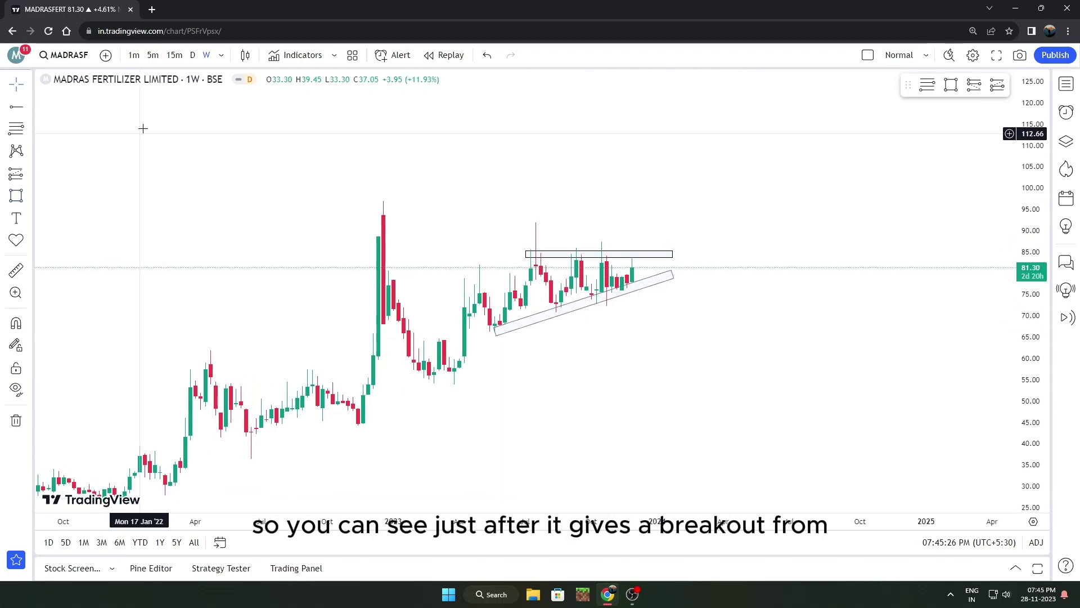
left_click(192, 55)
scroll(777, 347, "down", 3)
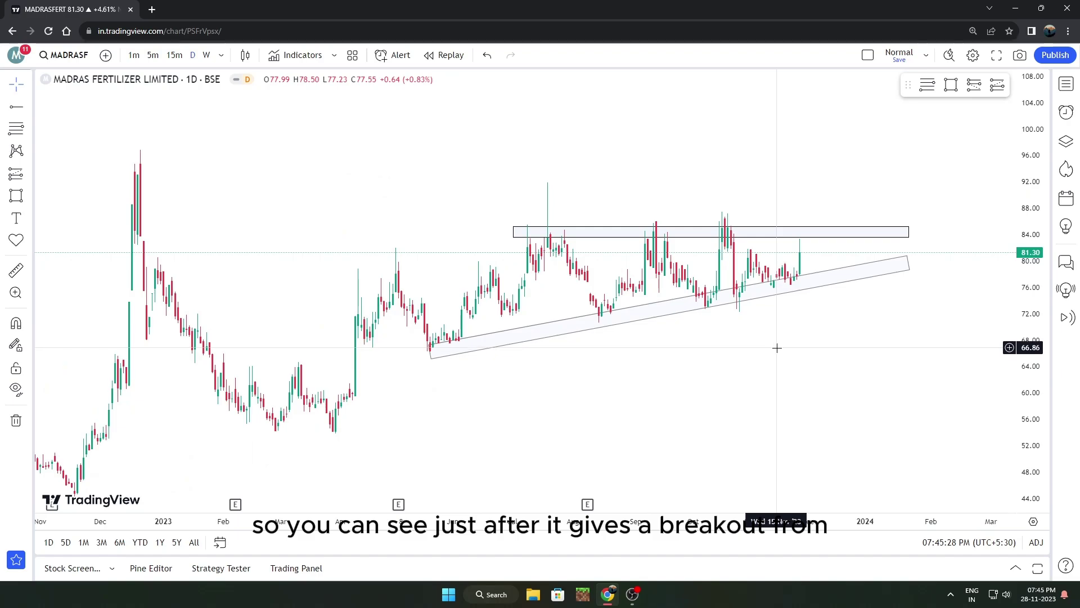
left_click_drag(745, 272, 678, 321)
left_click(662, 280)
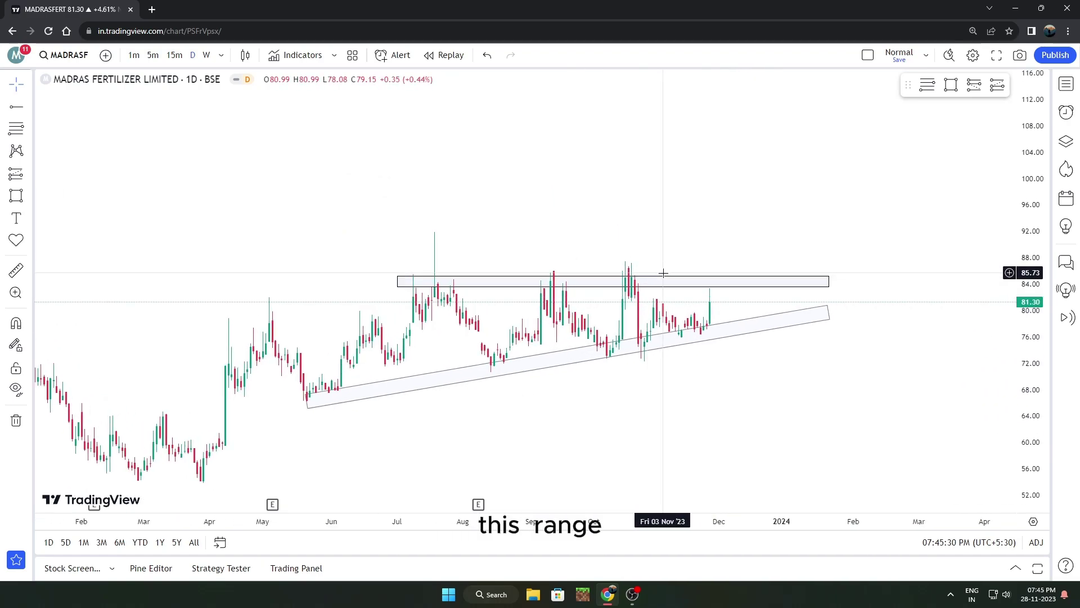
left_click_drag(663, 272, 675, 264)
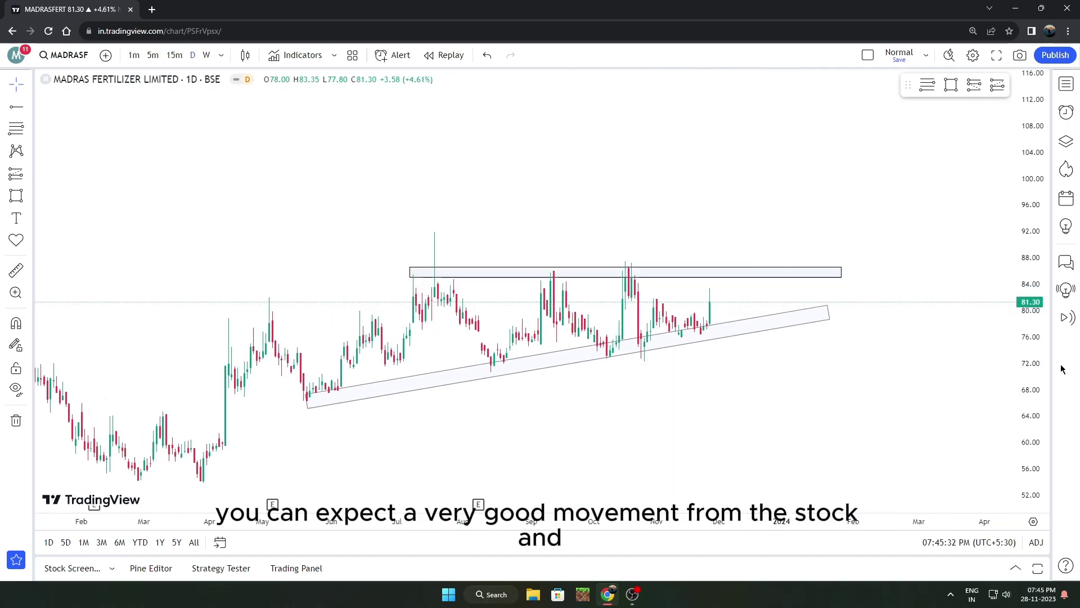
- Draw a horizontal ray at 96.66 from the top of Madras Fertilizer's December 2022 peak
scroll(872, 398, "down", 5)
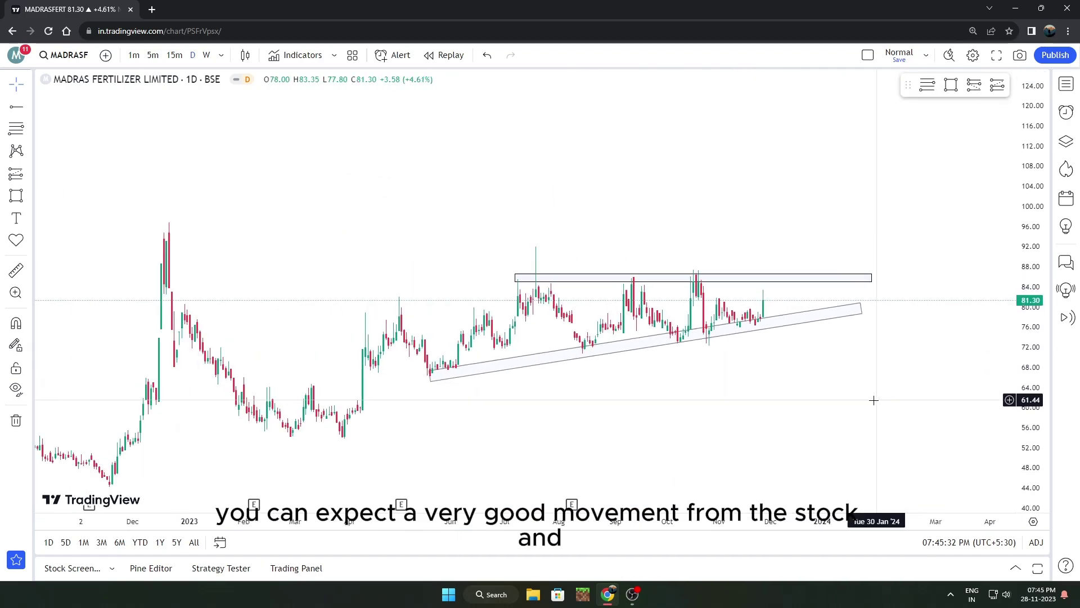
left_click(15, 109)
left_click(378, 223)
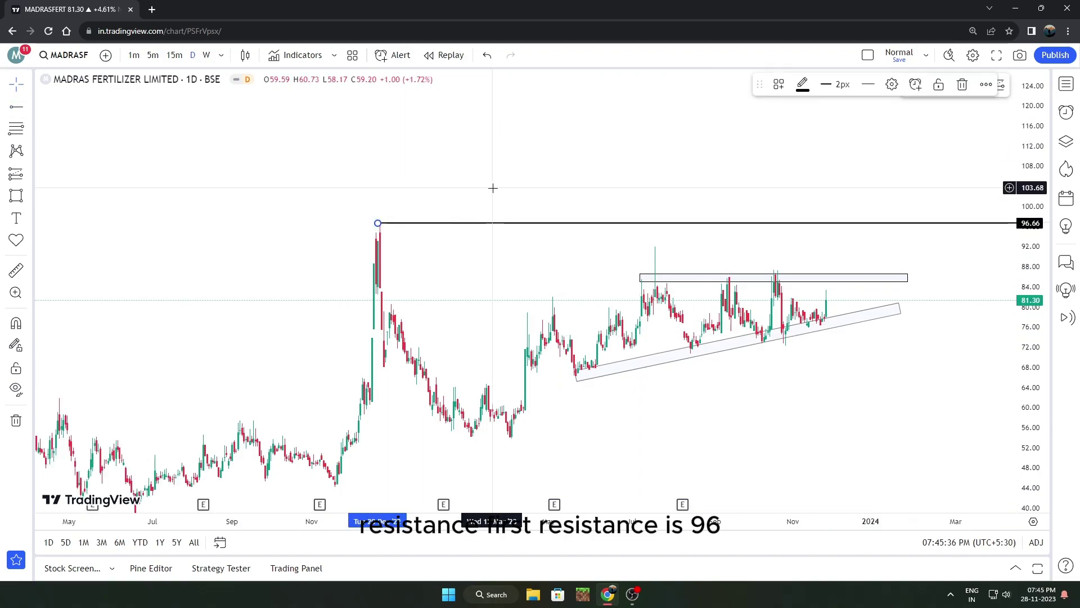
- Measure the potential rise from a breakout just above the resistance rectangle, at about 87.67, up to the horizontal ray
scroll(721, 217, "up", 2)
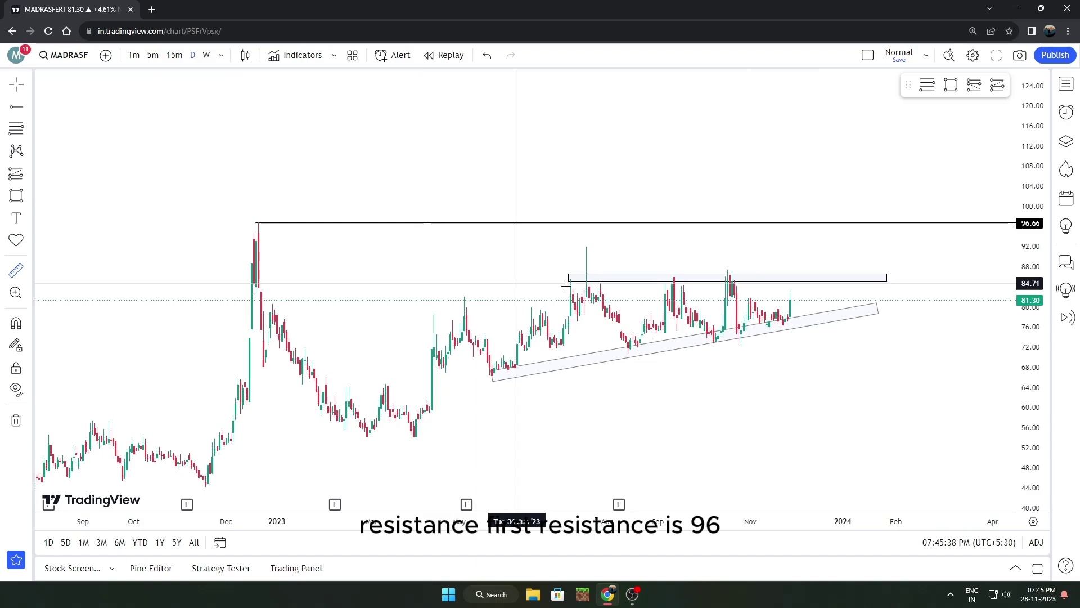
left_click(798, 268)
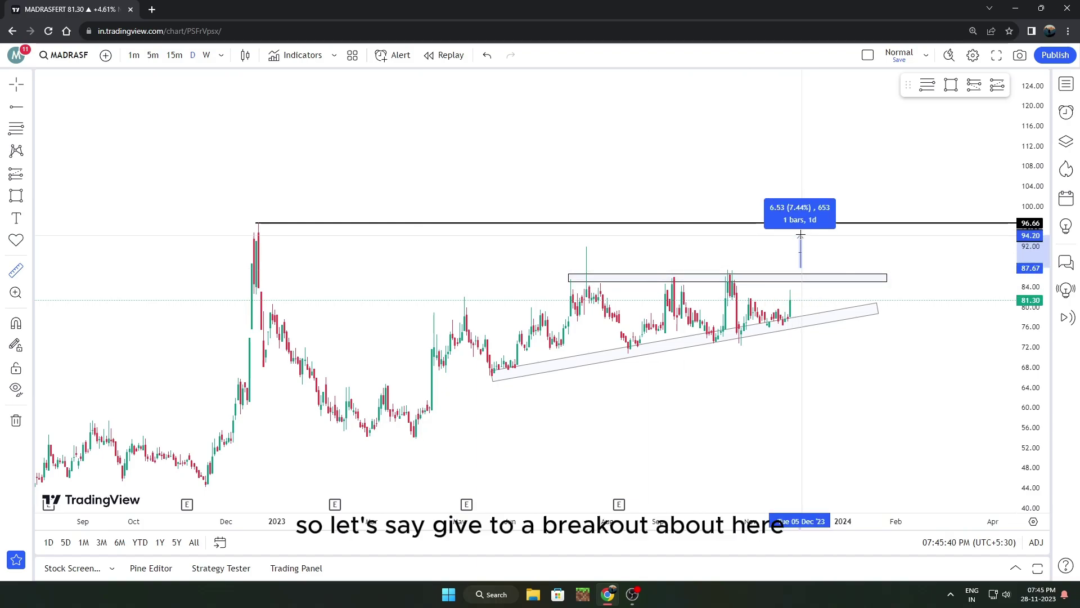
left_click(800, 223)
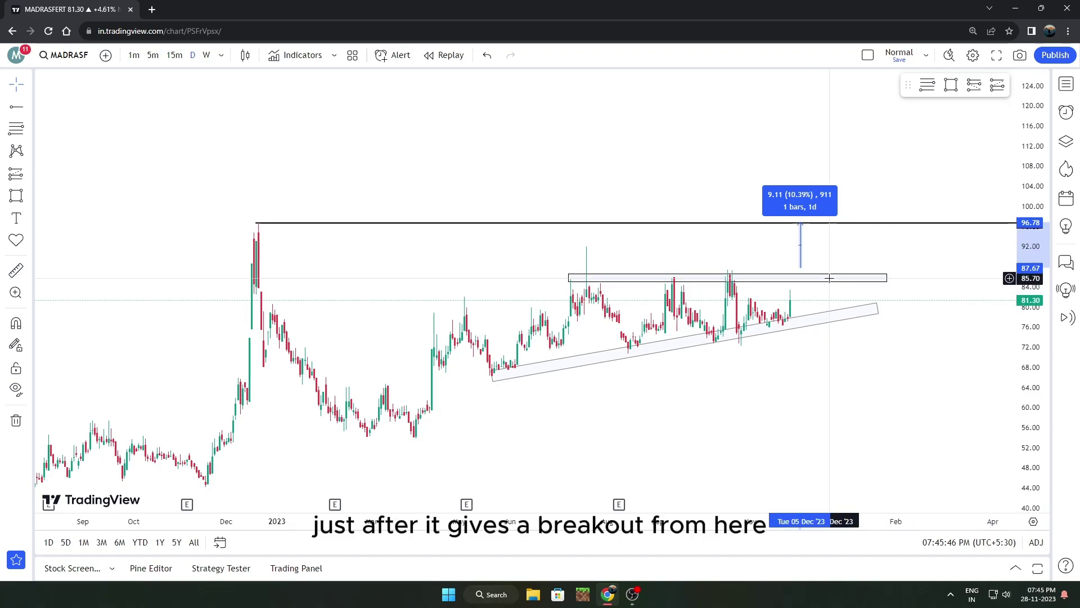
scroll(829, 278, "down", 1)
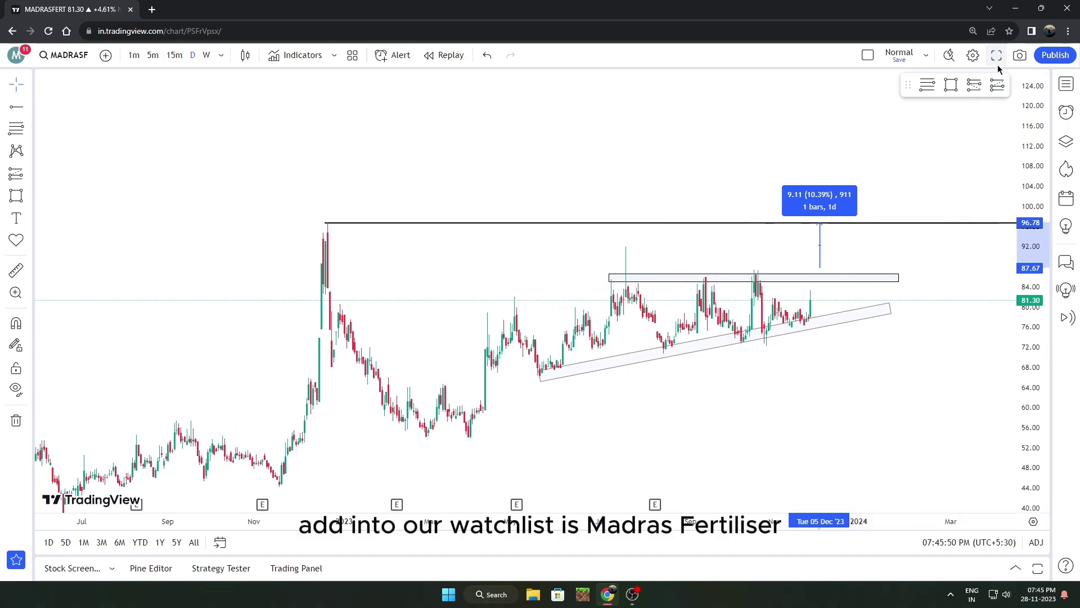
- Reopen the Stock Screener, open Bhilwara Technical Textiles, and examine its weekly price trend up to the latest candles
left_click(89, 569)
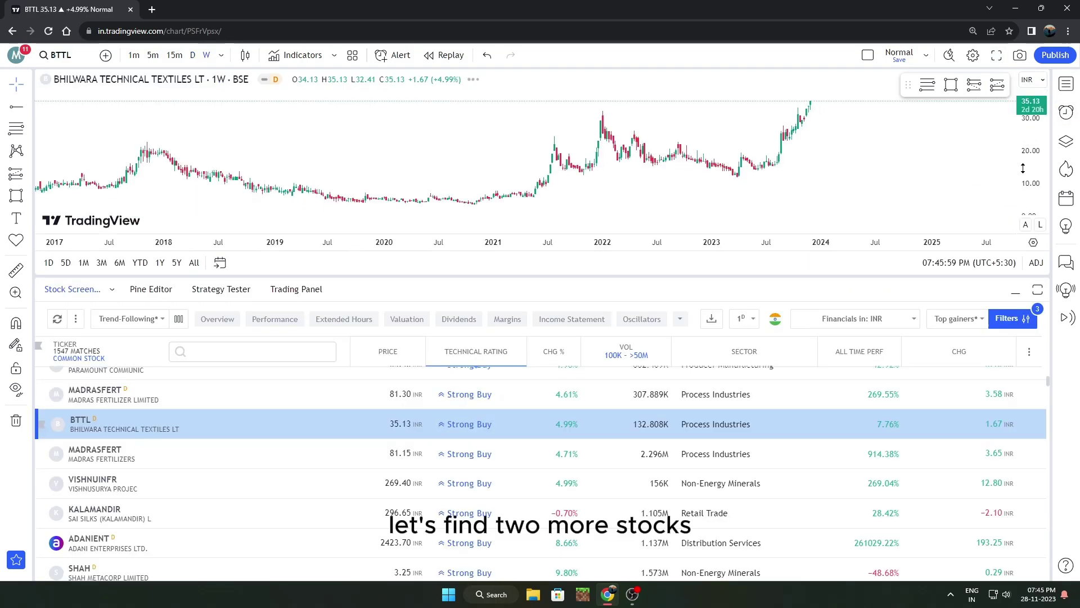
scroll(851, 160, "down", 3)
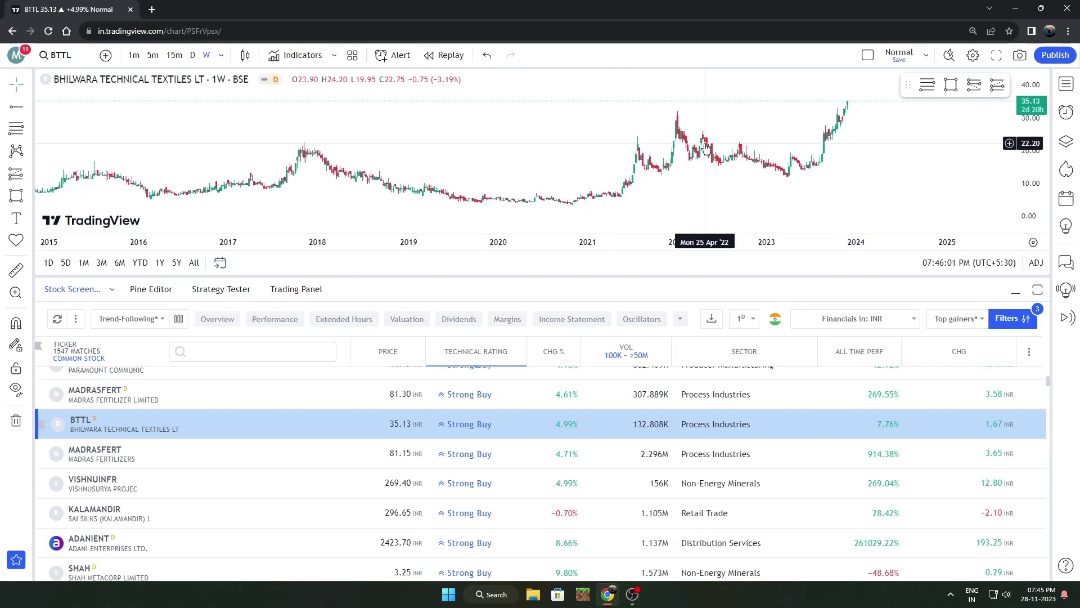
left_click_drag(855, 143, 803, 157)
left_click_drag(1029, 192, 1029, 160)
scroll(957, 166, "up", 2)
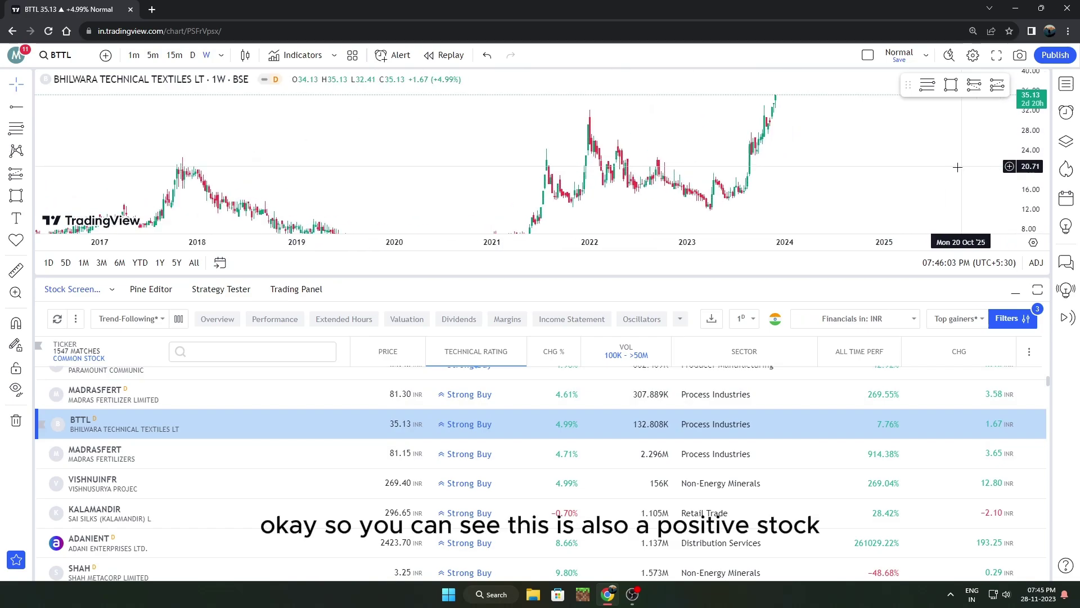
left_click_drag(821, 173, 658, 166)
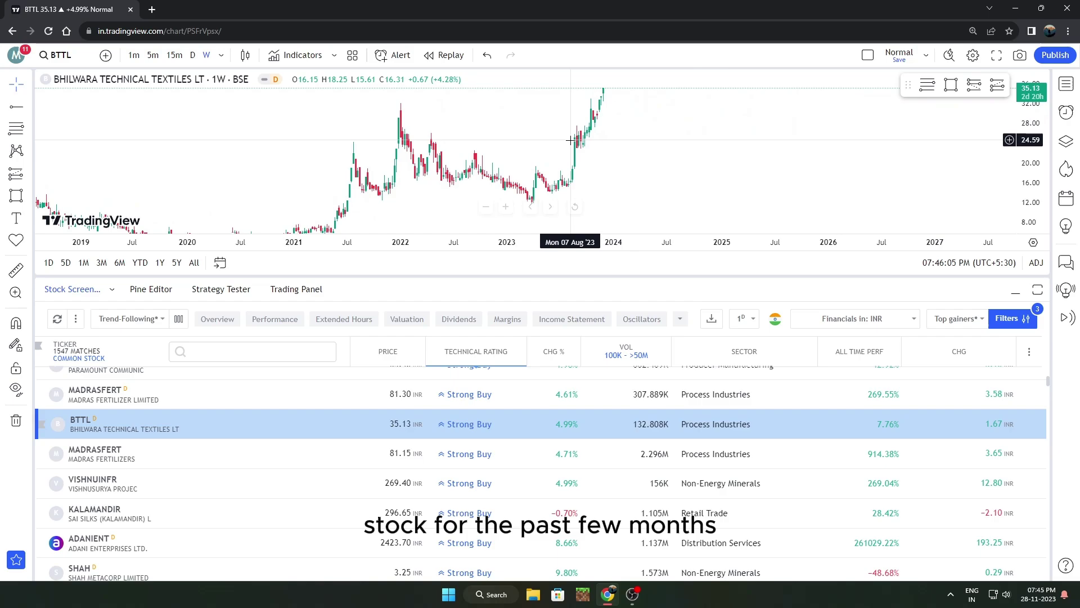
- Finish checking Bhilwara Technical Textiles, then review the weekly trends of Vishnusurya Projec and Sai Silks (Kalamandir) from the screener results
left_click_drag(570, 141, 600, 178)
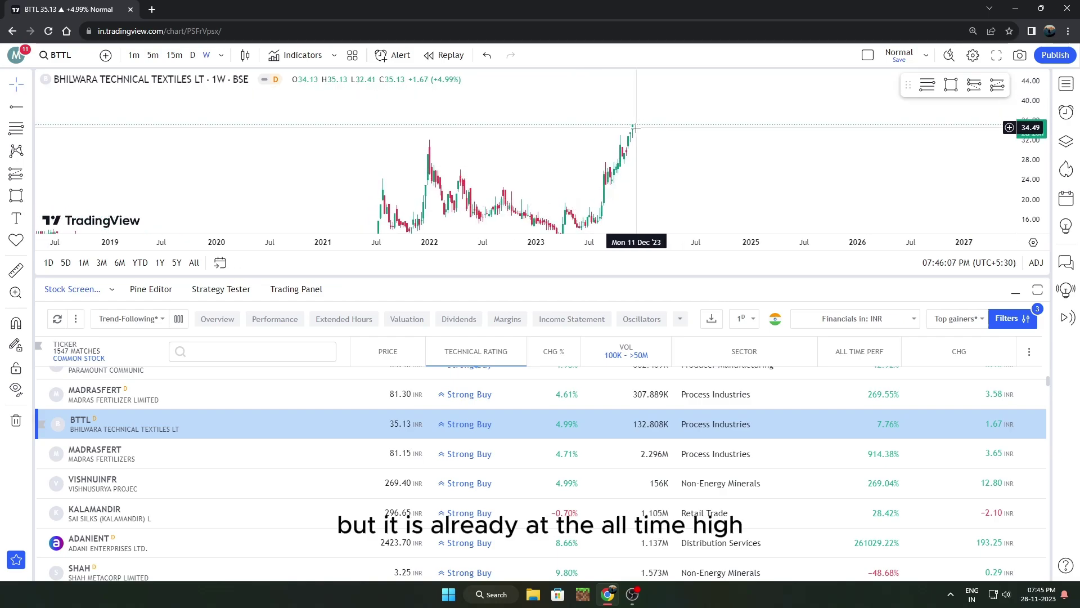
scroll(236, 413, "down", 1)
left_click(191, 408)
left_click(190, 419)
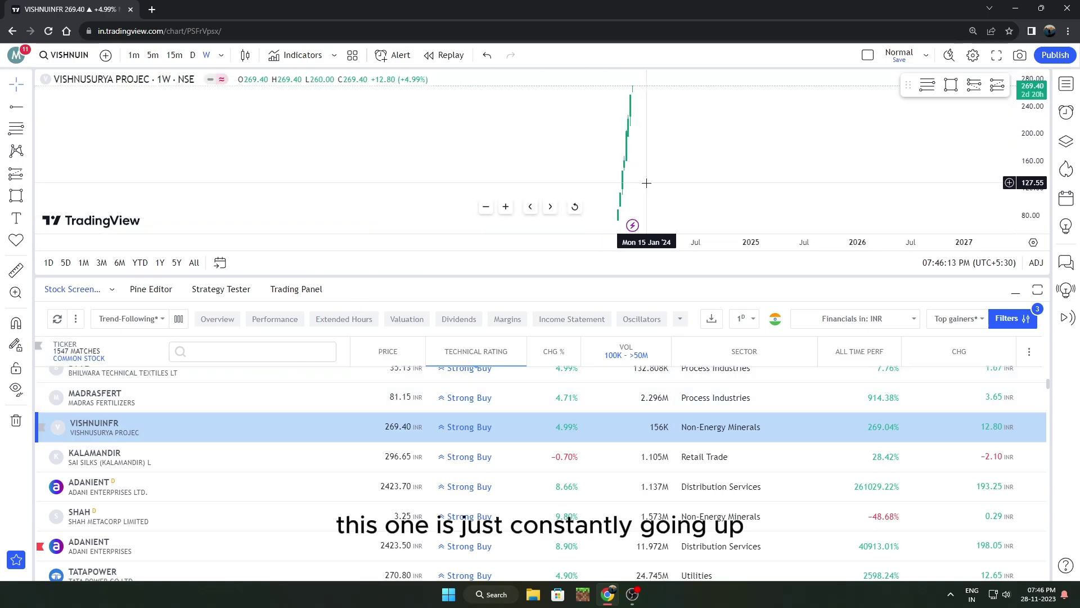
key("Down")
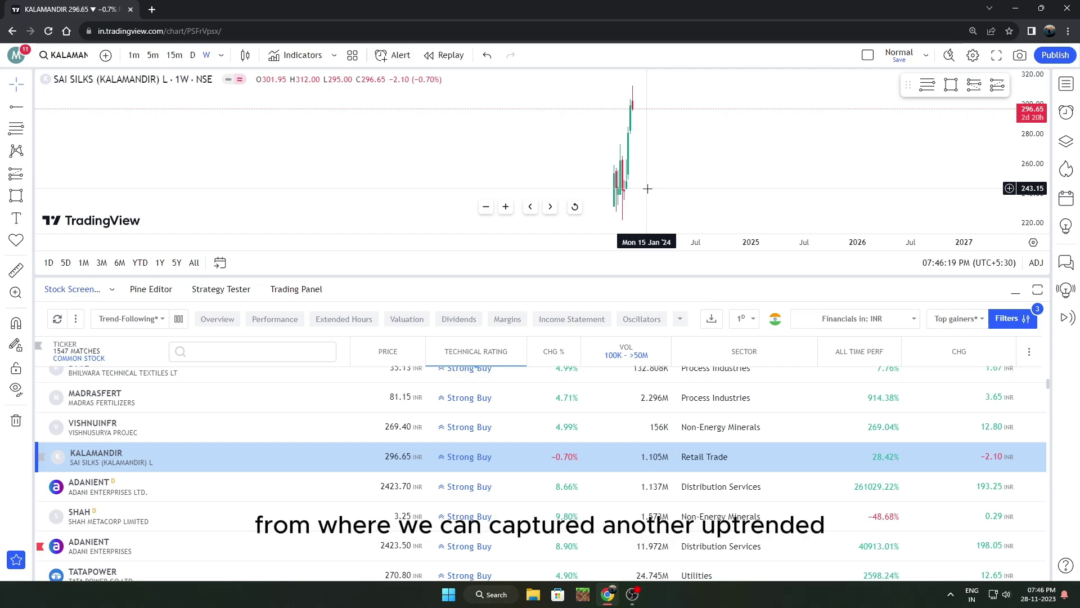
key("Down")
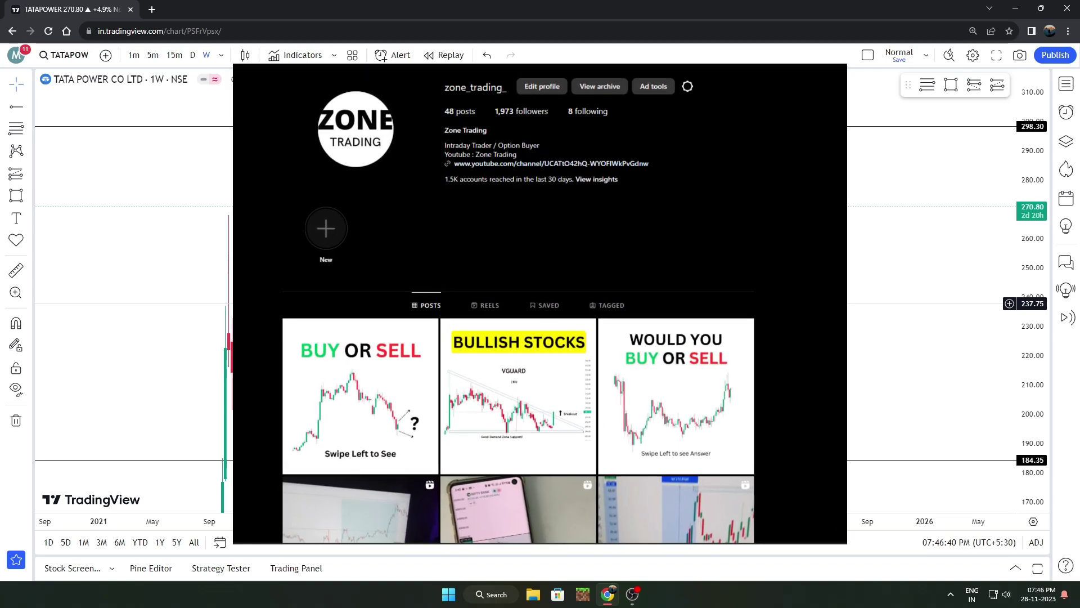
- Examine Tata Power's weekly retest and measure the rise from the top edge of the retest rectangle to the latest candle
scroll(601, 324, "up", 1)
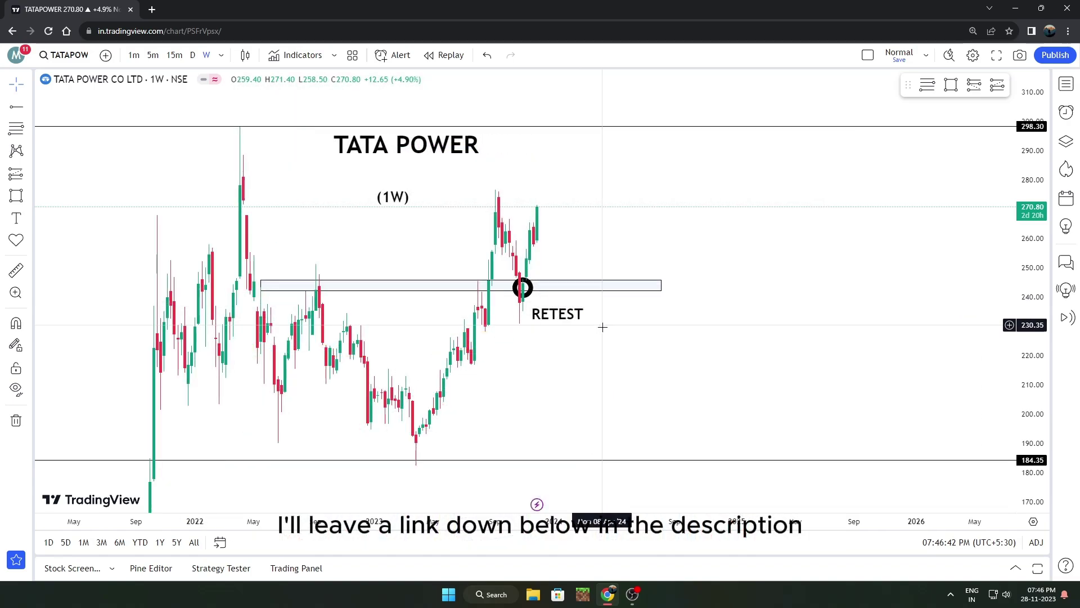
left_click_drag(489, 314, 631, 321)
left_click_drag(524, 311, 613, 336)
scroll(615, 336, "up", 3)
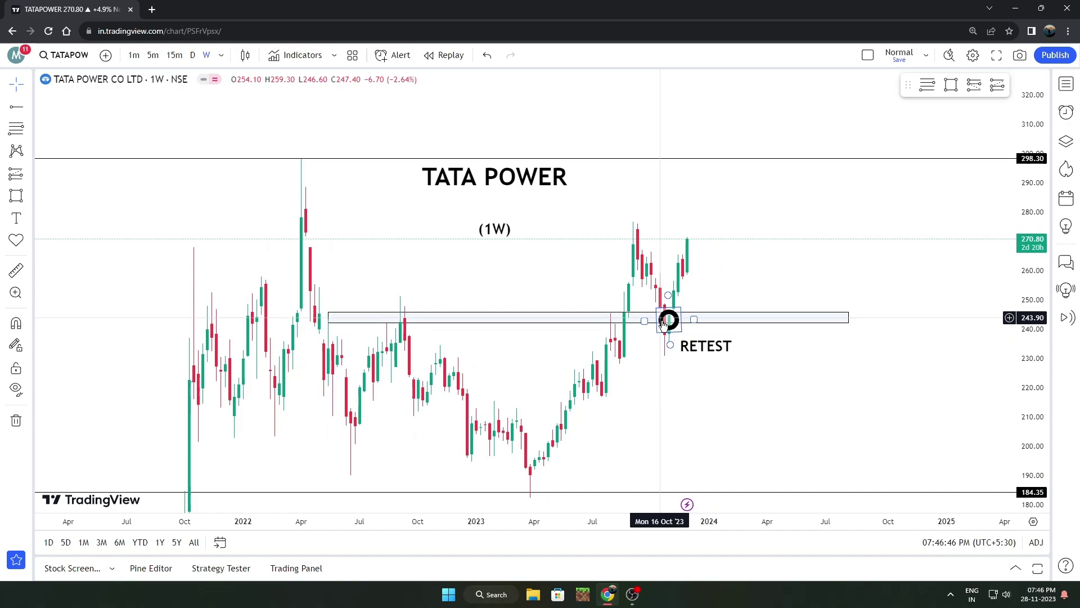
left_click_drag(489, 329, 441, 335)
left_click(15, 271)
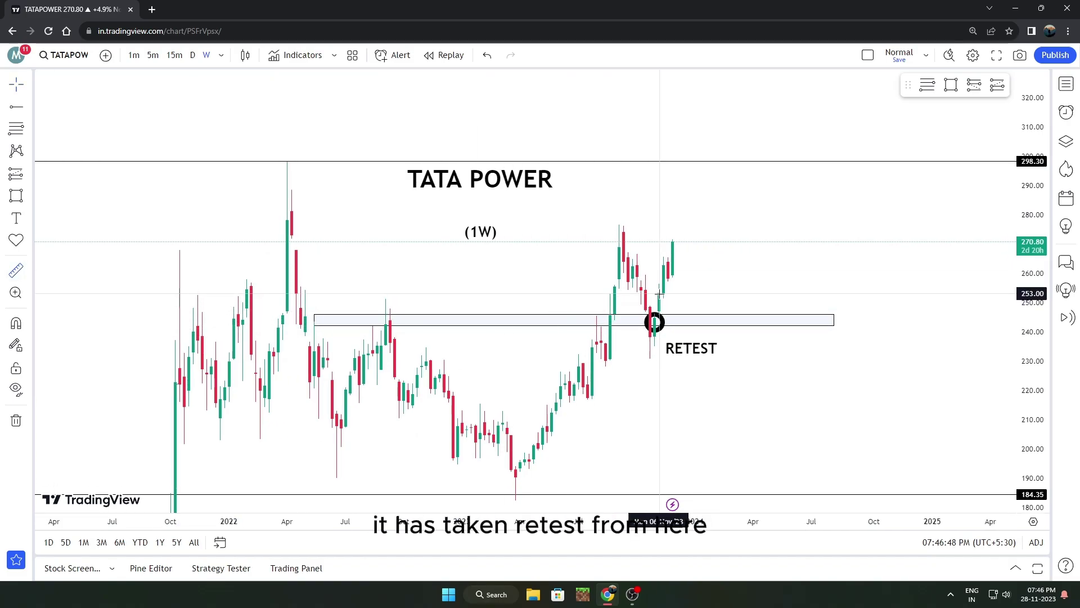
left_click(678, 315)
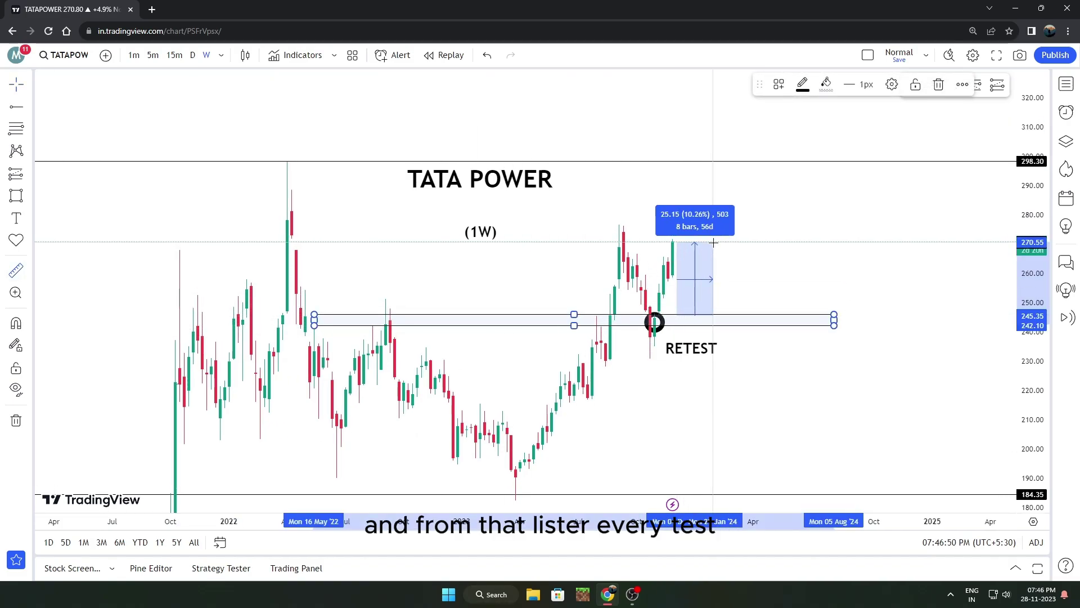
left_click(713, 243)
left_click(696, 212)
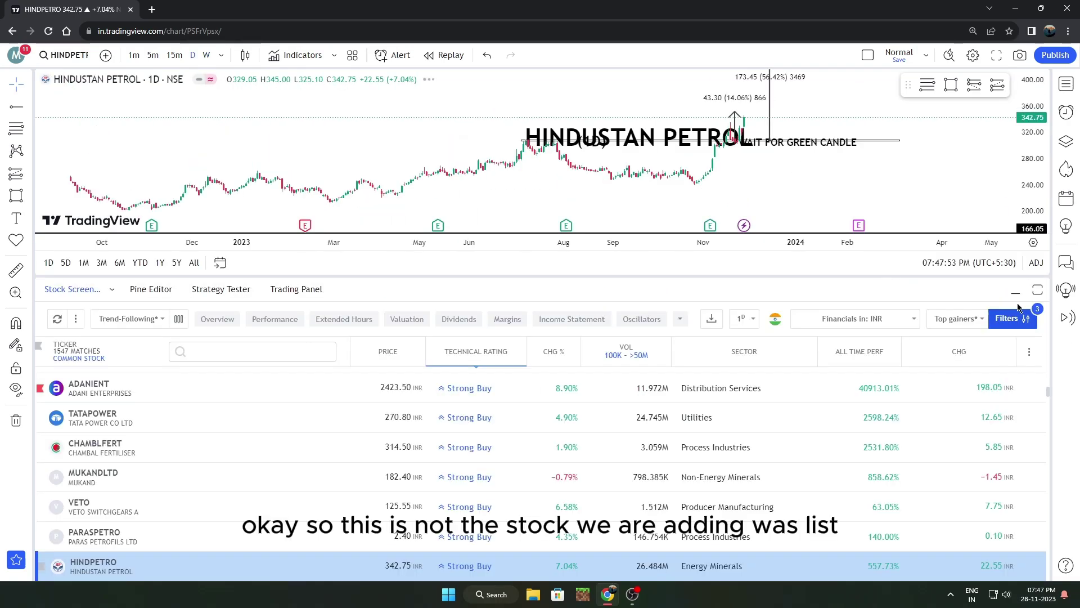
- Hide the screener results and examine Hindustan Petrol's daily breakout above the resistance rectangle up to the latest candles
left_click(1016, 291)
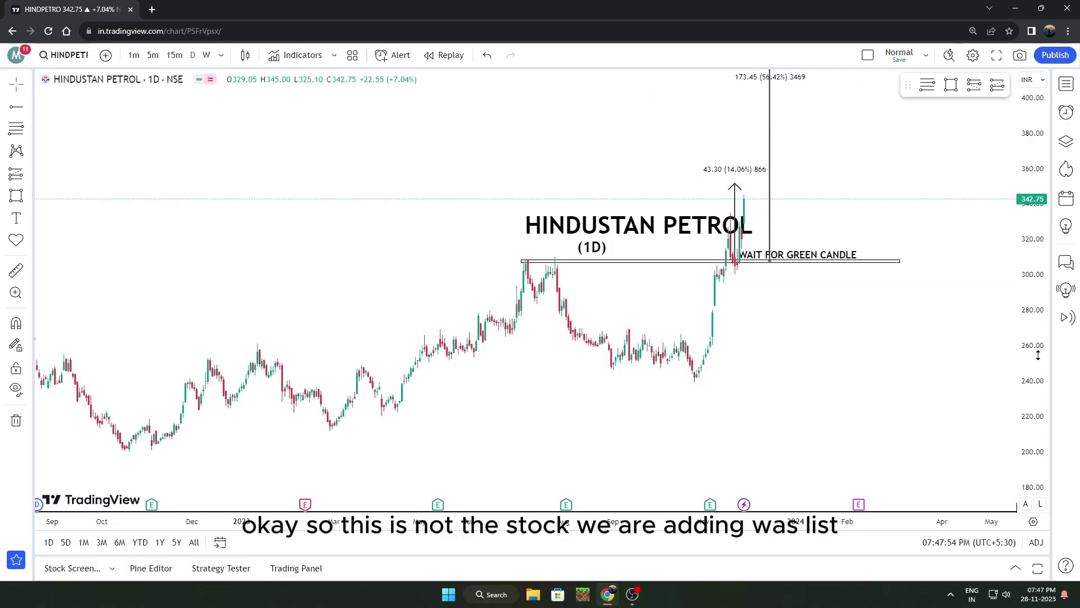
scroll(986, 342, "up", 6)
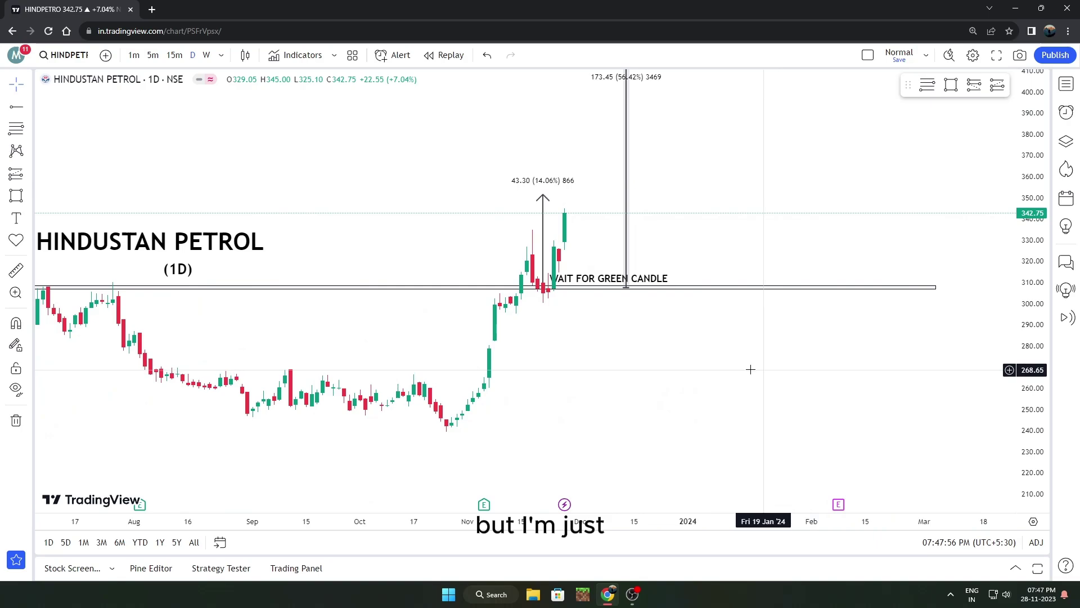
left_click_drag(639, 351, 733, 396)
left_click_drag(320, 279, 472, 285)
left_click_drag(280, 312, 409, 313)
left_click(509, 365)
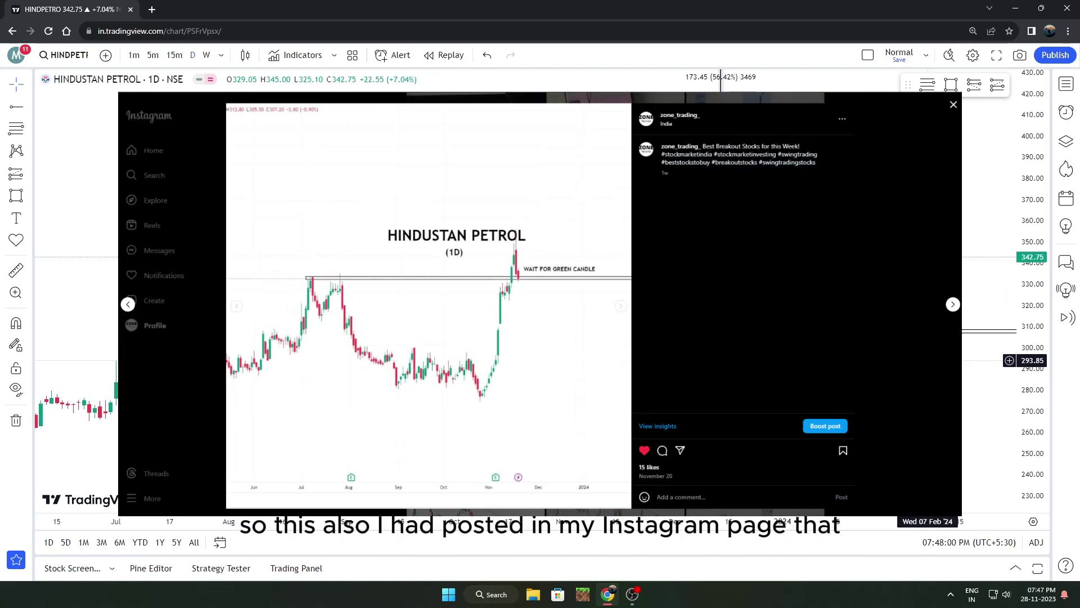
scroll(632, 360, "up", 2)
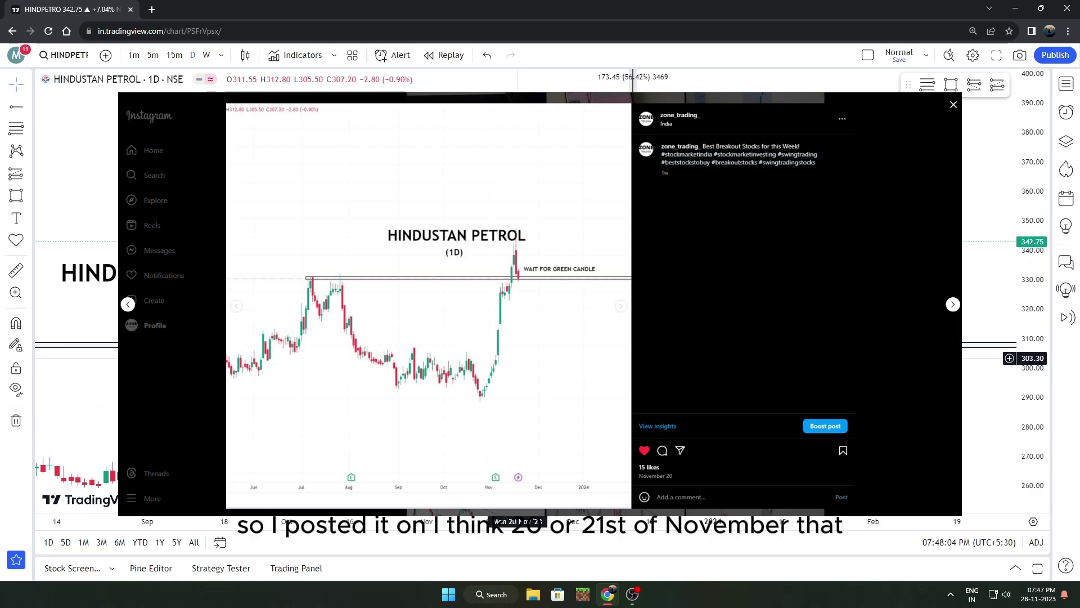
scroll(527, 362, "up", 1)
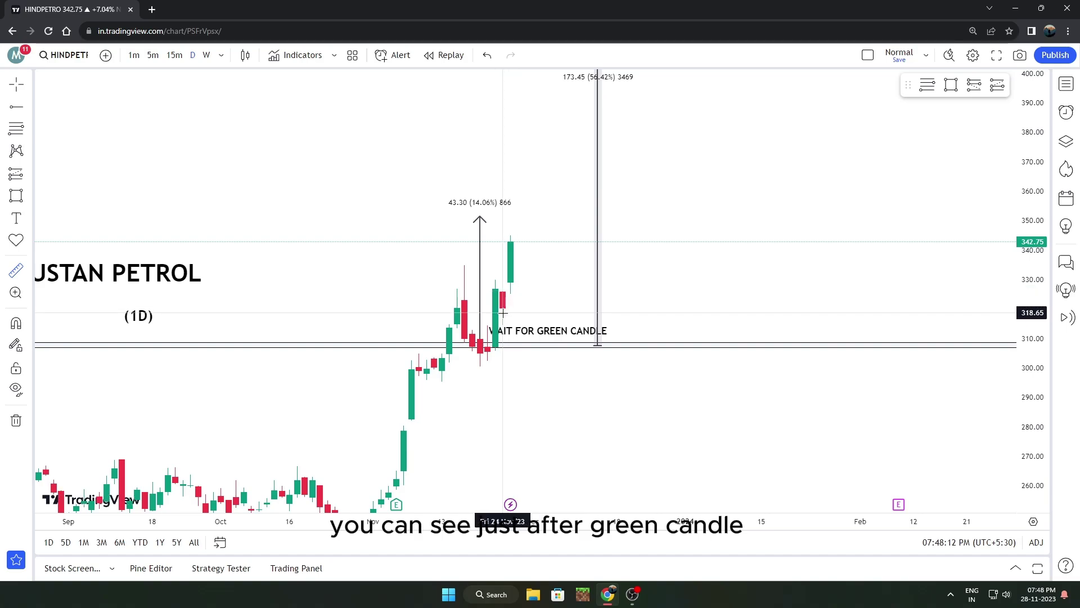
- Measure the rise of Hindustan Petrol's latest daily candle and move the "WAIT FOR GREEN CANDLE" label to a later date, clear of the candles
left_click(511, 289, "shift")
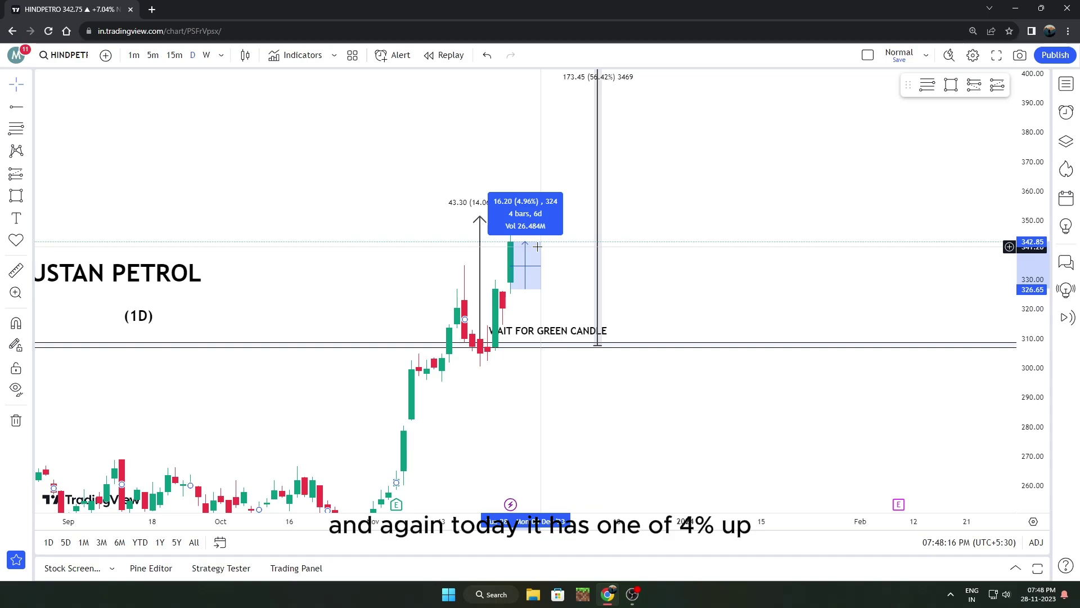
left_click(537, 247)
scroll(819, 301, "down", 3)
left_click_drag(662, 304, 672, 296)
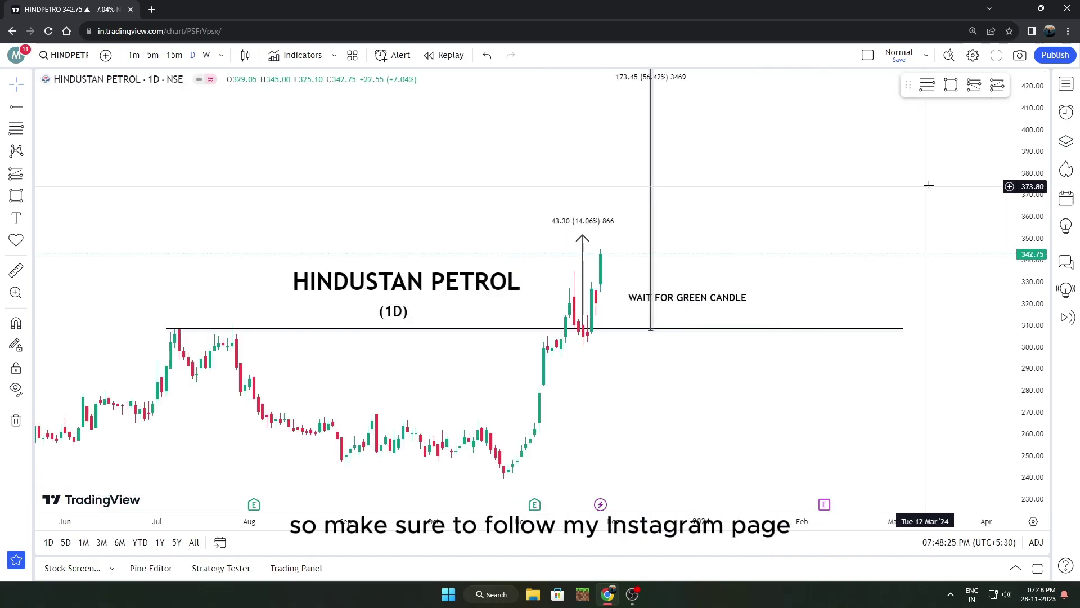
- Open Prestige Estates from the Stock Screener, check its weekly uptrend, and switch to the daily interval with the screener results hidden
left_click(73, 569)
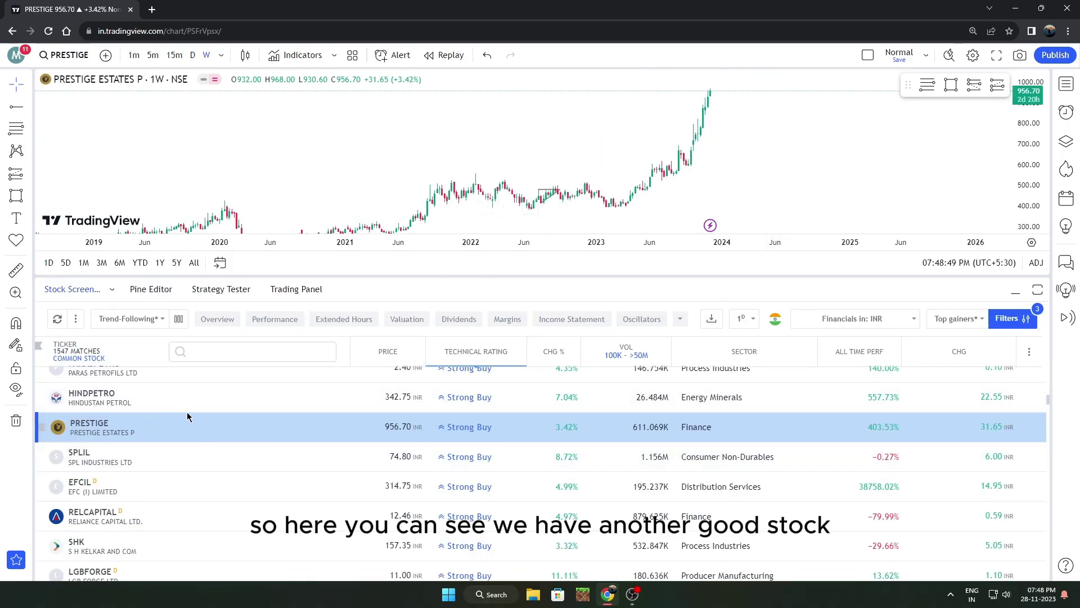
left_click_drag(717, 175, 719, 188)
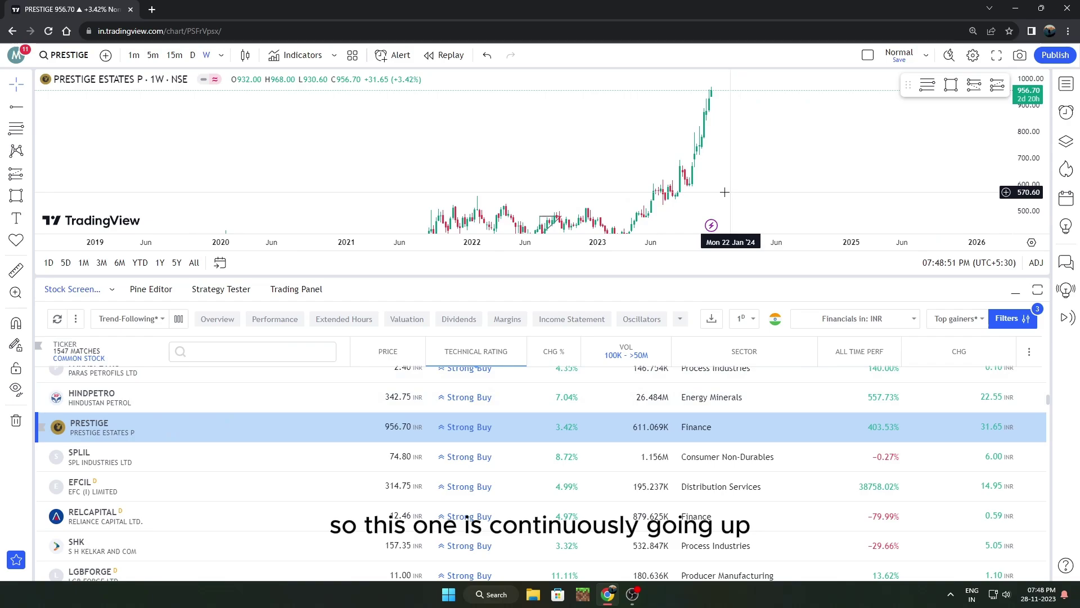
scroll(707, 173, "up", 2)
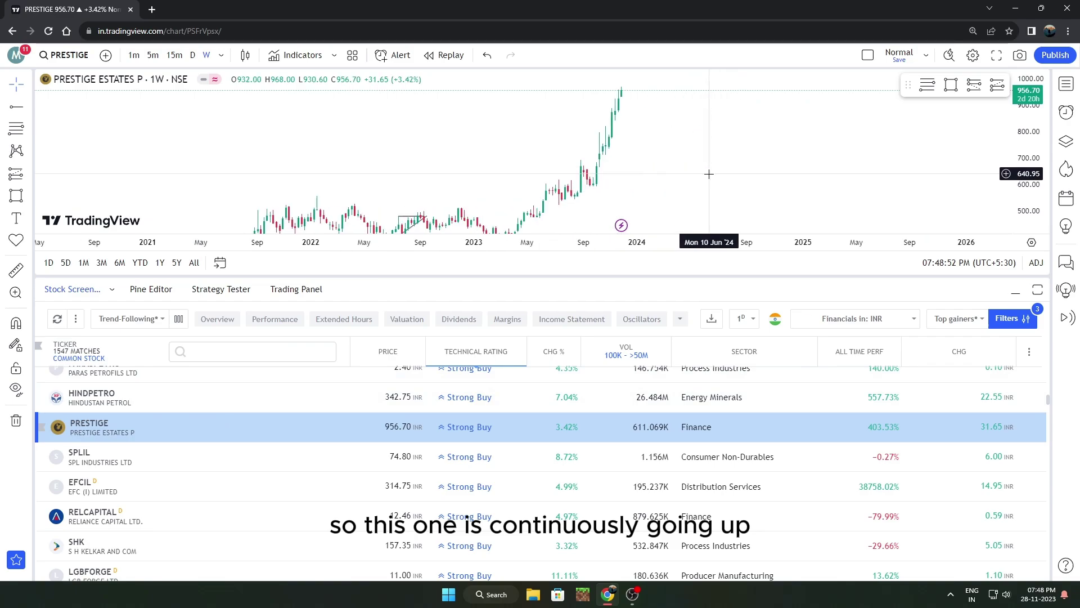
left_click(193, 55)
left_click(1014, 291)
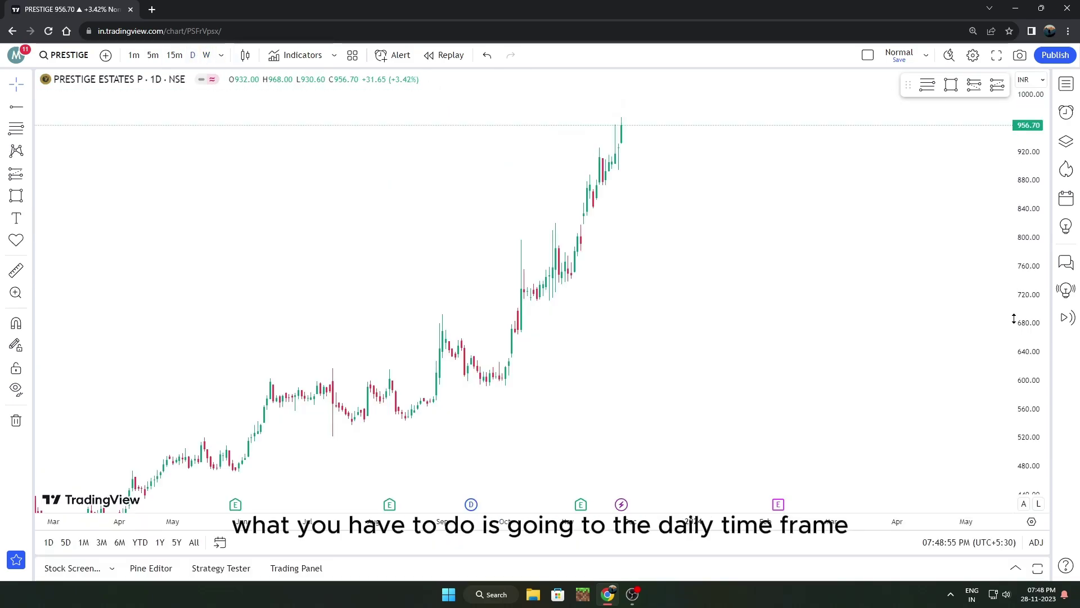
- Draw a horizontal ray at 689.10 from the late August 2023 peak on Prestige Estates' daily chart
scroll(892, 275, "down", 3)
scroll(808, 272, "down", 3)
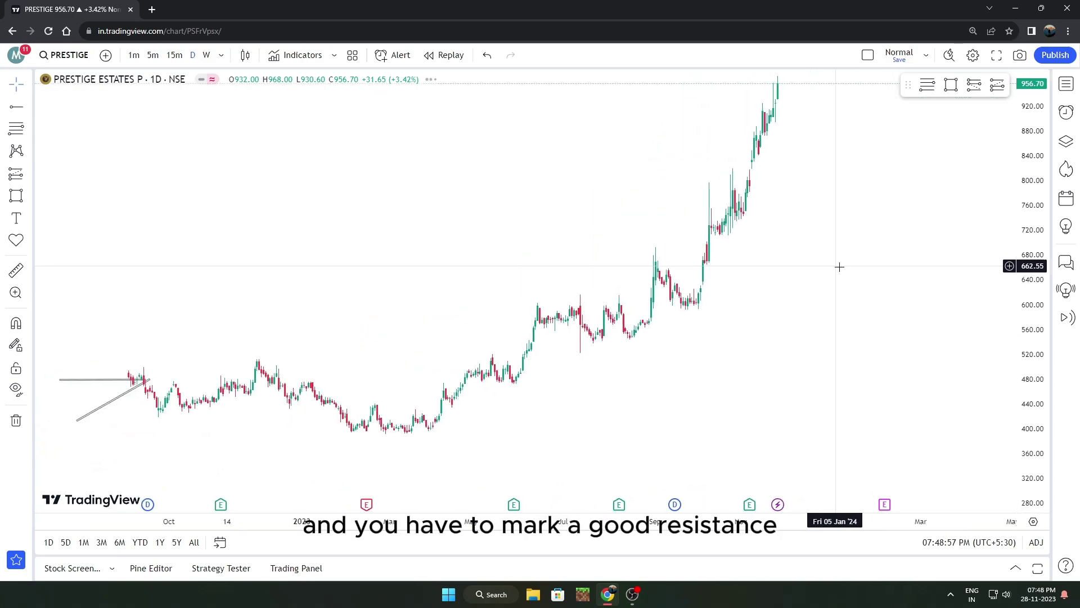
mouse_move(873, 298)
left_mouse_down()
mouse_move(758, 332)
mouse_move(796, 306)
mouse_move(787, 313)
left_mouse_up()
scroll(779, 322, "down", 4)
scroll(360, 335, "up", 3)
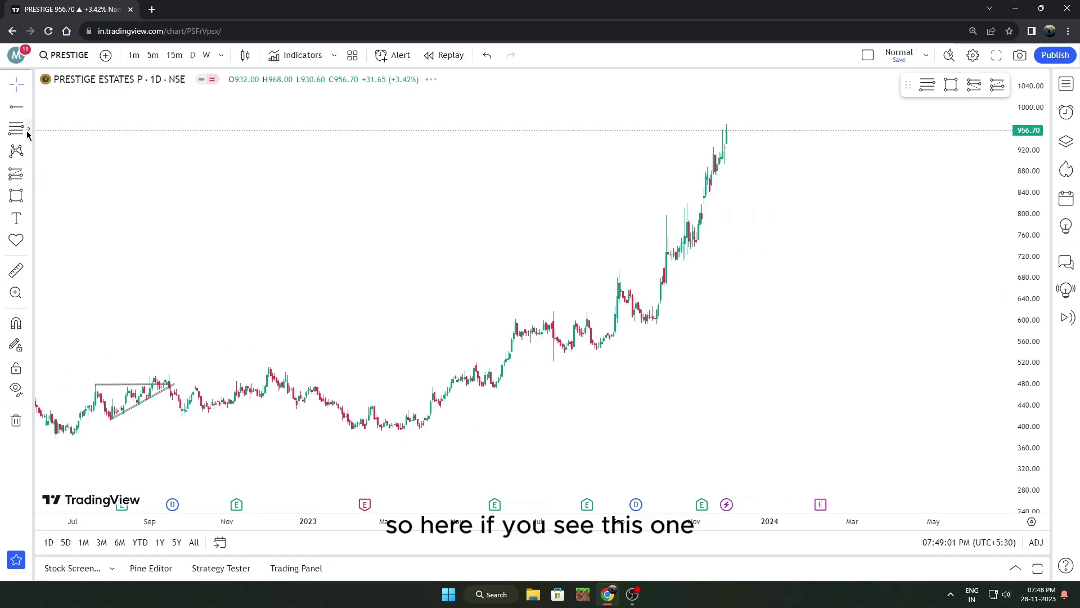
scroll(381, 265, "up", 2)
left_click(536, 272)
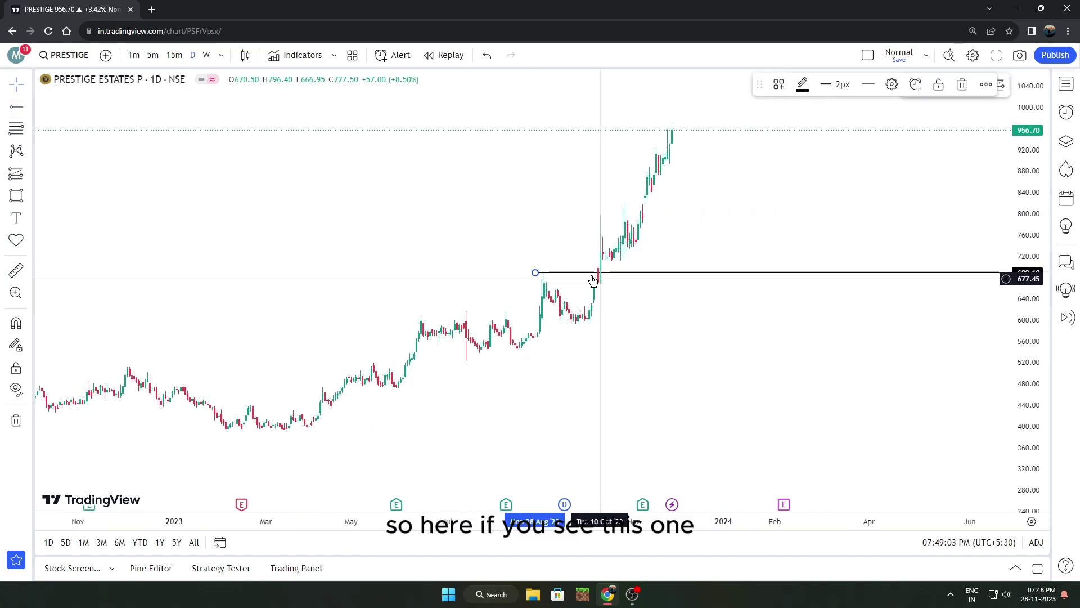
- Draw a second horizontal ray at 791.45 from Prestige Estates' October 2023 peak and review both levels against the latest candles
scroll(523, 298, "up", 1)
left_click_drag(449, 272, 482, 344)
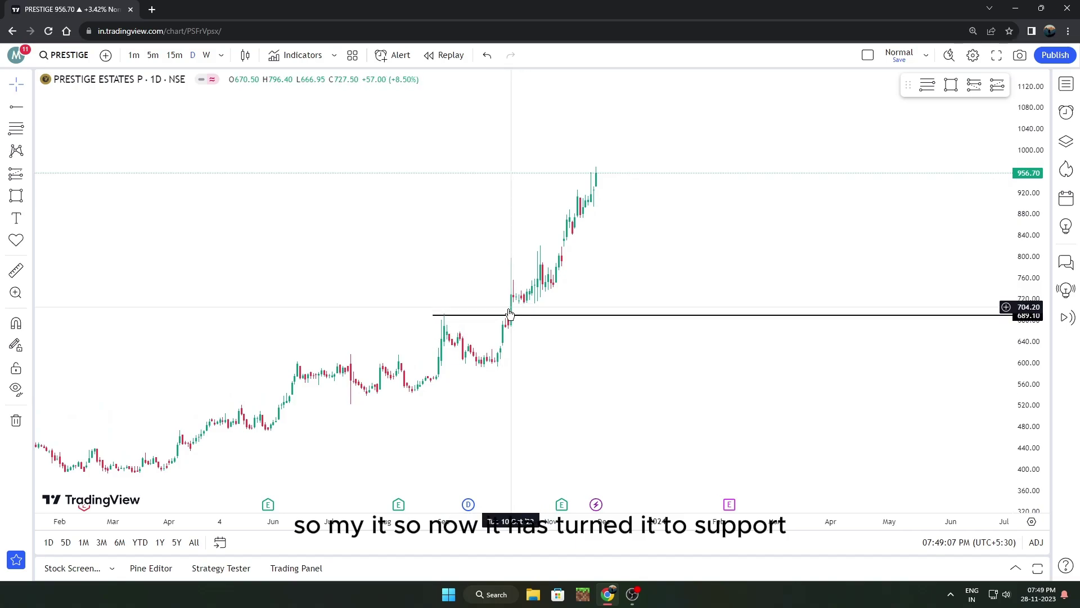
left_click_drag(530, 300, 522, 341)
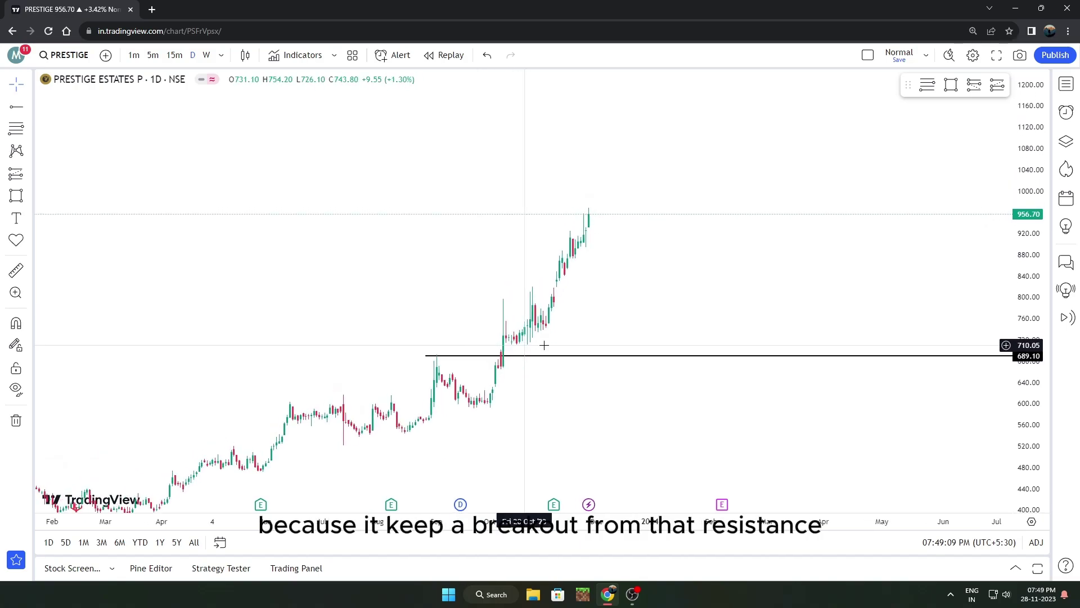
left_click_drag(1025, 423, 1025, 385)
scroll(257, 287, "up", 2)
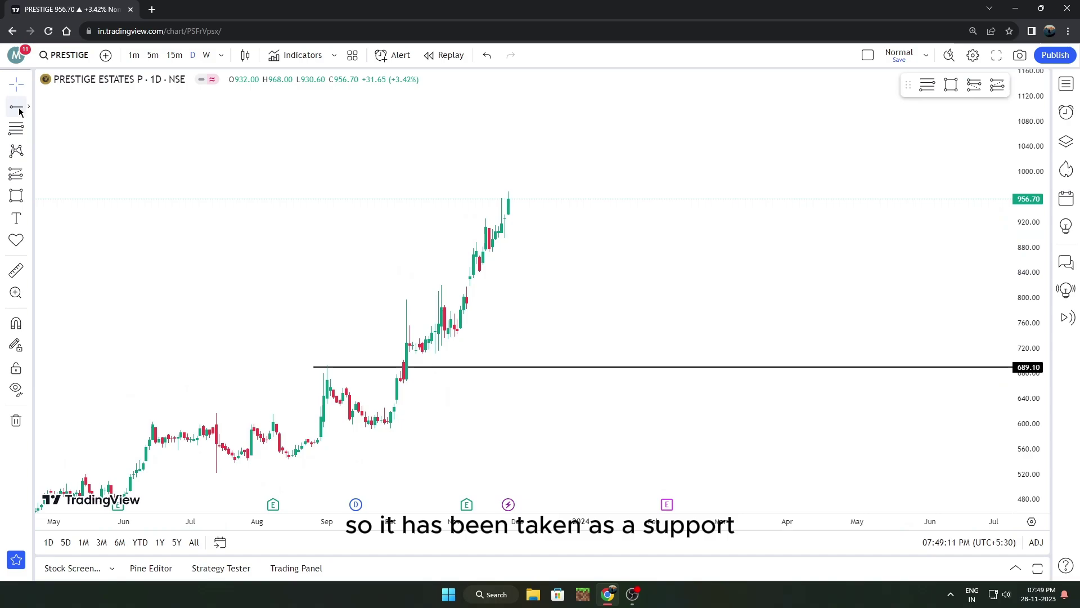
scroll(366, 295, "up", 1)
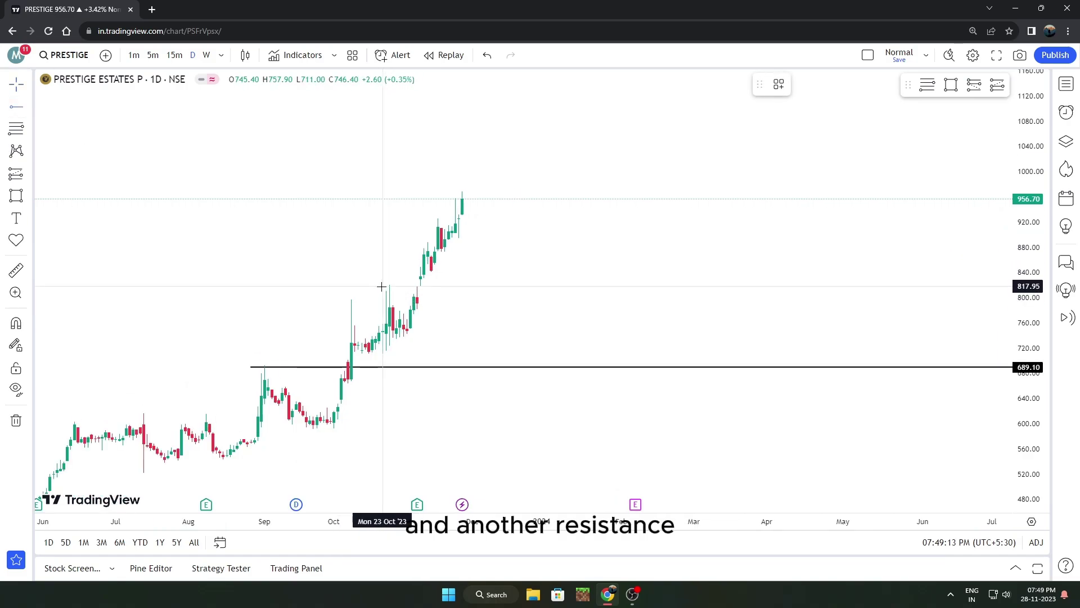
left_click(347, 302)
left_click_drag(481, 321, 579, 328)
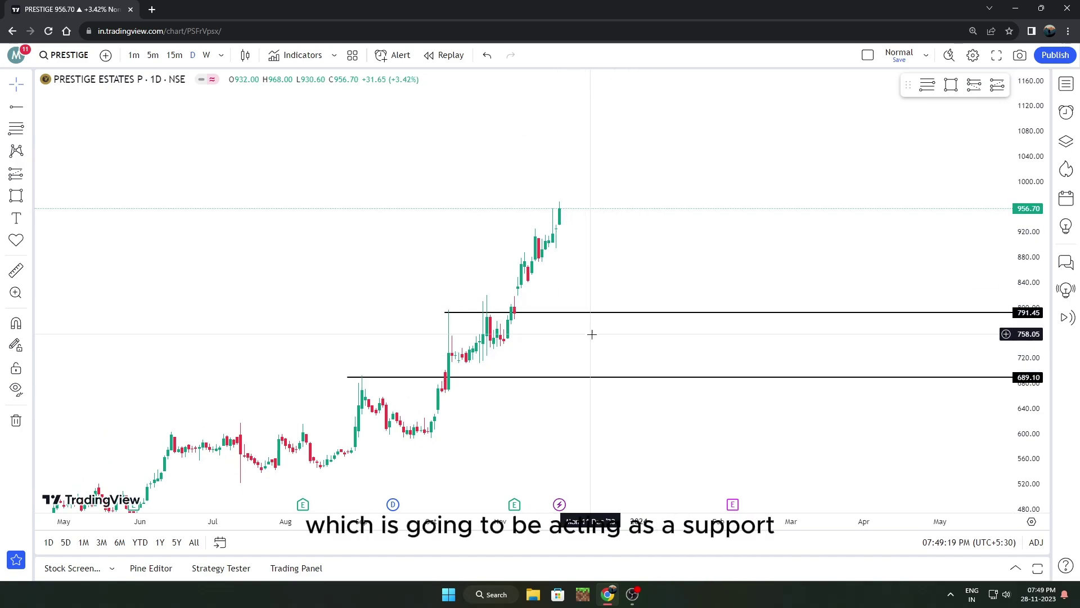
scroll(668, 335, "down", 2)
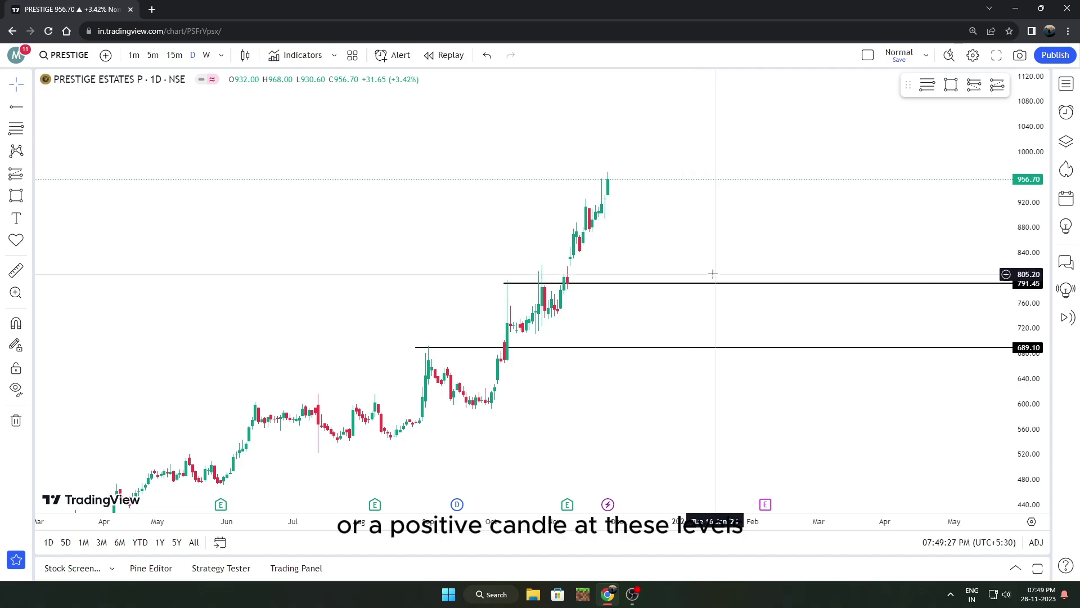
scroll(722, 292, "down", 4)
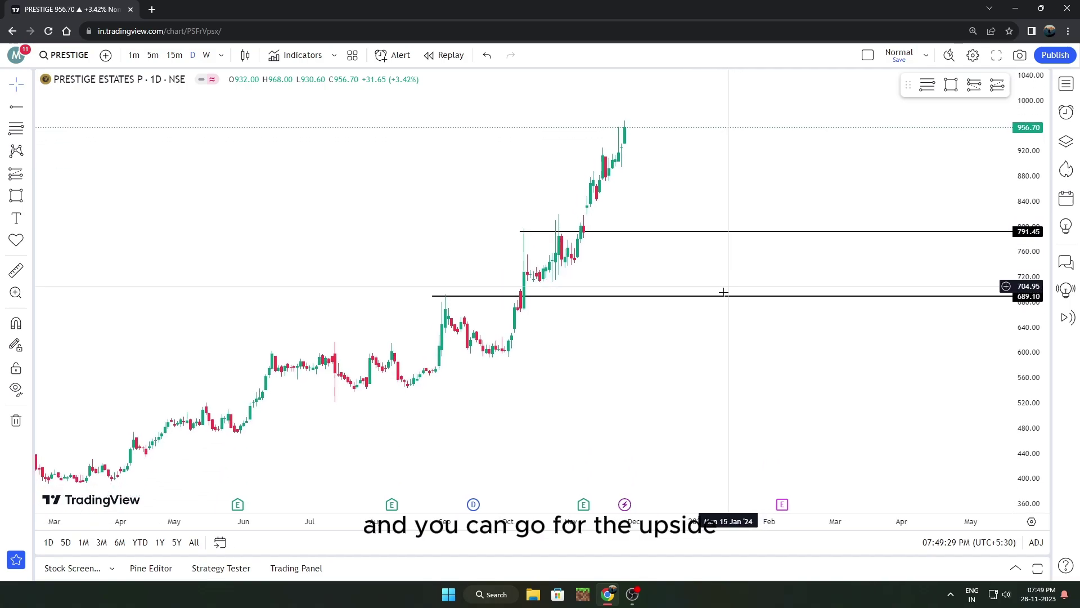
- Reopen the Stock Screener, open Adani Power, and examine its weekly price trend from 2022 to the latest candle
left_click(59, 578)
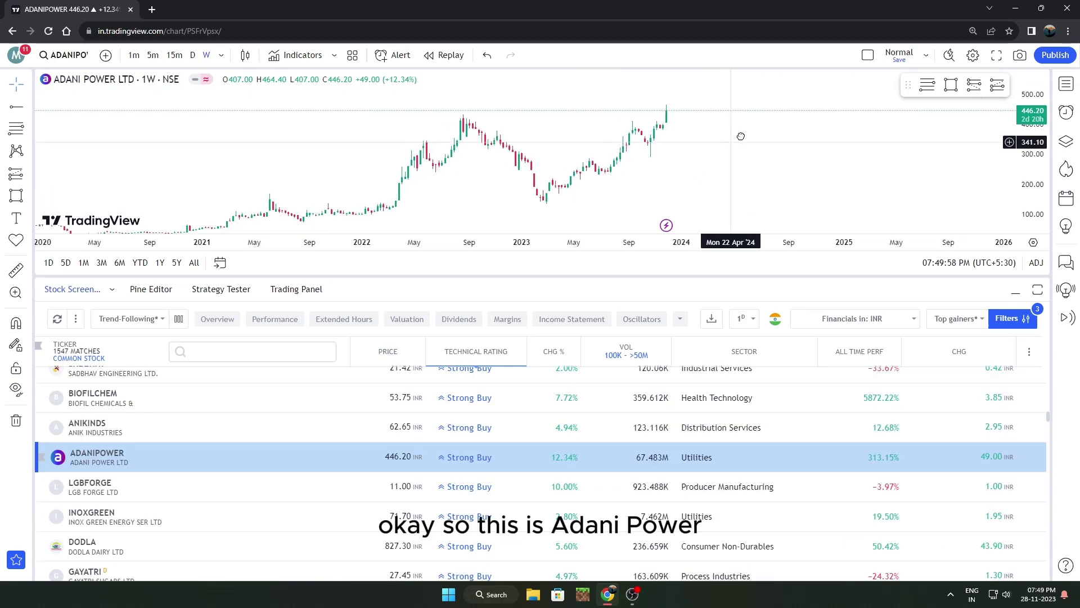
left_click_drag(734, 141, 772, 114)
left_click_drag(600, 165, 596, 197)
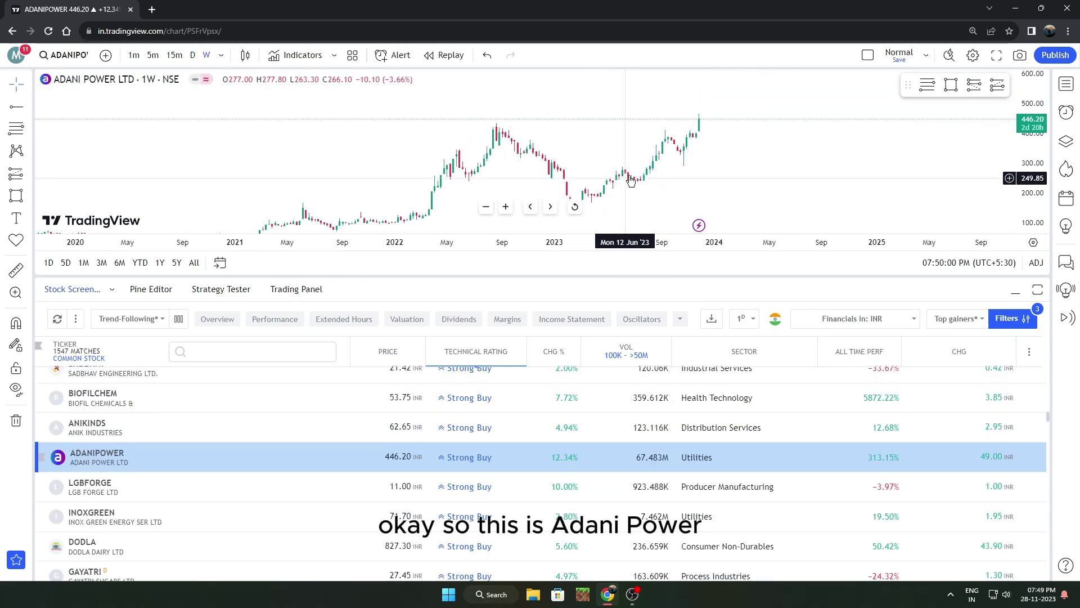
left_click_drag(1025, 184, 1012, 150)
scroll(710, 146, "up", 2)
left_click_drag(710, 147, 740, 176)
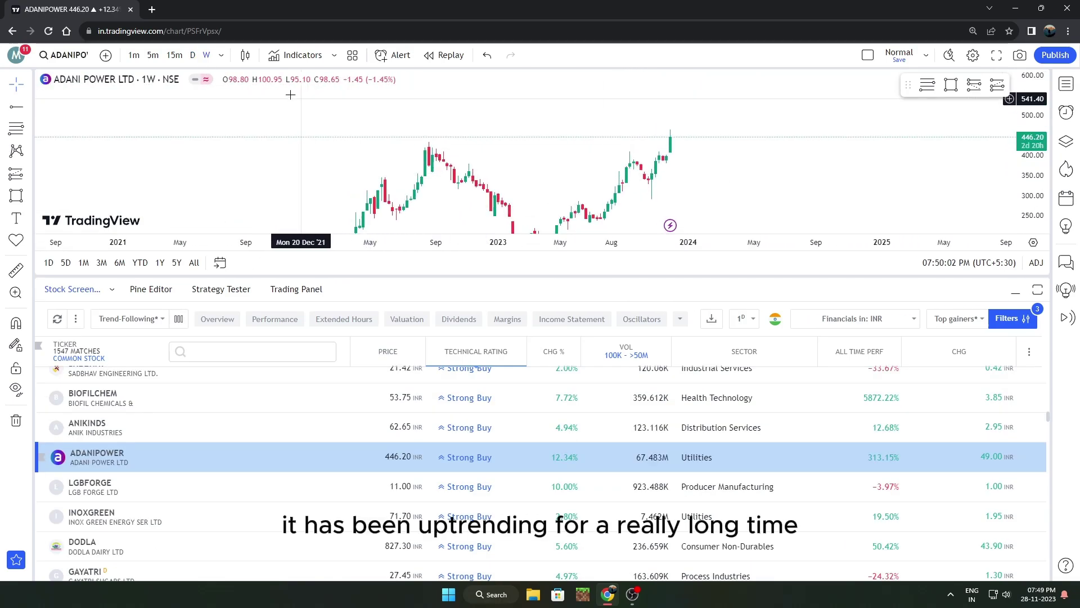
- Switch Adani Power to the daily interval and hide the screener results to show its history since August 2022
left_click(197, 56)
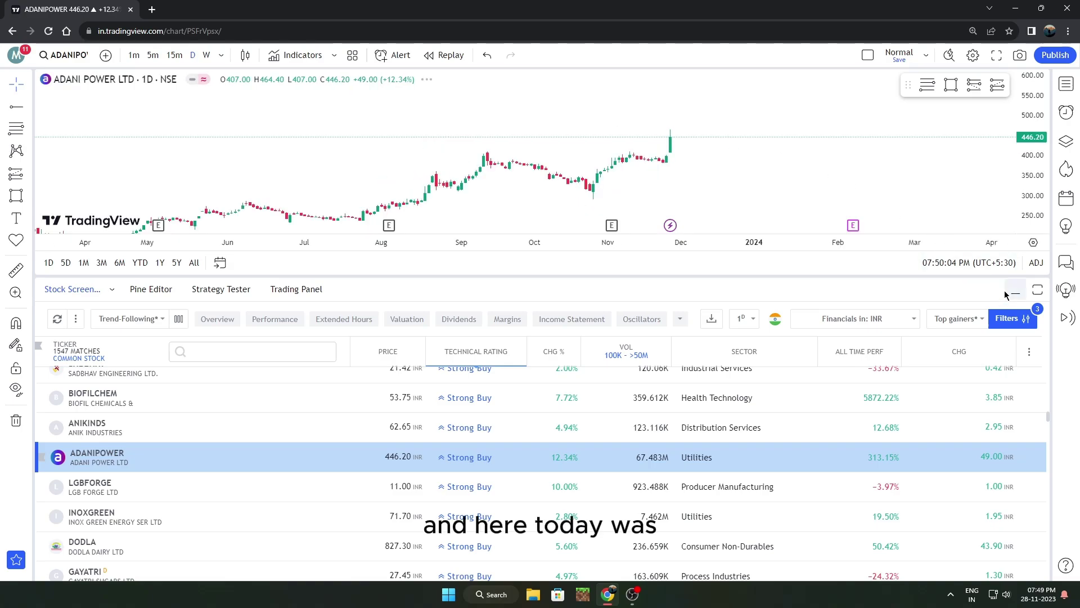
left_click(1014, 293)
scroll(976, 369, "down", 3)
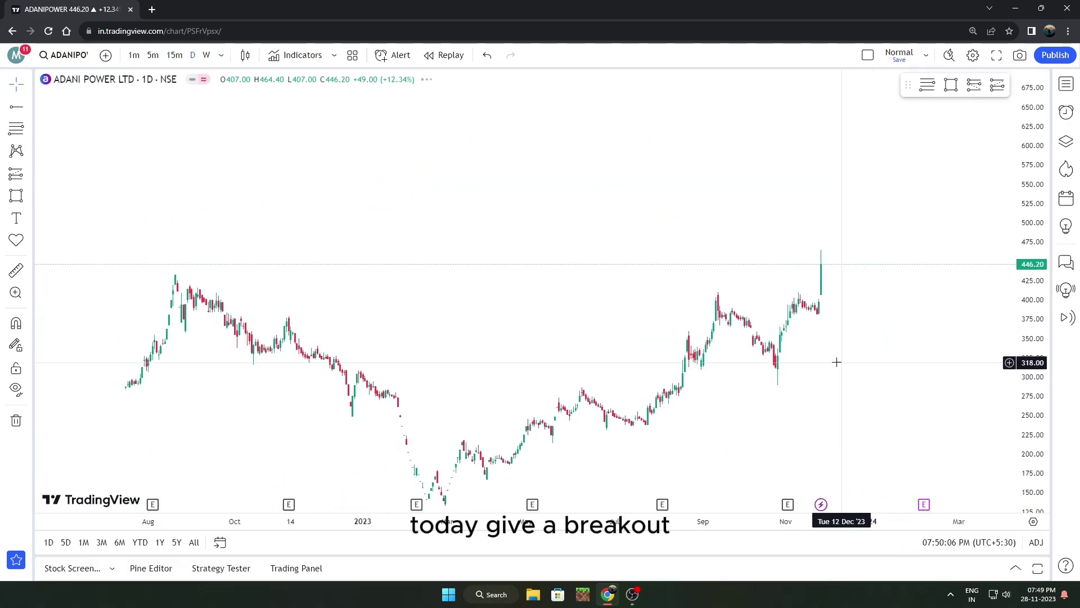
- Draw a horizontal ray at 409.55 from the September 2023 peak on Adani Power's daily chart
left_click_drag(837, 361, 712, 340)
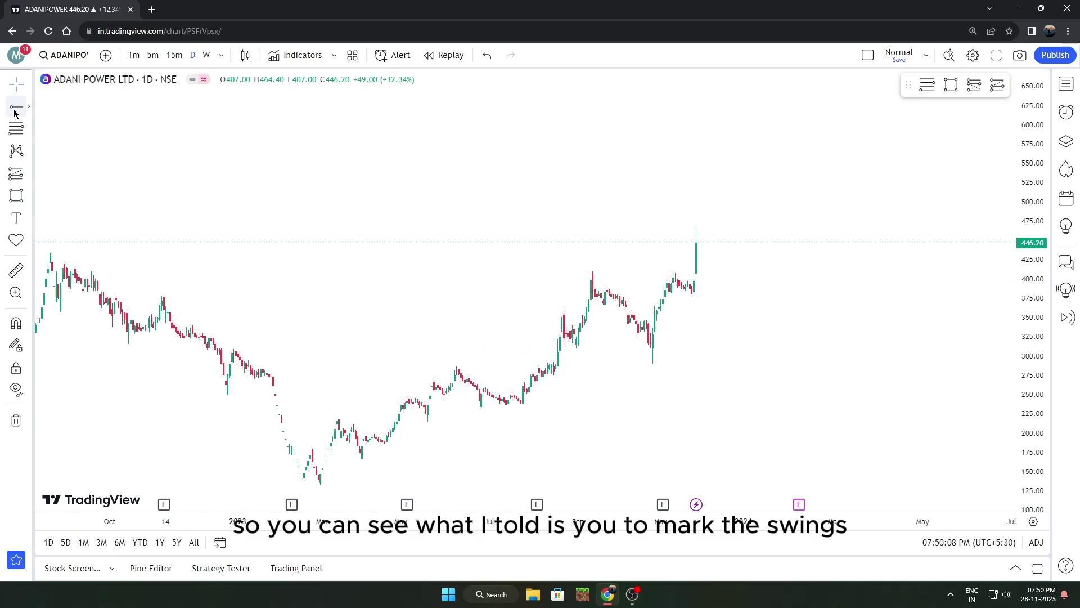
scroll(533, 259, "up", 1)
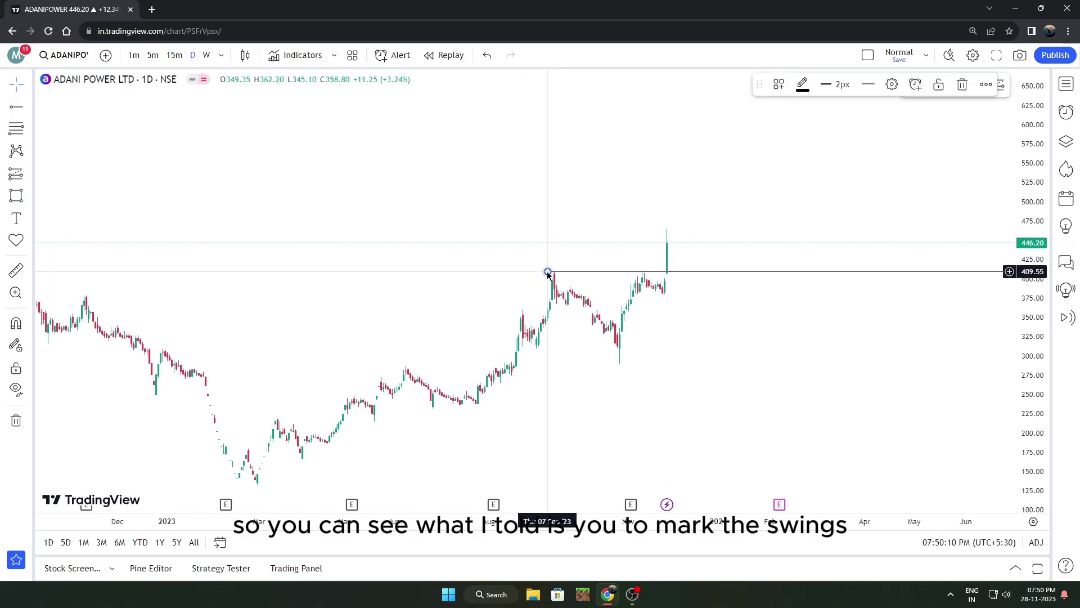
scroll(547, 275, "up", 2)
left_click(465, 280)
- Examine Adani Power's breakout above the horizontal ray against its price history since early 2022
left_click_drag(1043, 353, 1035, 332)
scroll(880, 379, "down", 6)
scroll(853, 330, "up", 3)
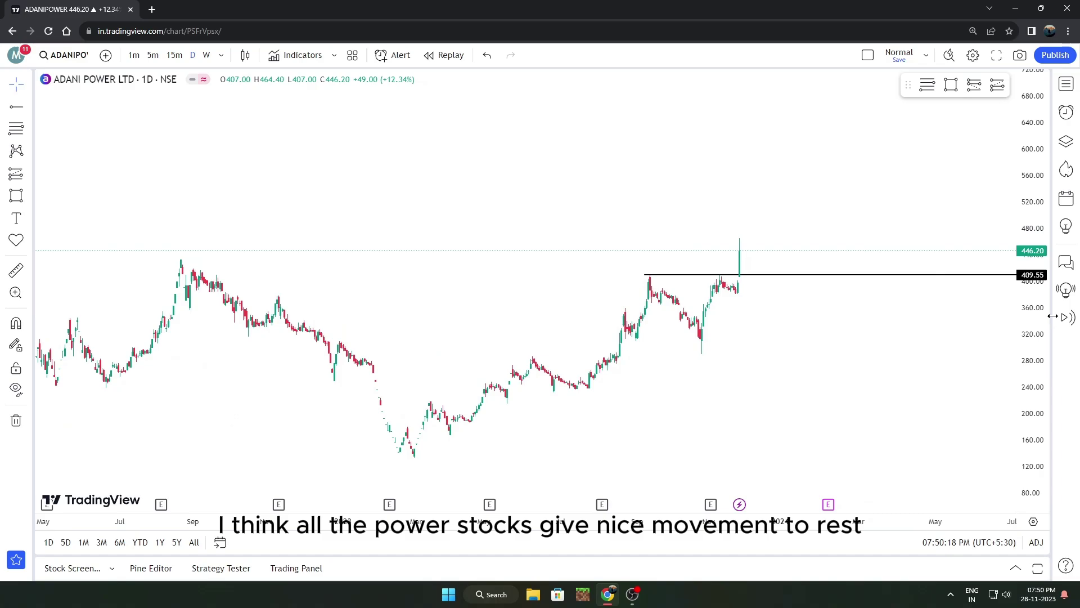
scroll(932, 346, "down", 2)
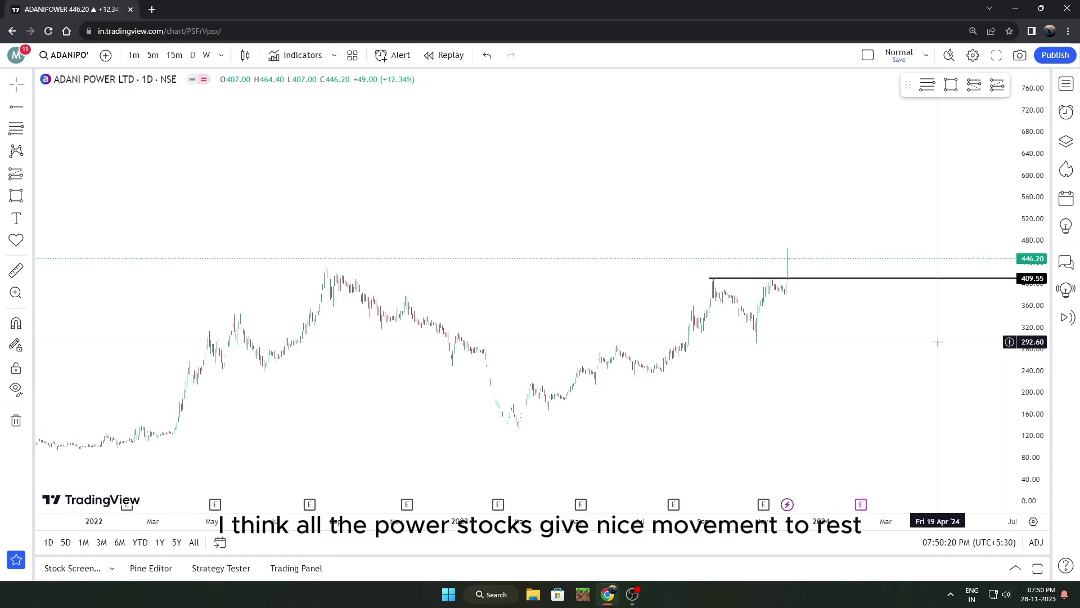
scroll(960, 343, "up", 2)
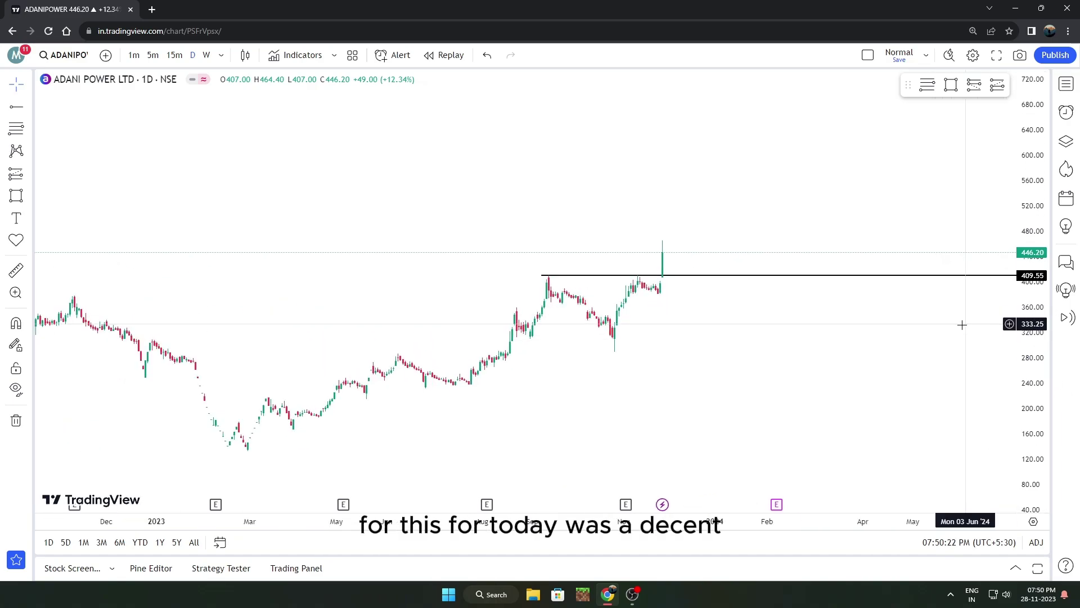
scroll(835, 279, "down", 1)
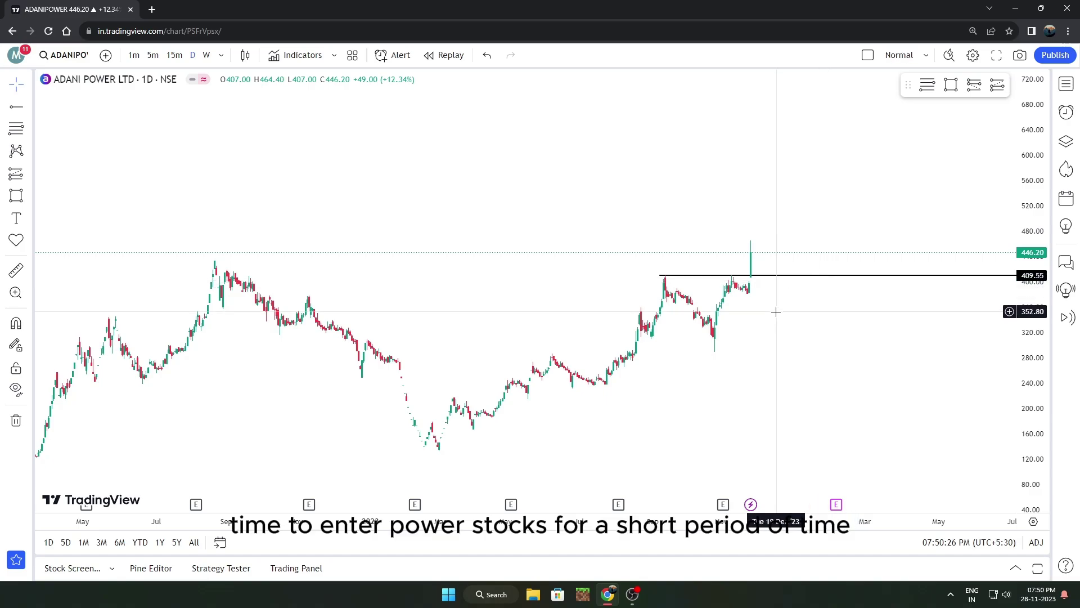
left_click_drag(1033, 375, 1033, 399)
scroll(957, 401, "up", 1)
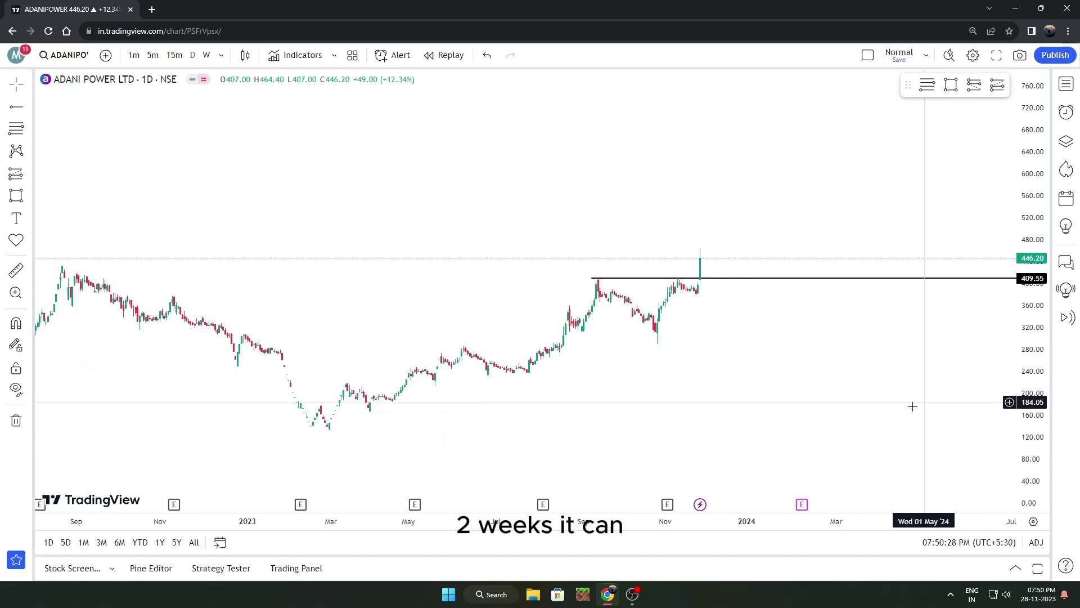
- Reopen the Stock Screener, open Dodla Dairy, and hide the screener results to examine its weekly trend
left_click(74, 568)
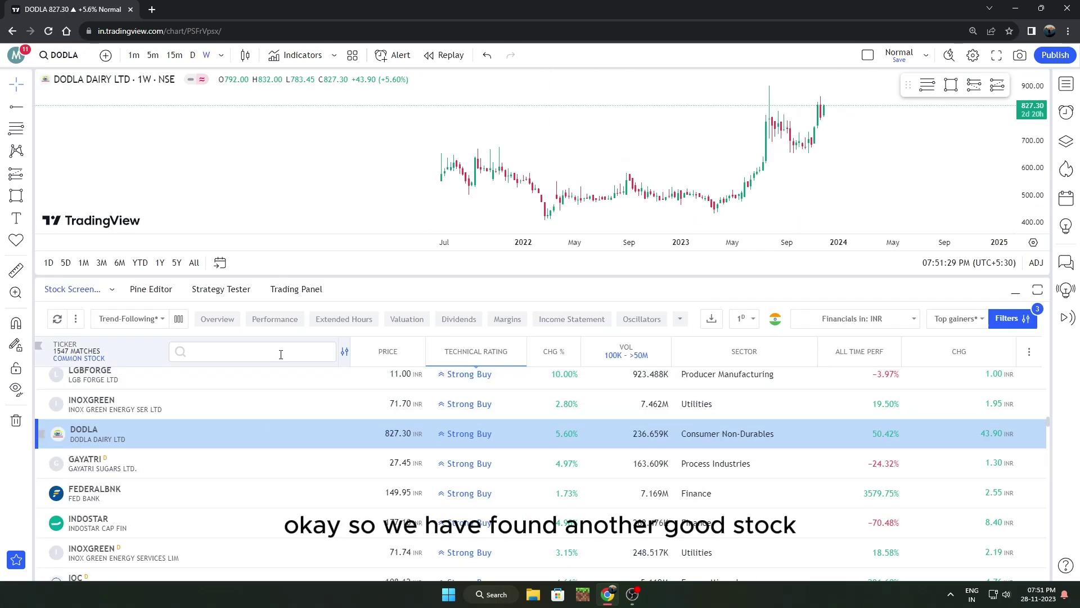
left_click_drag(536, 241, 602, 242)
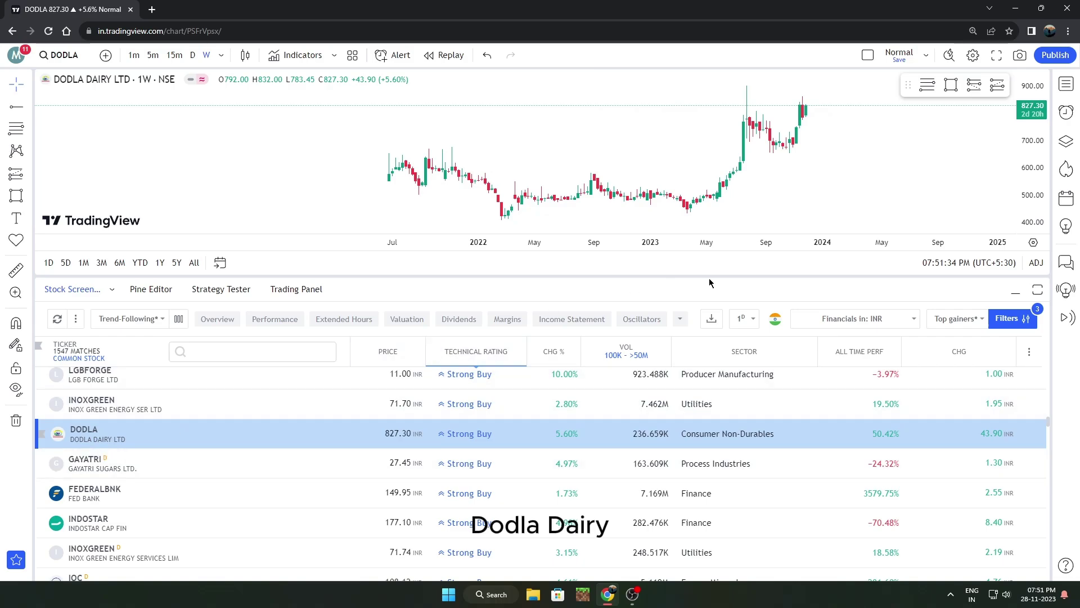
left_click(1014, 289)
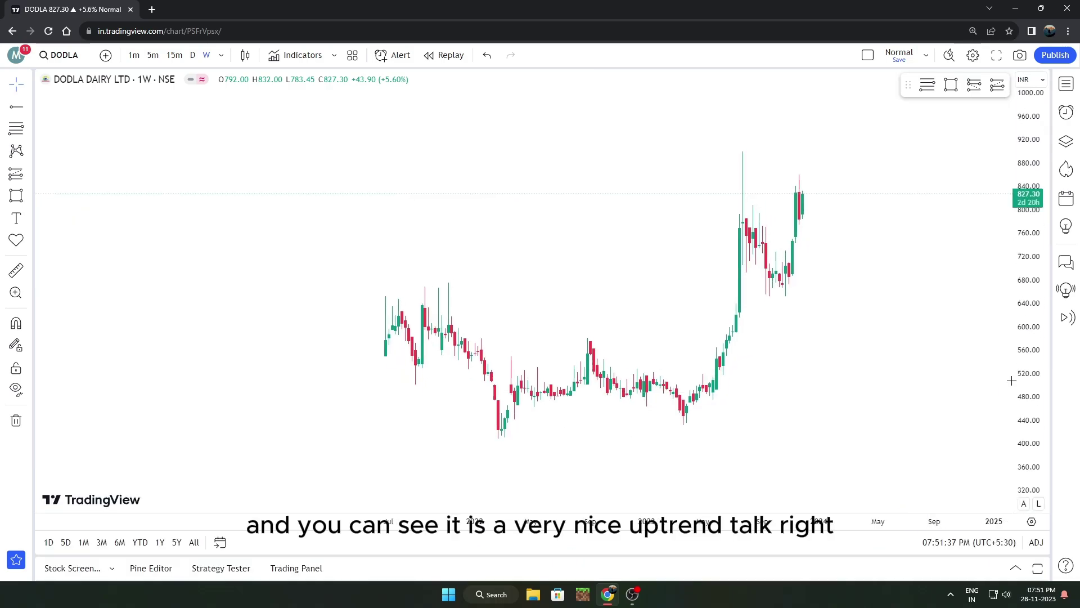
scroll(550, 338, "up", 2)
scroll(664, 267, "up", 2)
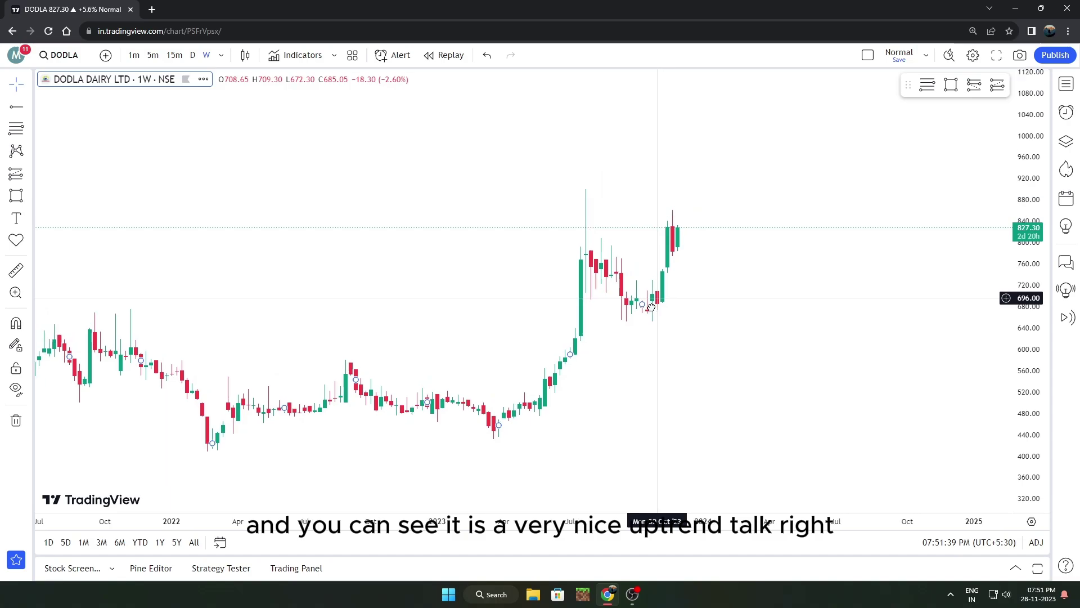
- Switch Dodla Dairy to the daily interval and draw a rectangle zone from 790.20 to 775.80, spanning late July to mid-December 2023
left_click(193, 55)
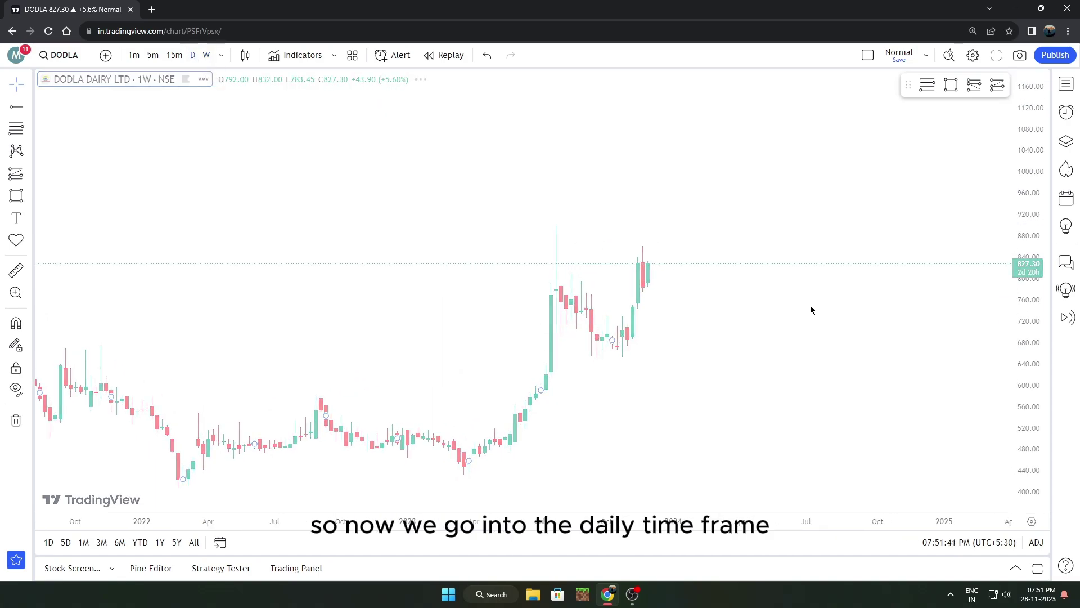
scroll(932, 319, "down", 2)
scroll(932, 319, "up", 4)
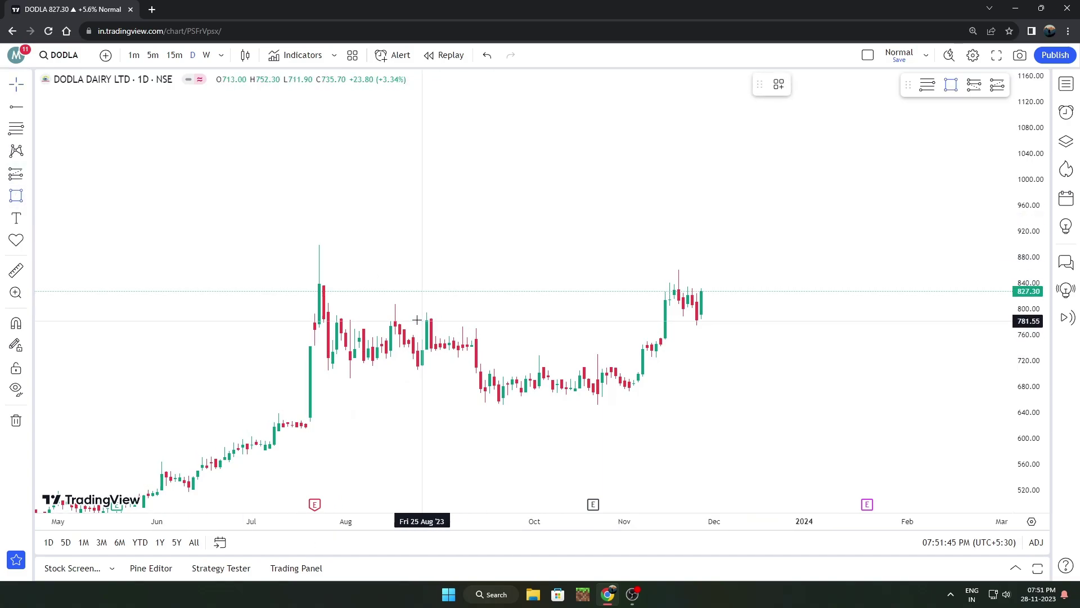
left_click(332, 315)
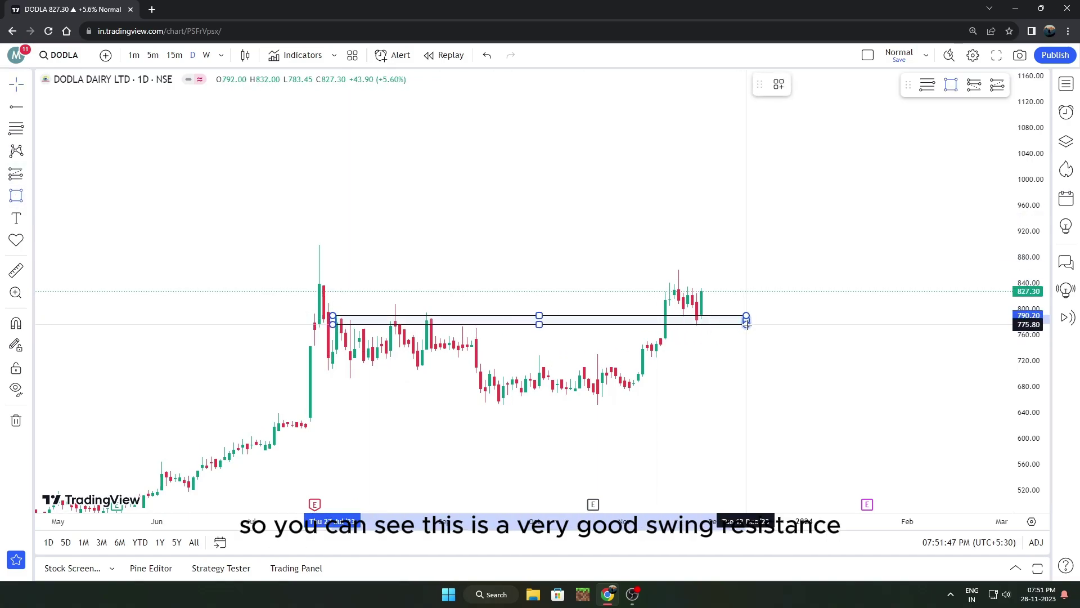
left_click(746, 324)
left_click_drag(699, 362, 788, 362)
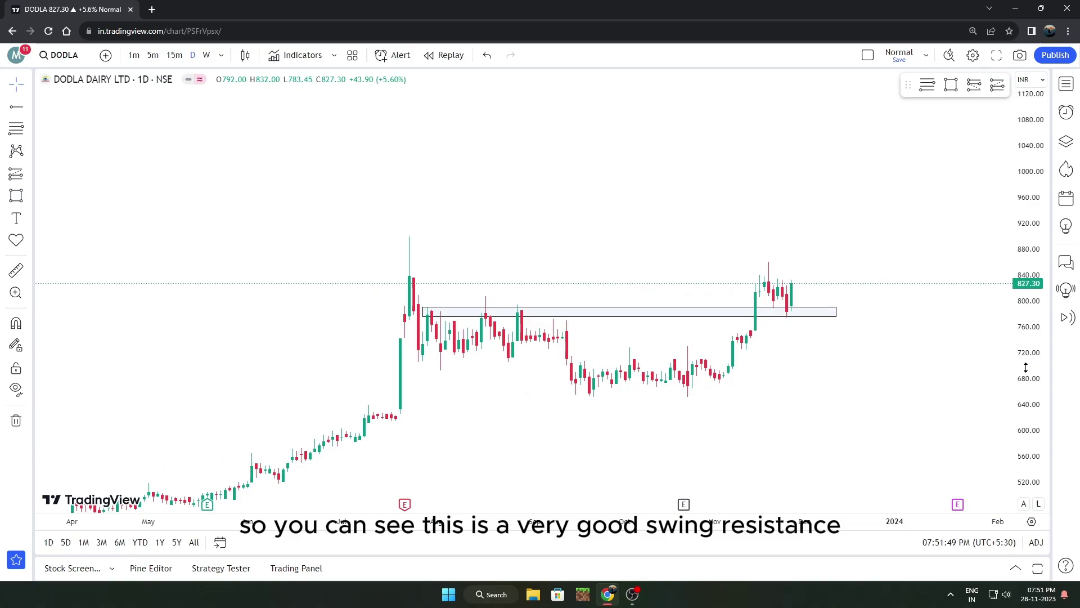
- Examine Dodla Dairy's latest daily candles against the rectangle zone and its price history since 2022
scroll(672, 341, "up", 3)
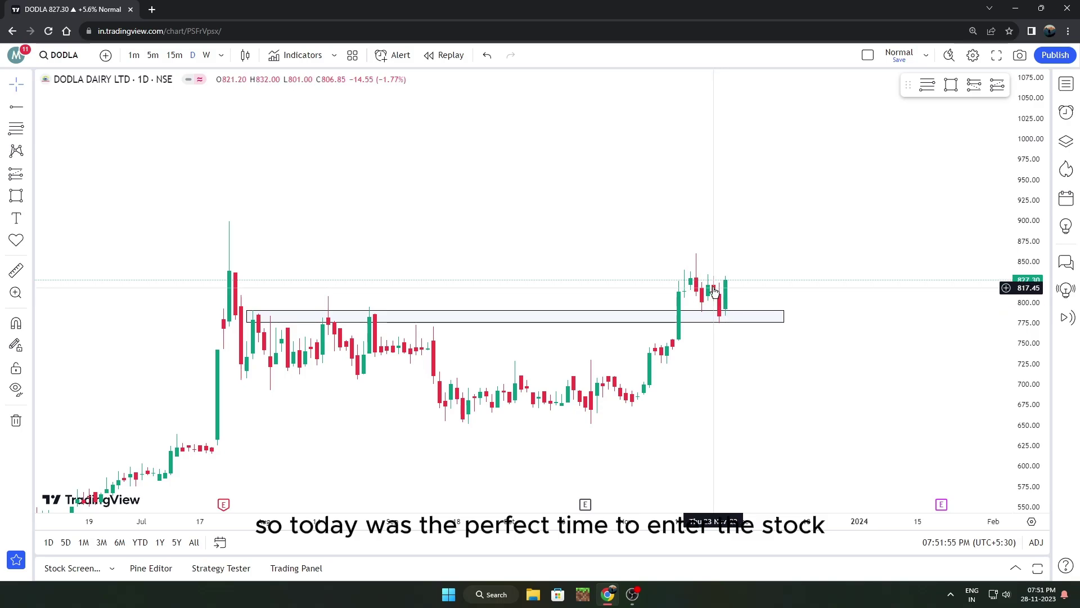
scroll(928, 336, "down", 8)
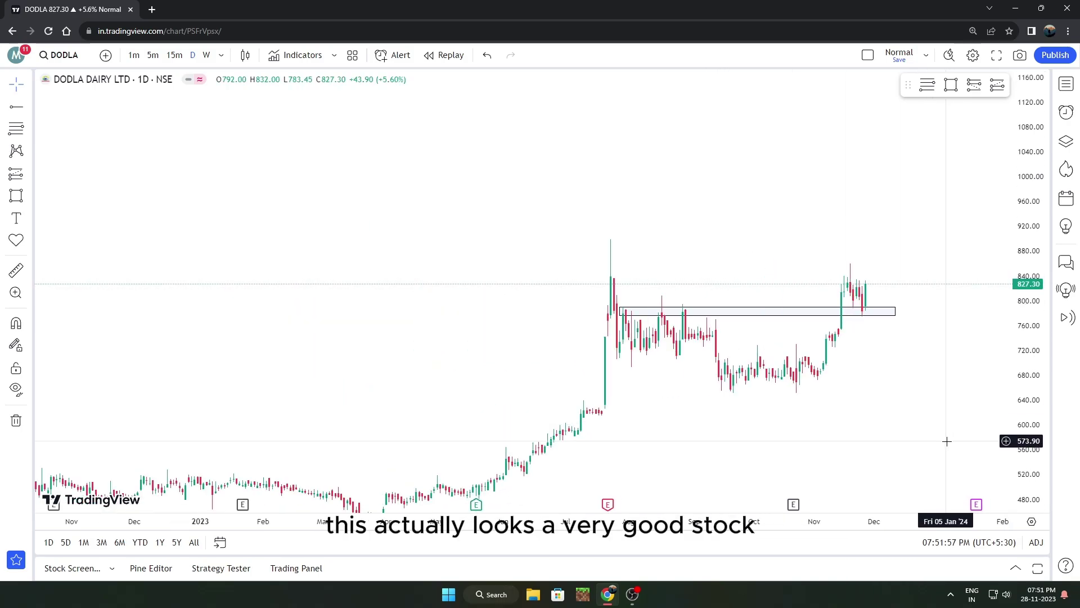
scroll(925, 345, "up", 5)
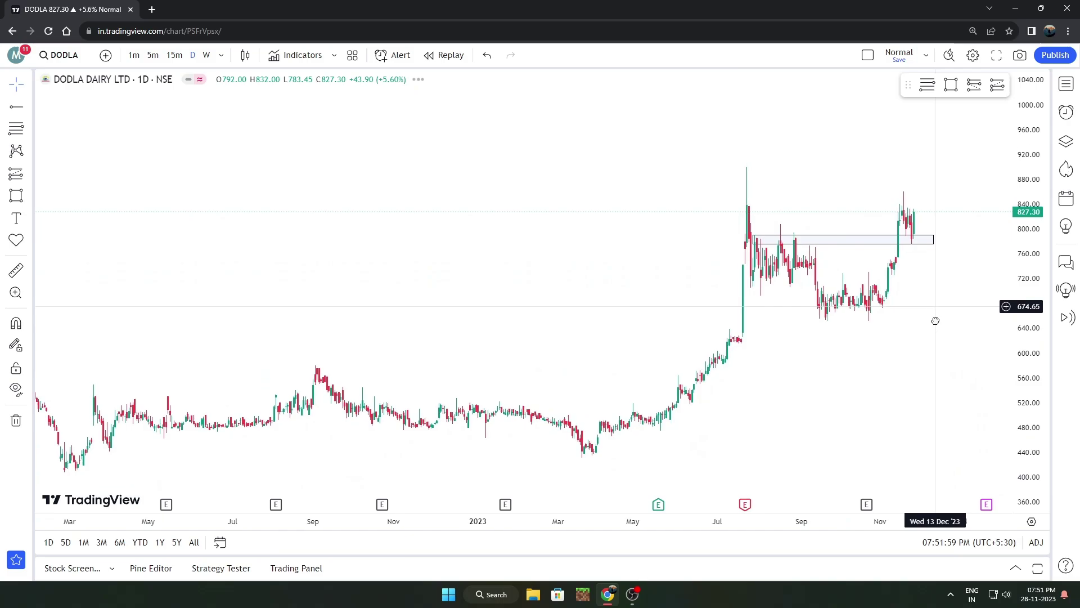
scroll(926, 345, "up", 3)
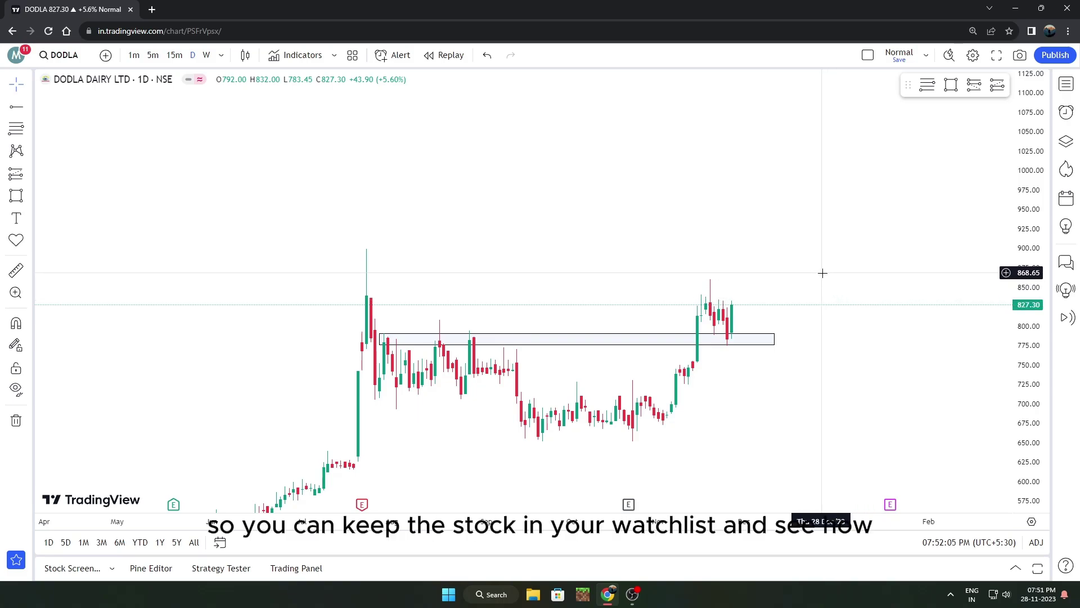
left_click_drag(1021, 354, 1021, 365)
scroll(910, 343, "down", 5)
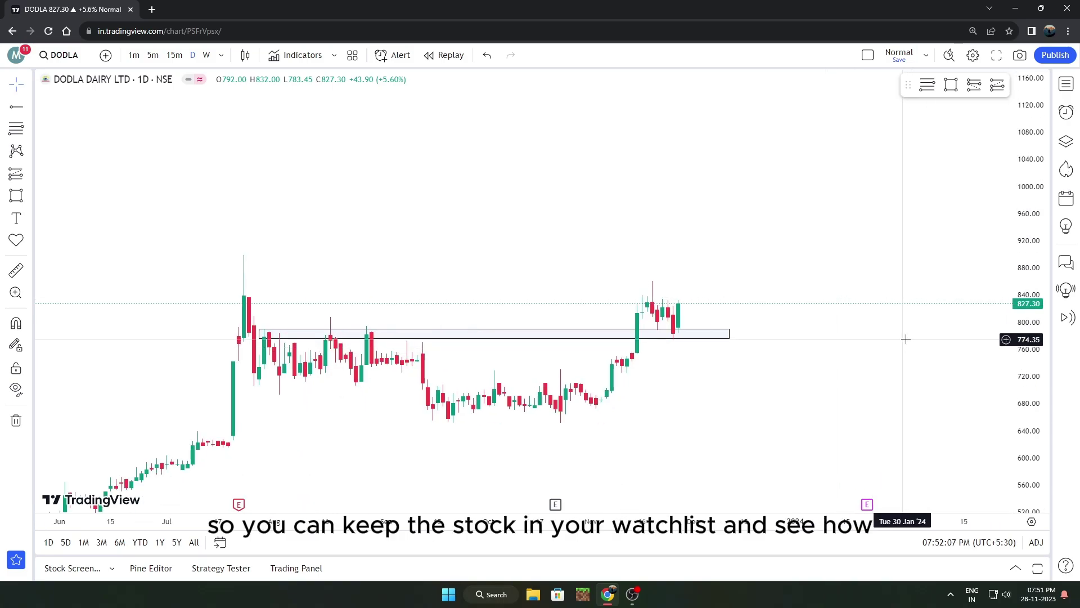
- Add Dodla Dairy to the Swing Trade watchlist and review its daily chart around the rectangle zone
right_click(719, 249)
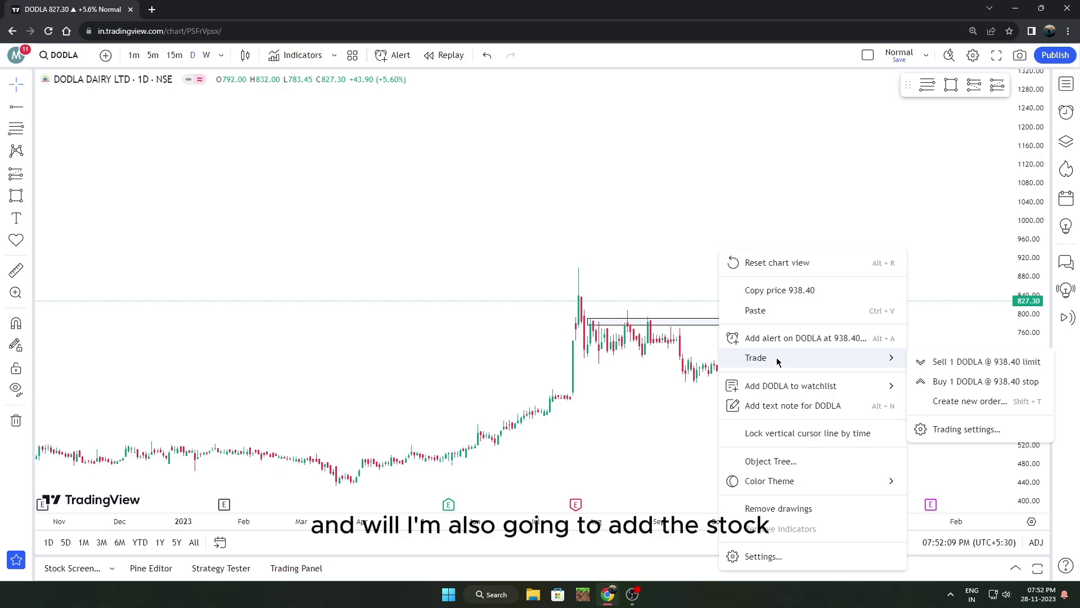
mouse_move(781, 385)
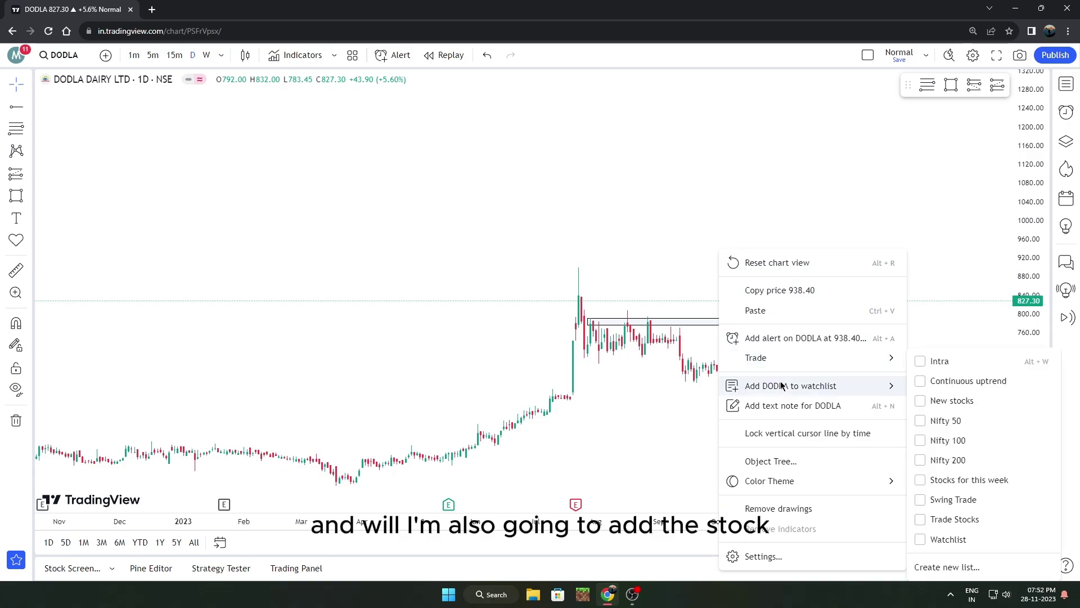
left_click(920, 500)
scroll(758, 306, "up", 5)
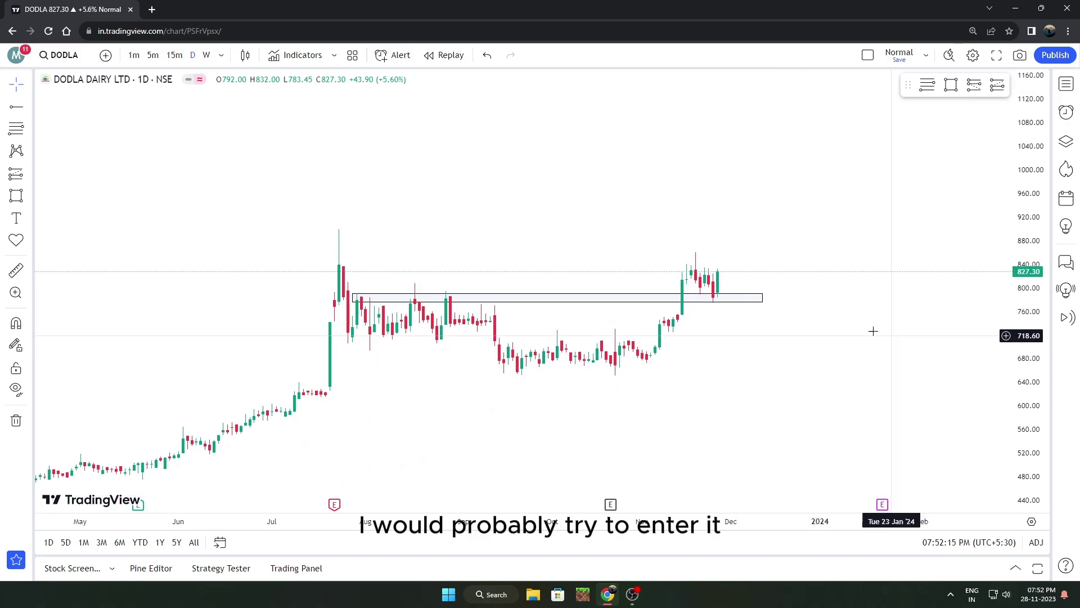
scroll(776, 248, "down", 3)
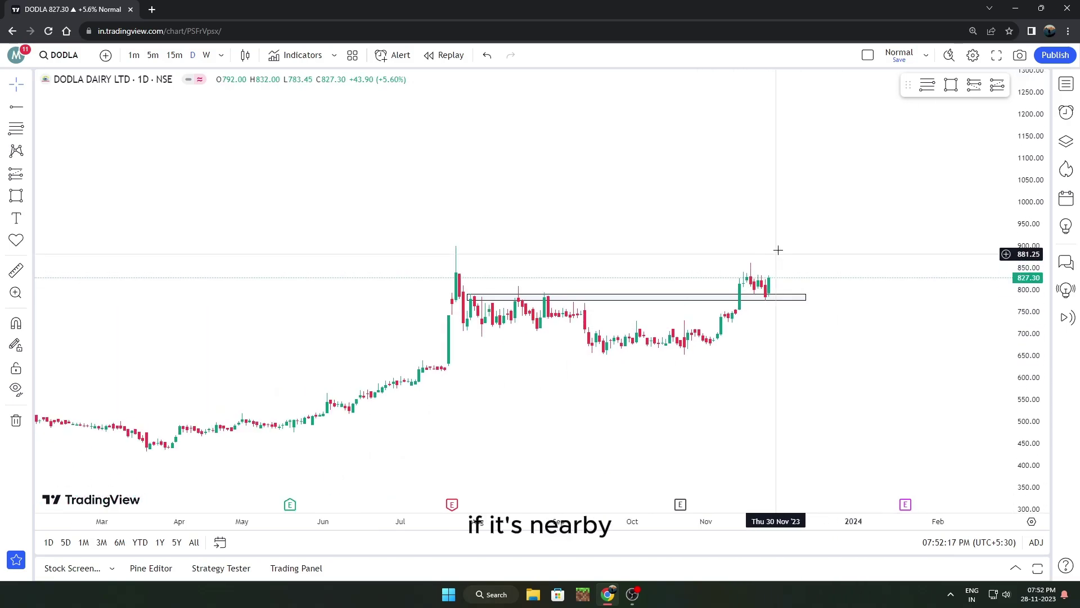
scroll(793, 190, "down", 5)
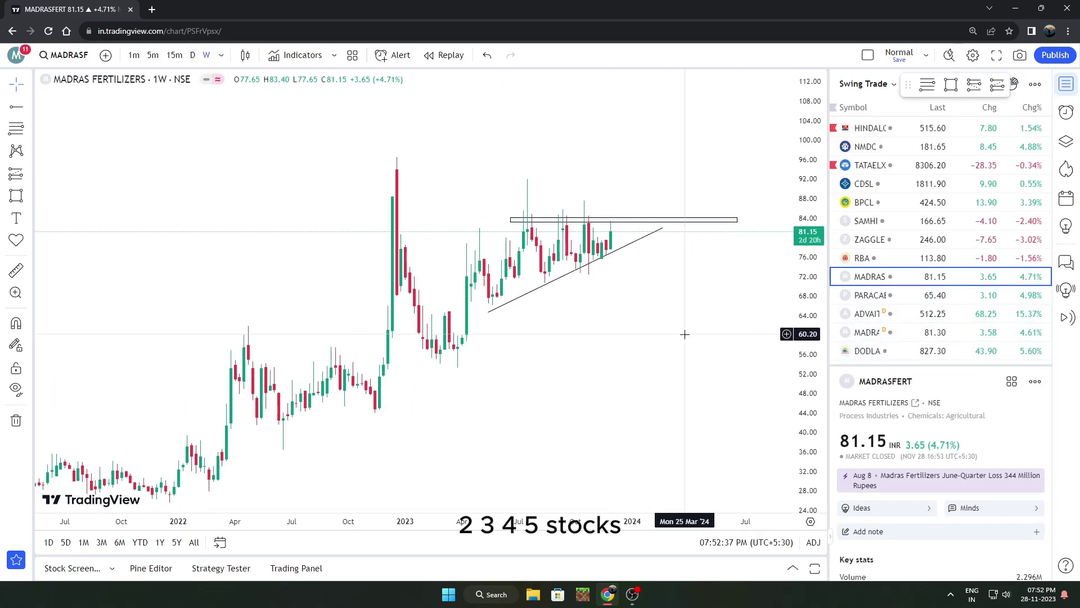
- Examine Madras Fertilizers' weekly chart around its resistance zone and rising trendline
scroll(709, 334, "up", 2)
left_click_drag(802, 299, 802, 337)
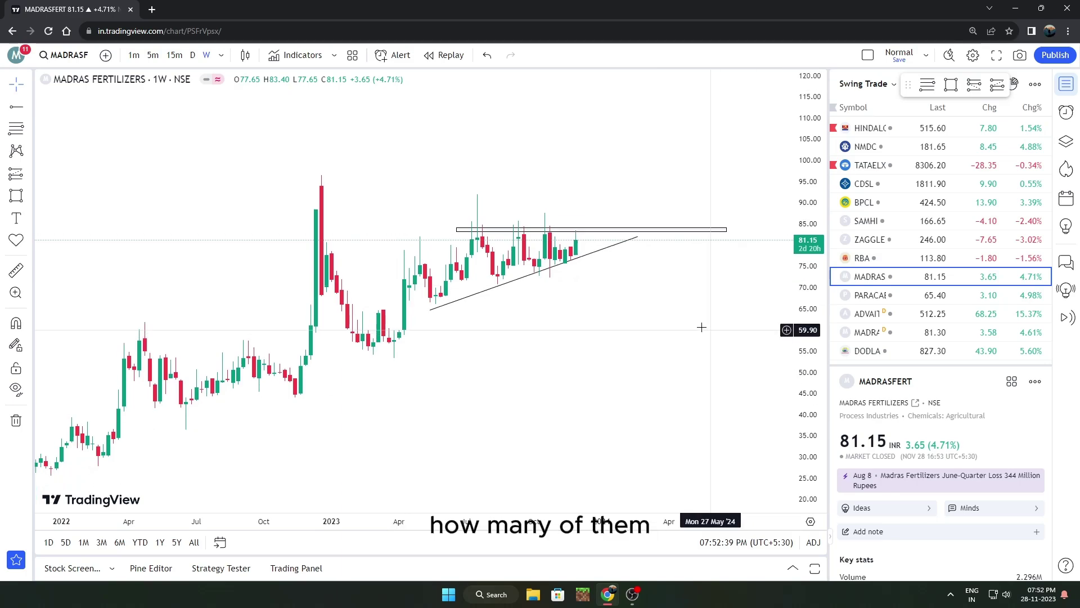
left_click_drag(702, 326, 733, 370)
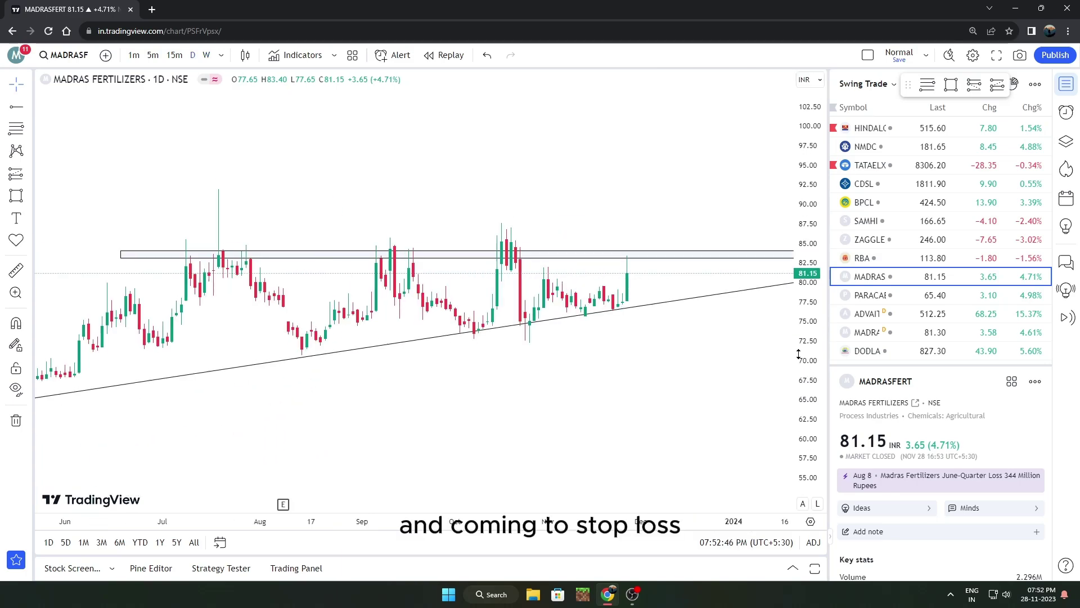
- Examine Madras Fertilizers' daily candles between the resistance zone and rising trendline, and hide the watchlist
scroll(735, 345, "down", 3)
left_click_drag(798, 355, 811, 392)
scroll(771, 374, "down", 2)
left_click_drag(743, 355, 608, 345)
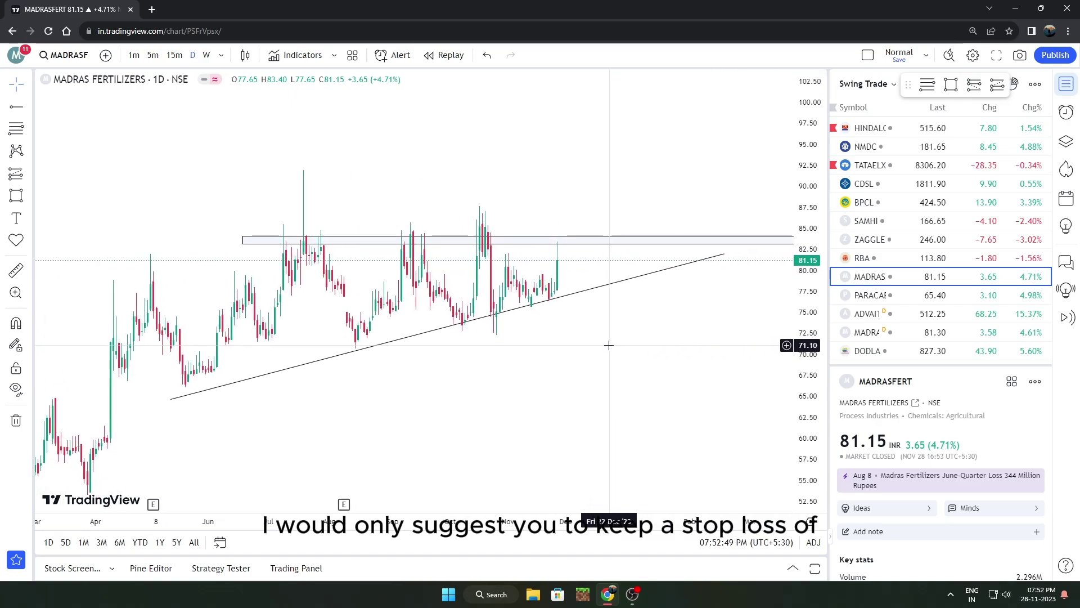
scroll(619, 337, "up", 3)
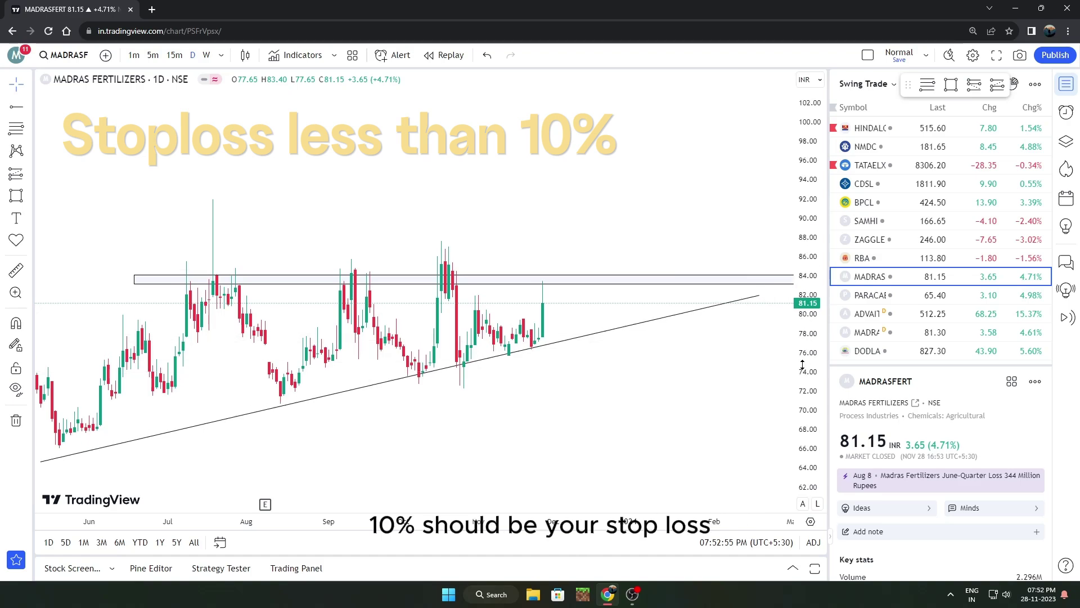
scroll(748, 337, "down", 2)
scroll(763, 374, "down", 3)
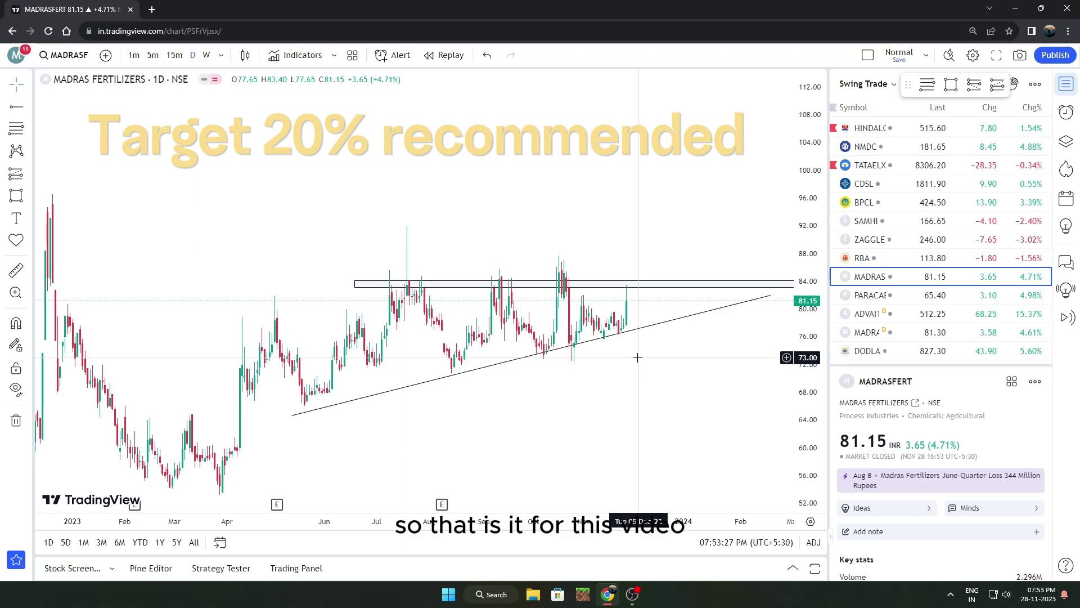
left_click(1061, 89)
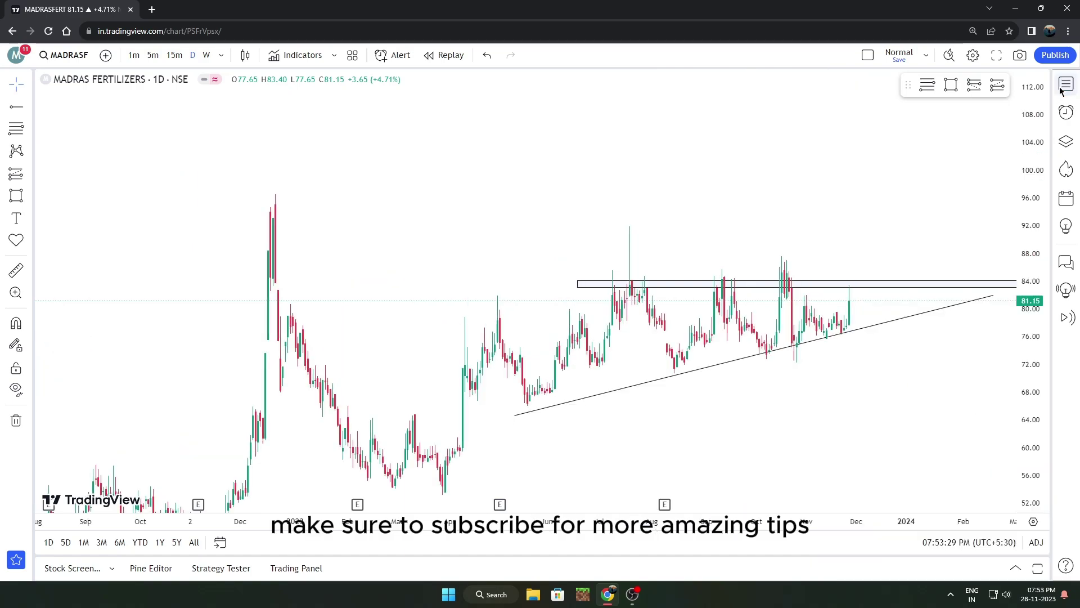